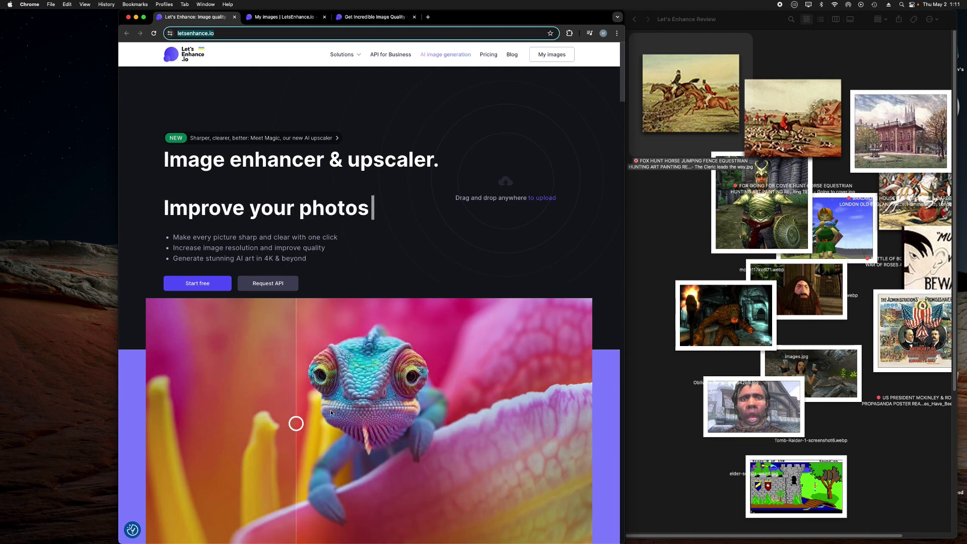
# - Look over the Let's Enhance homepage's chameleon before/after comparison, the eCommerce editing section and the 16x upscaling section
pyautogui.scroll(-2, 295, 388)
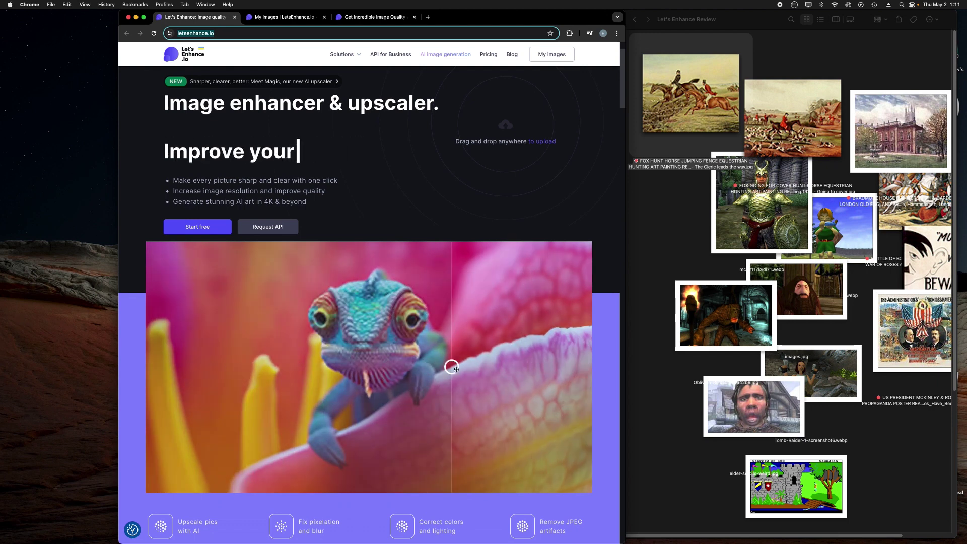
pyautogui.scroll(-1, 321, 347)
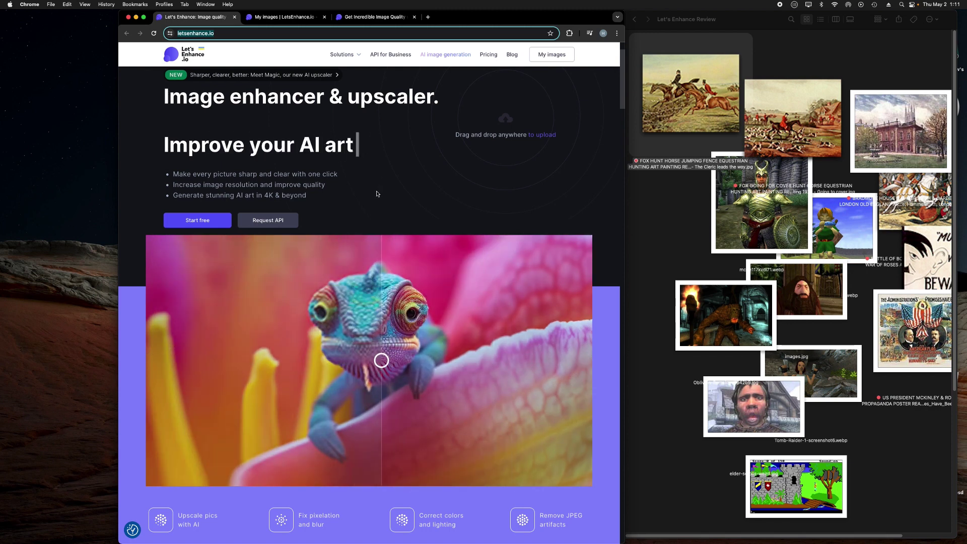
pyautogui.scroll(2, 378, 195)
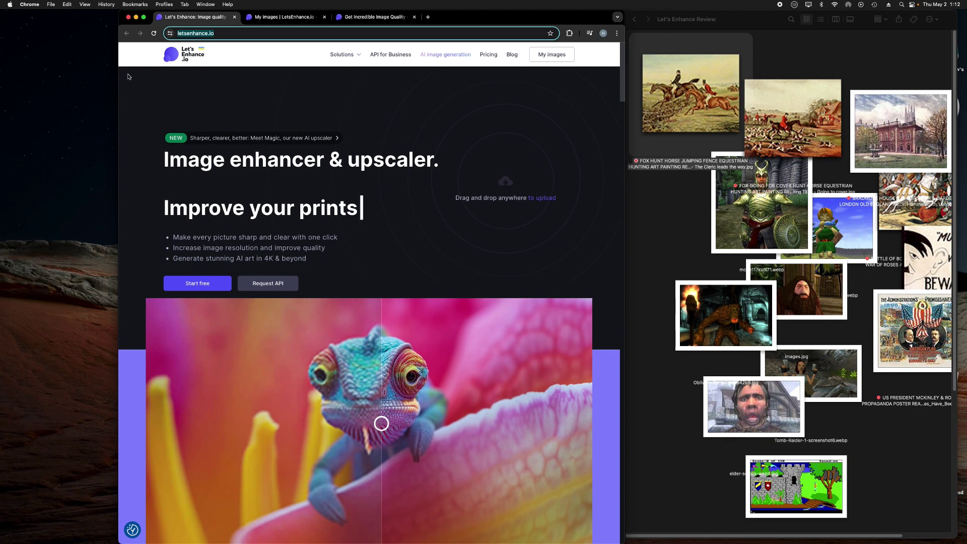
pyautogui.scroll(-5, 388, 205)
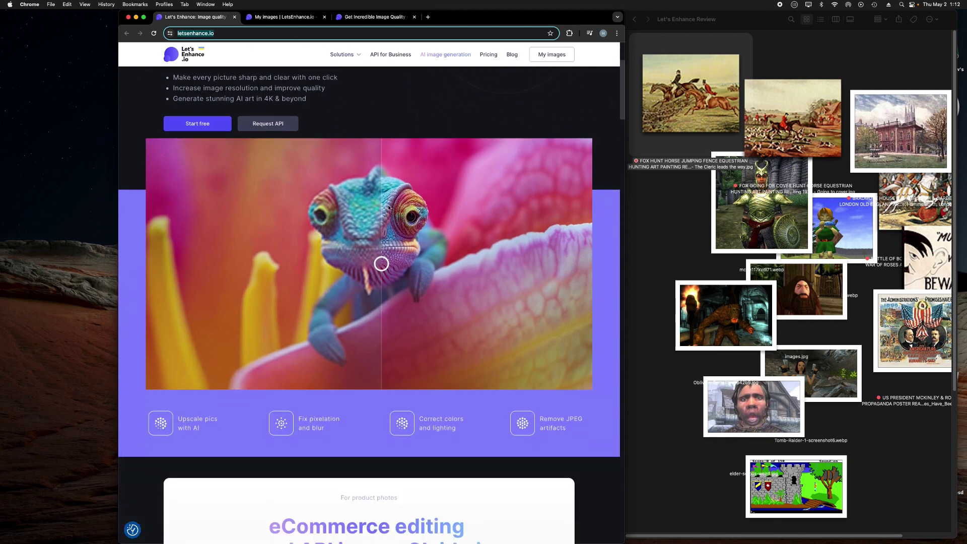
pyautogui.scroll(-4, 389, 206)
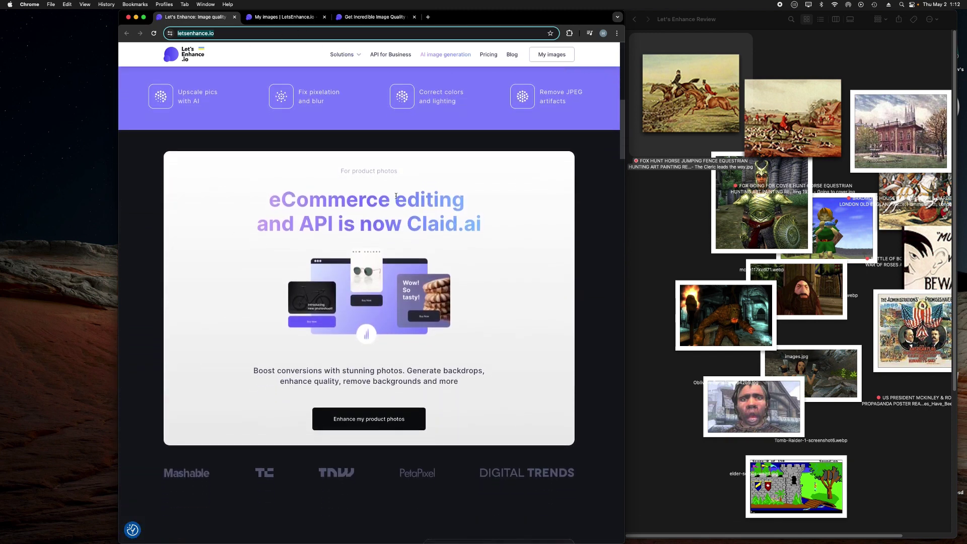
pyautogui.scroll(-3, 246, 251)
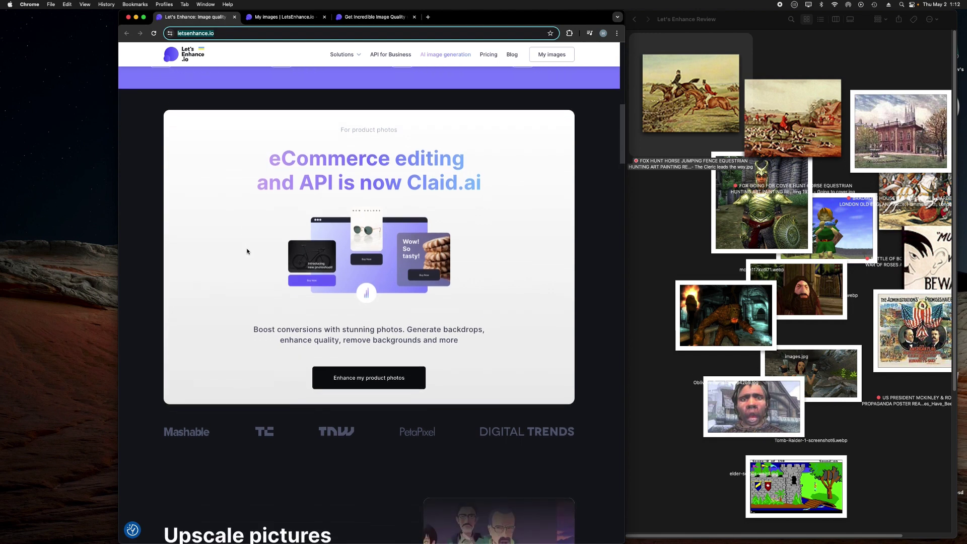
pyautogui.scroll(-2, 247, 251)
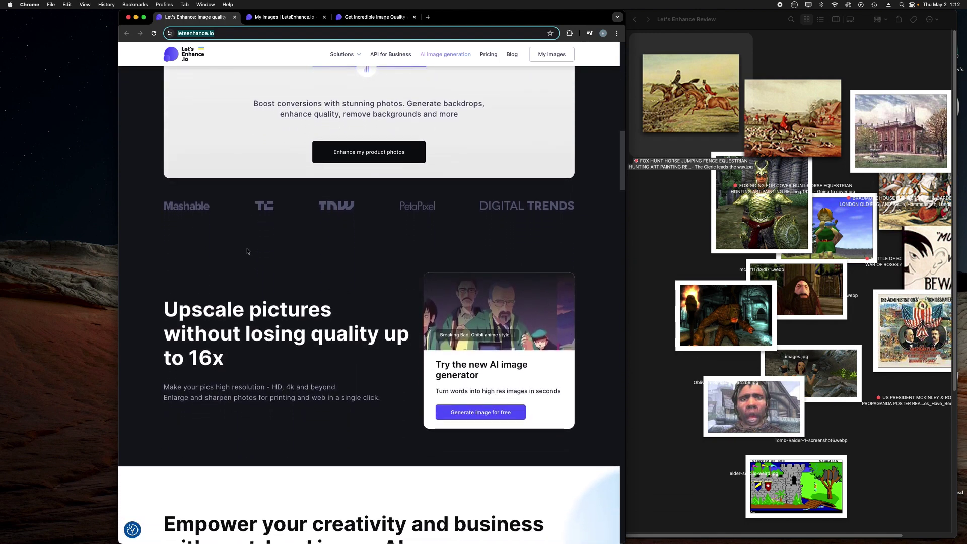
# - Read through the homepage's use cases, case studies, editor preview, feature list and customer reviews, and return to the page's start
pyautogui.scroll(-7, 247, 251)
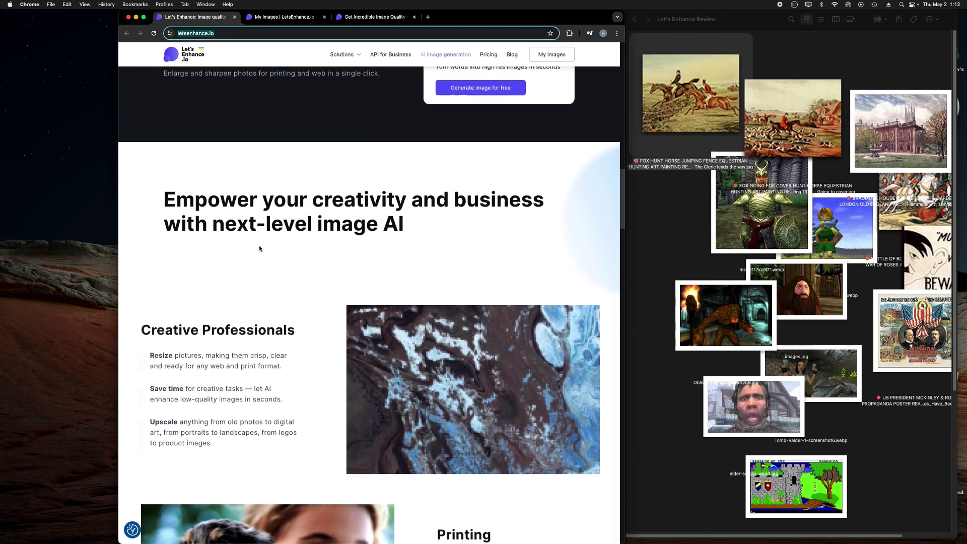
pyautogui.scroll(-5, 259, 248)
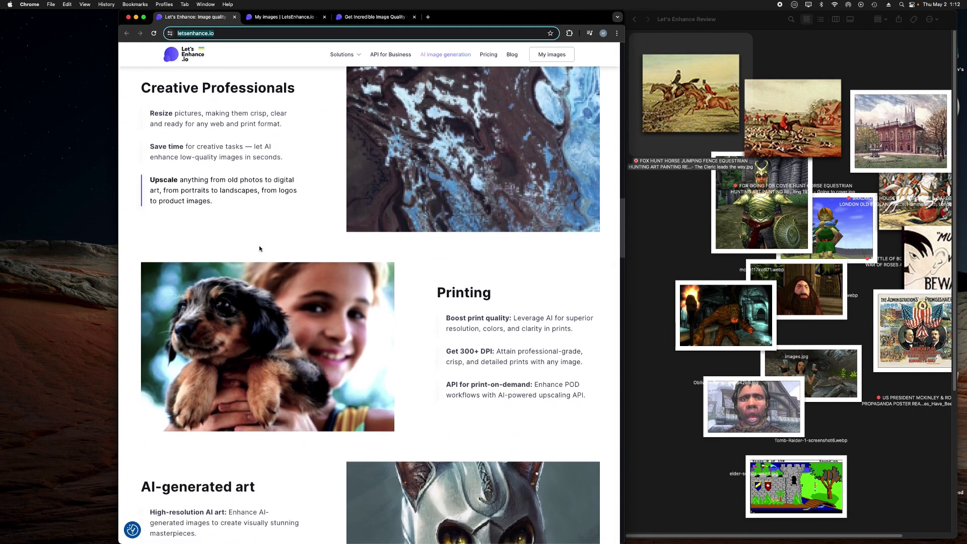
pyautogui.scroll(-6, 260, 248)
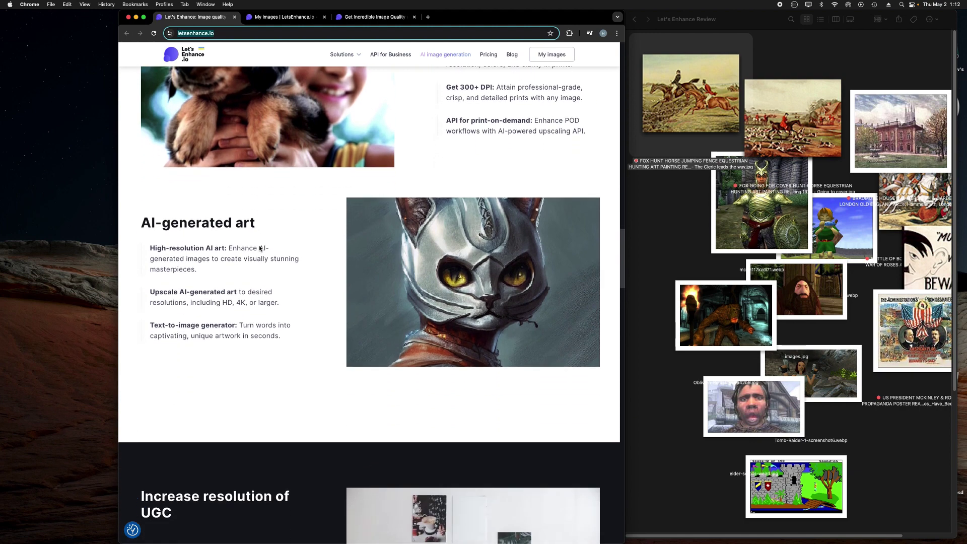
pyautogui.scroll(-2, 260, 248)
pyautogui.scroll(-2, 316, 270)
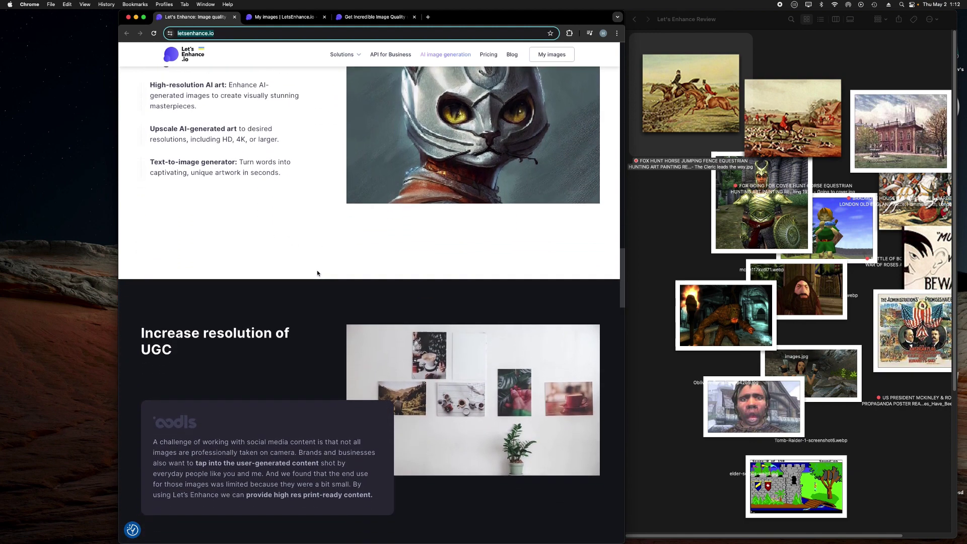
pyautogui.scroll(-5, 318, 273)
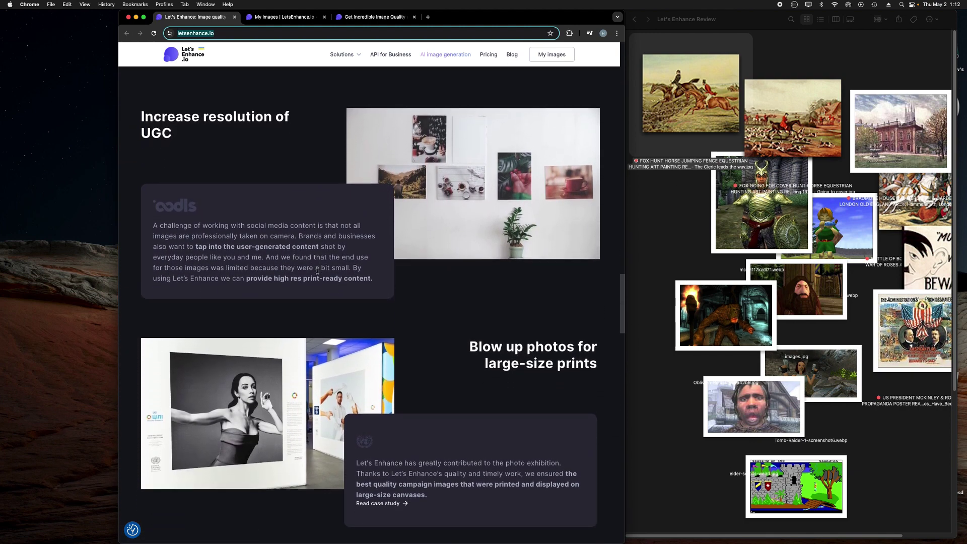
pyautogui.scroll(-9, 318, 273)
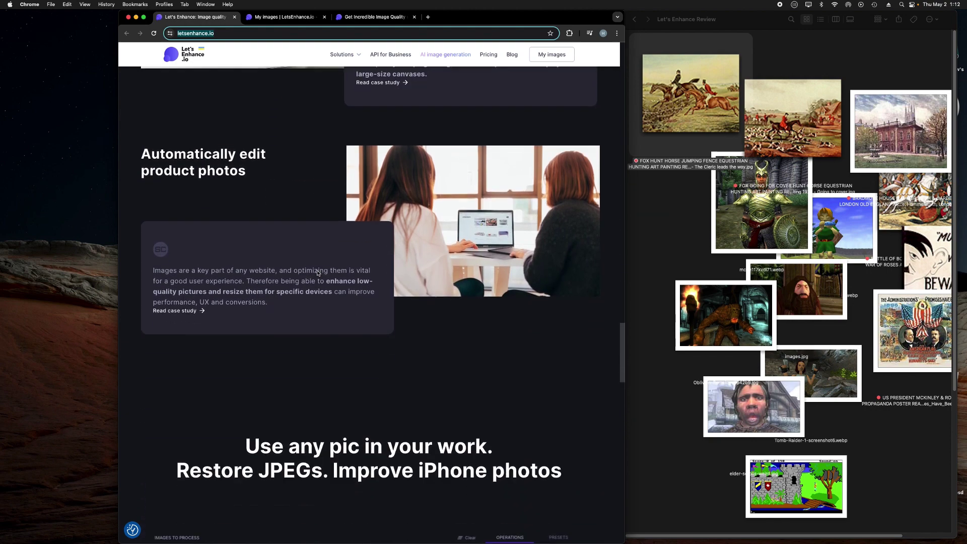
pyautogui.scroll(-9, 317, 273)
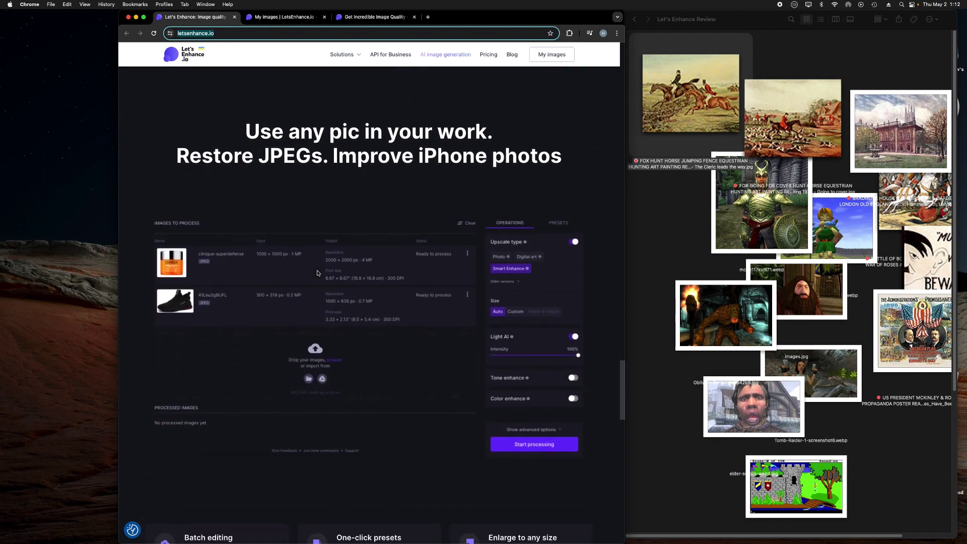
pyautogui.scroll(-6, 317, 273)
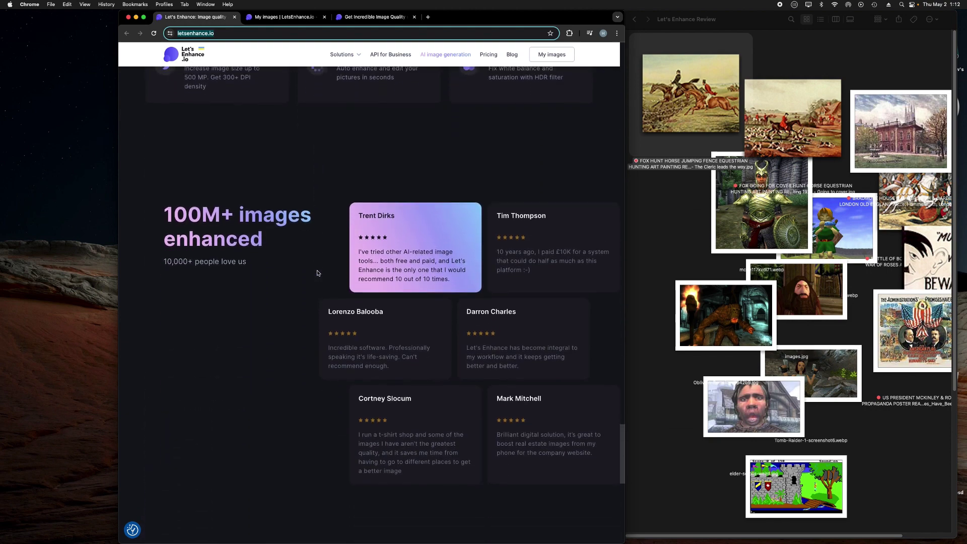
pyautogui.scroll(20, 317, 273)
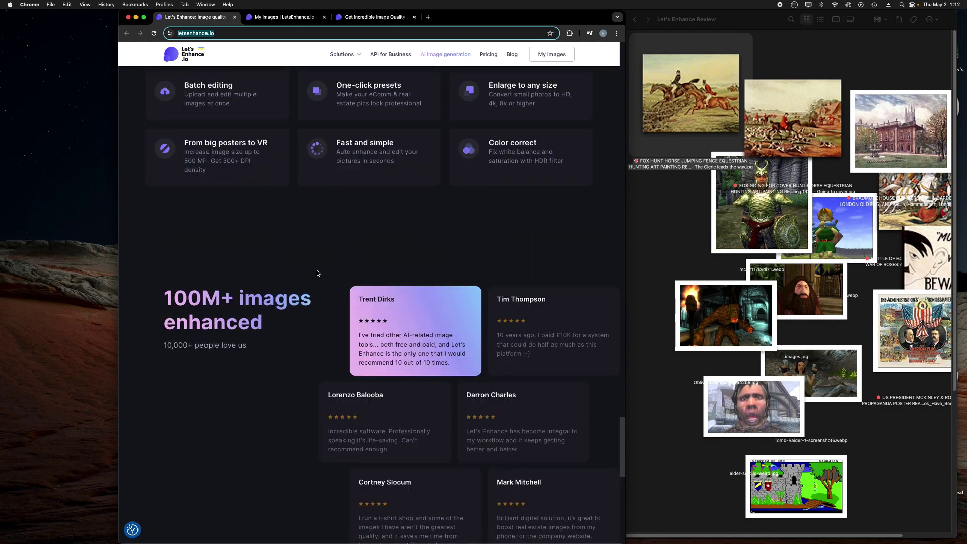
pyautogui.scroll(10, 317, 273)
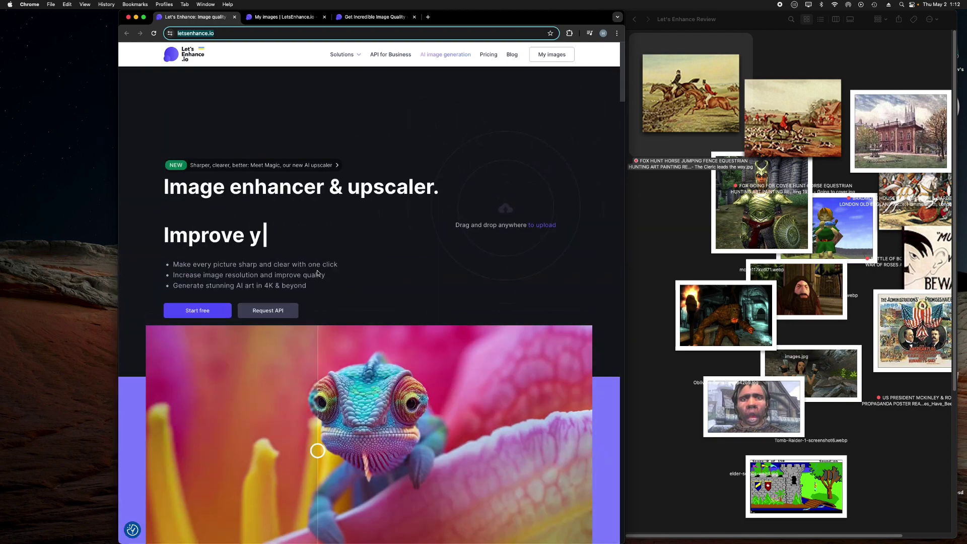
# - Open the Printing solution page, read through its benefits and case study, and check which other solutions are offered
pyautogui.click(343, 56)
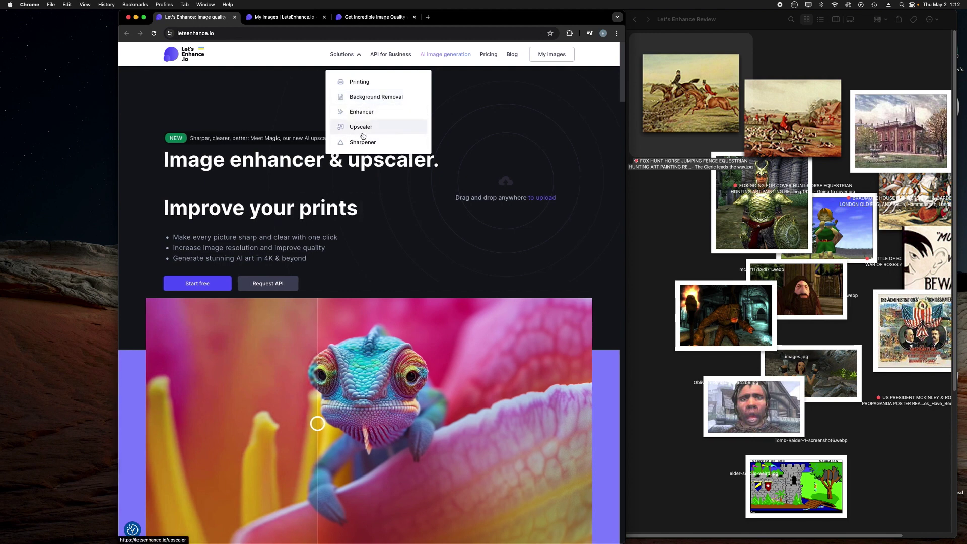
pyautogui.click(359, 82)
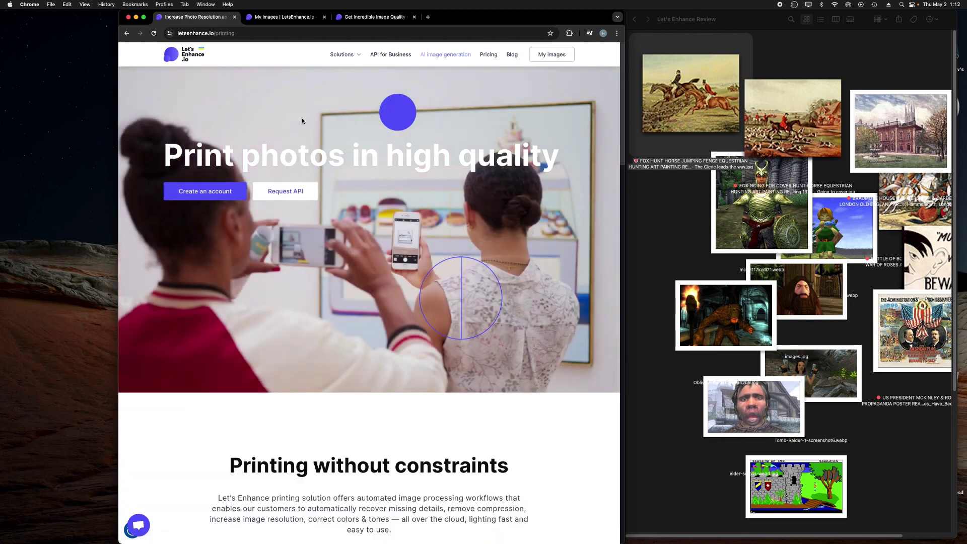
pyautogui.scroll(-5, 302, 121)
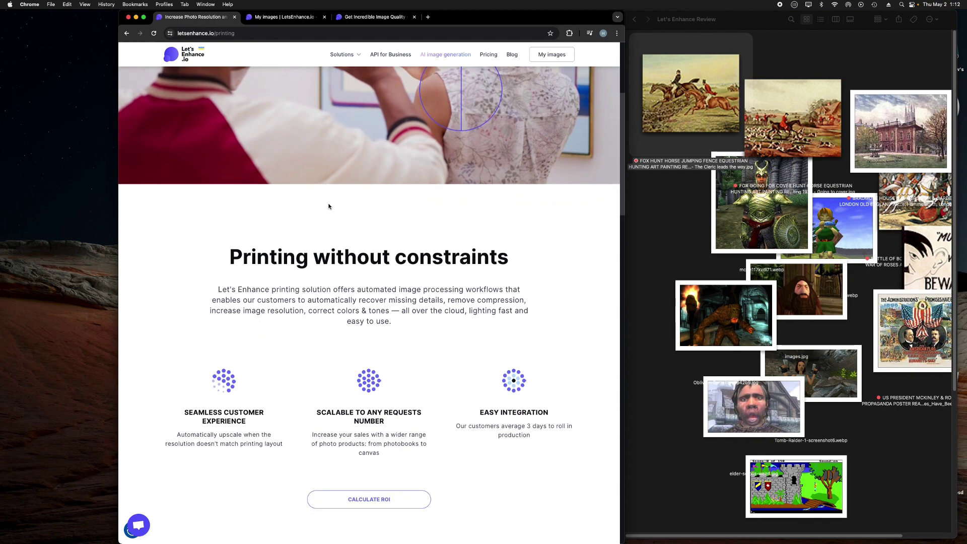
pyautogui.scroll(-9, 328, 206)
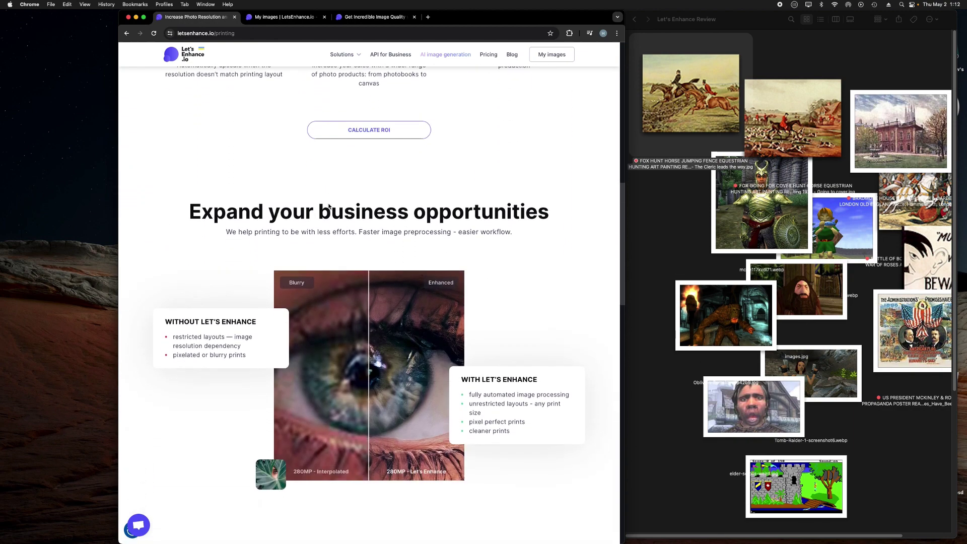
pyautogui.scroll(-3, 329, 206)
pyautogui.scroll(-7, 288, 243)
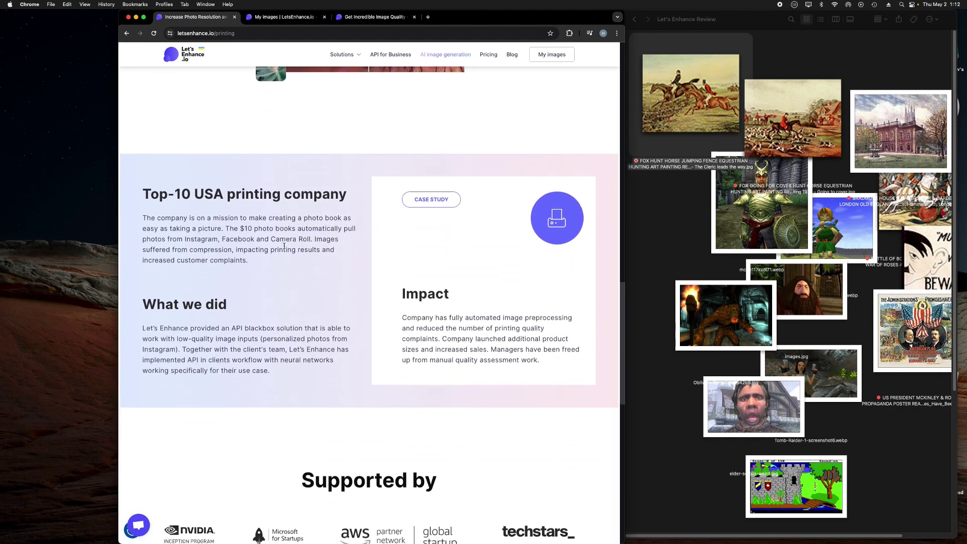
pyautogui.scroll(20, 294, 243)
pyautogui.scroll(2, 295, 245)
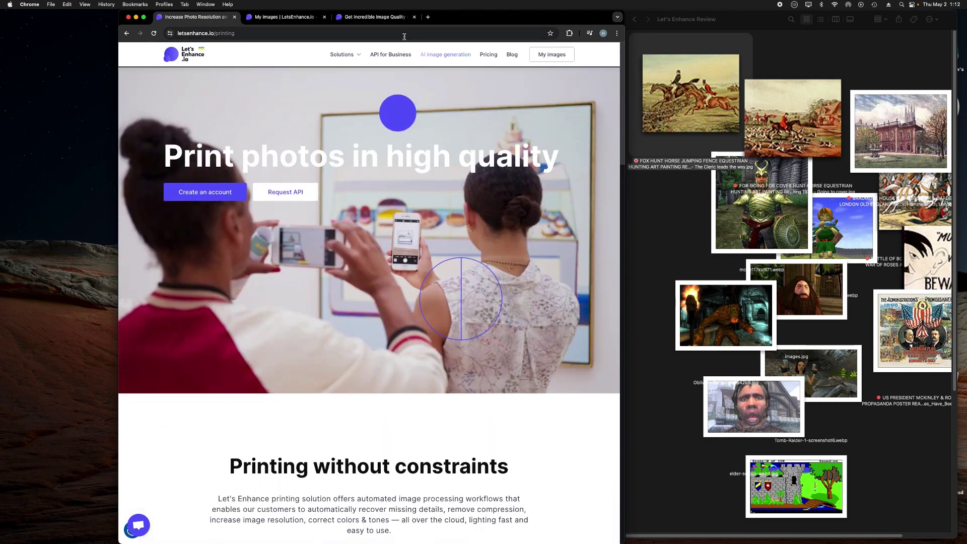
pyautogui.click(353, 56)
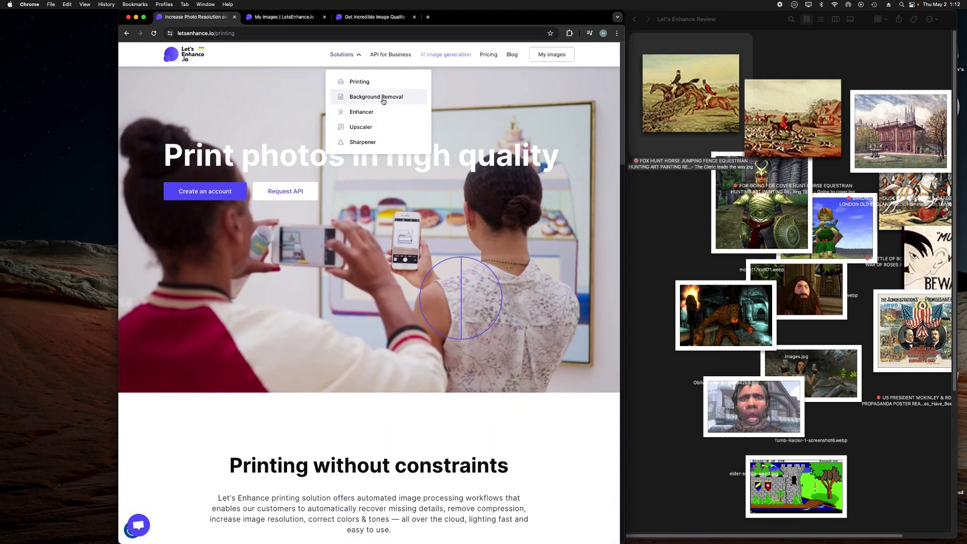
pyautogui.scroll(-1, 315, 95)
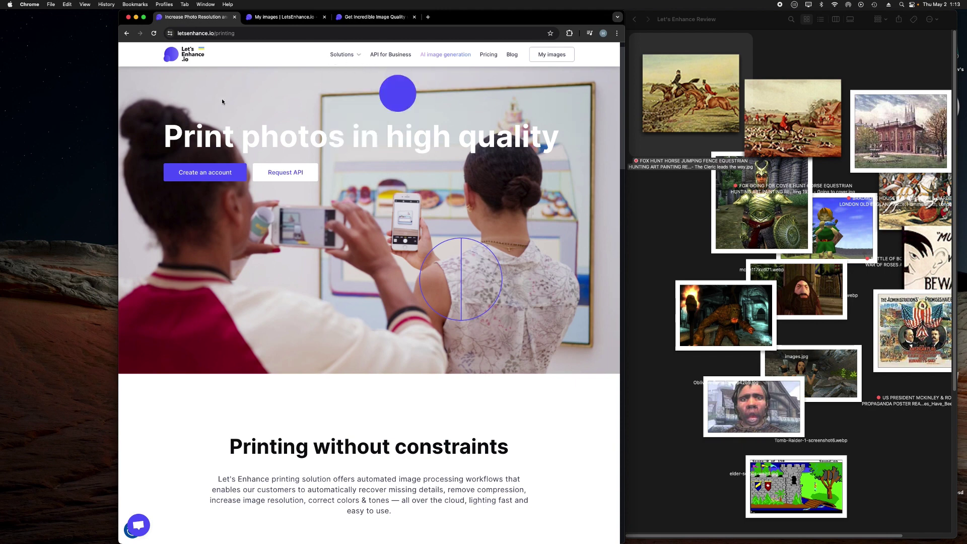
# - Open the API for Business page and examine the Claid API operations, from Generative resize to Text-to-image
pyautogui.click(386, 56)
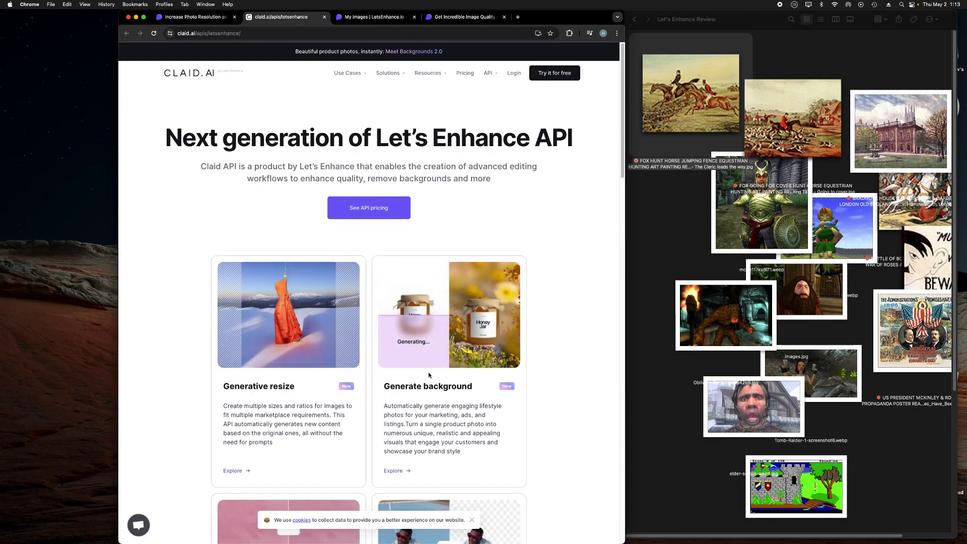
pyautogui.scroll(-4, 463, 355)
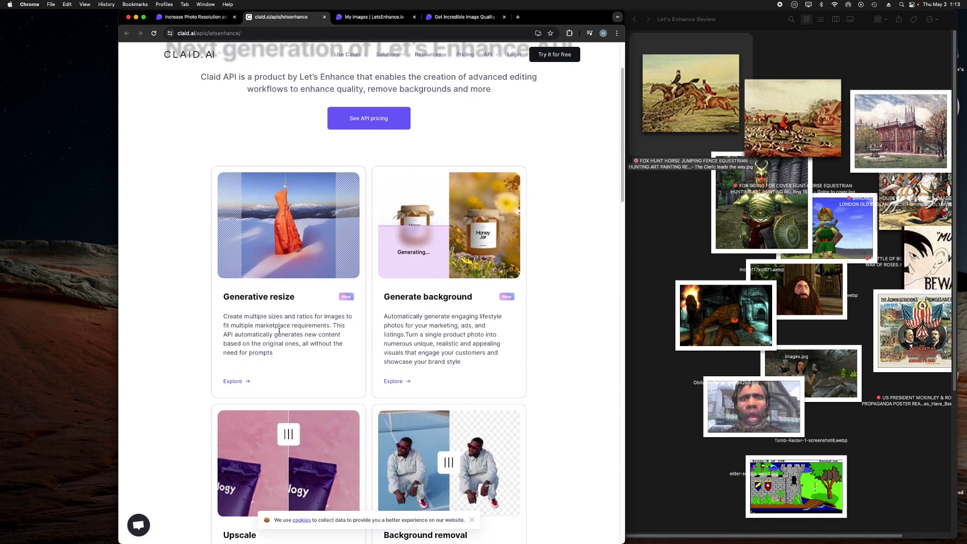
pyautogui.scroll(-6, 325, 266)
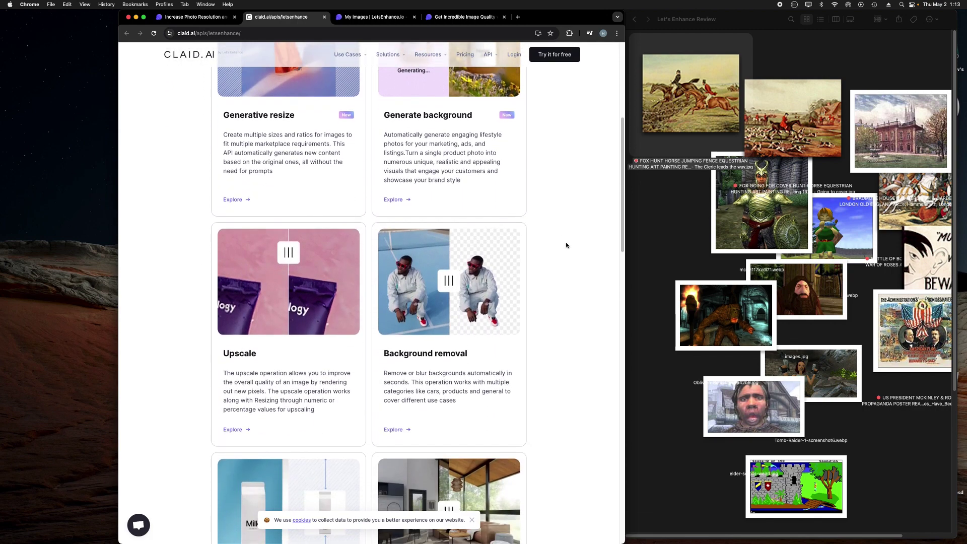
pyautogui.scroll(-3, 392, 266)
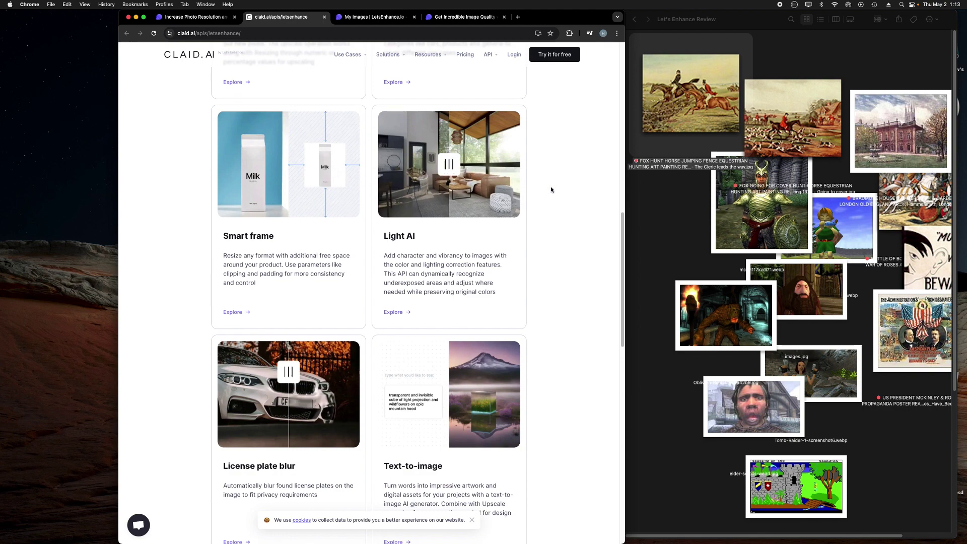
pyautogui.scroll(-3, 285, 338)
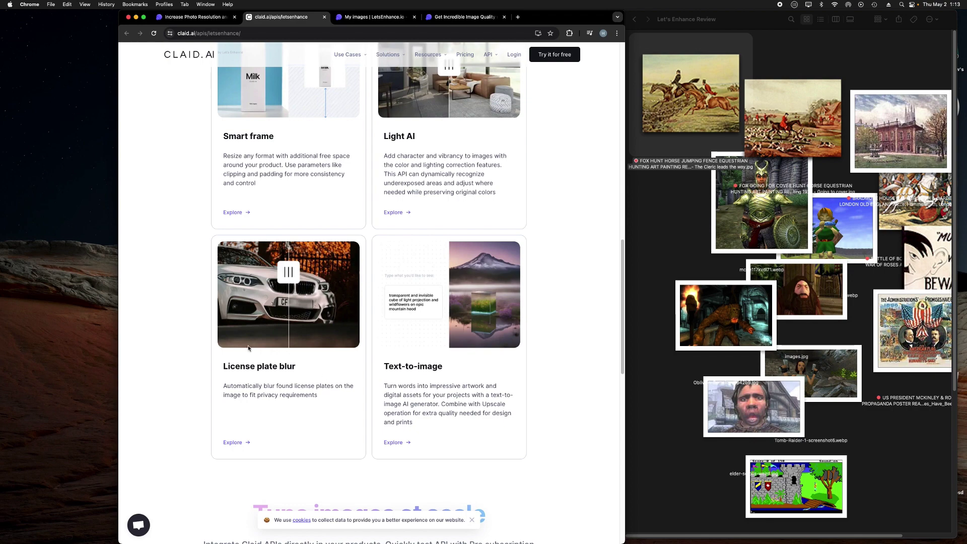
pyautogui.scroll(-1, 308, 391)
pyautogui.scroll(3, 309, 390)
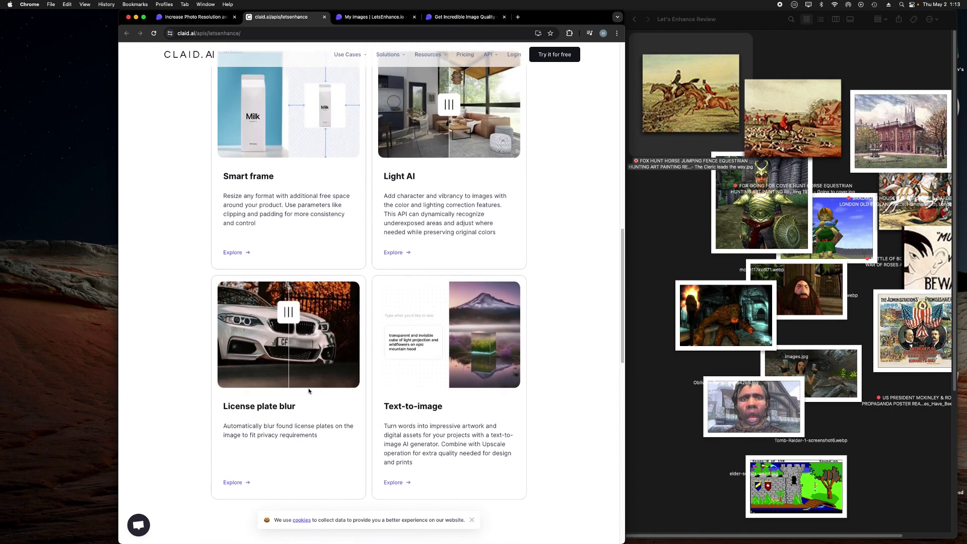
pyautogui.scroll(12, 309, 391)
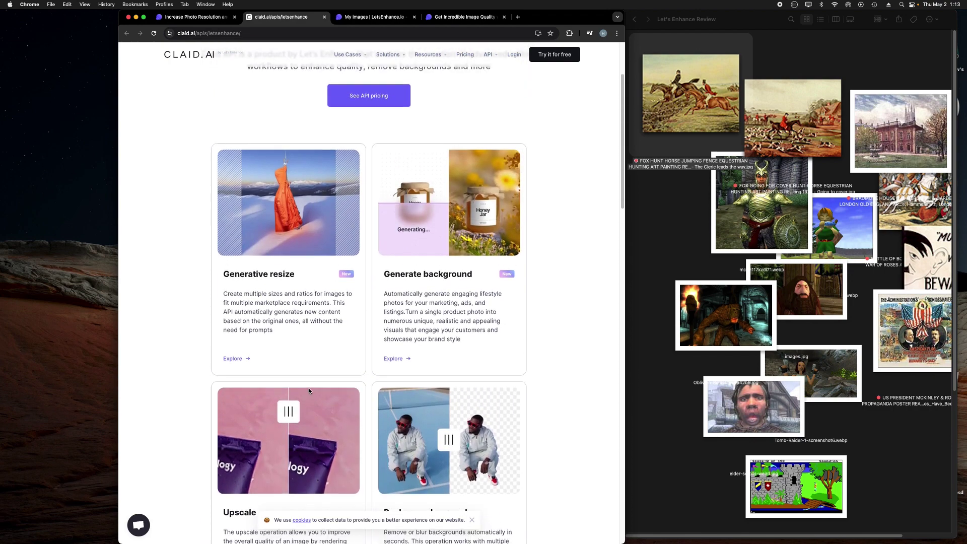
# - Open Claid's pricing page and examine the Essentials, Professional, and API & Custom plans
pyautogui.moveTo(426, 79)
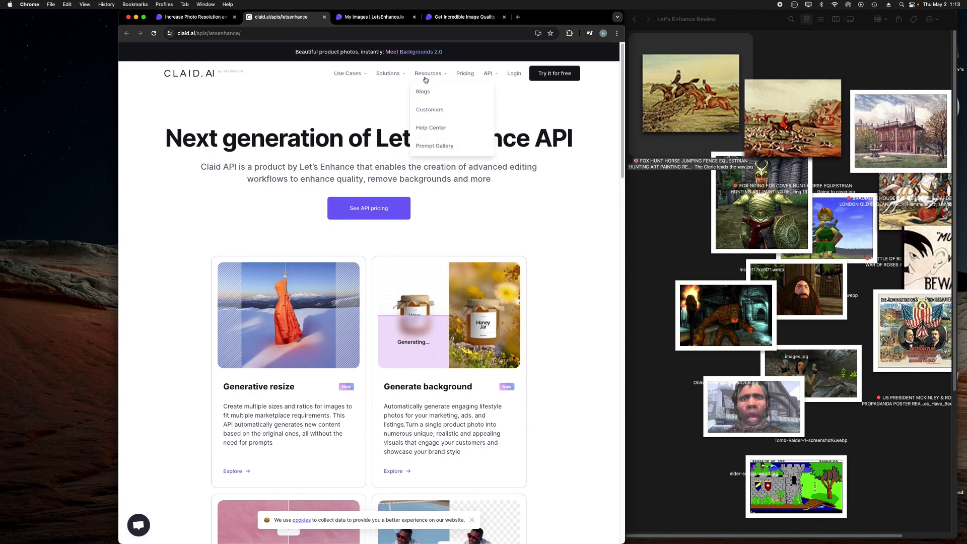
pyautogui.click(466, 75)
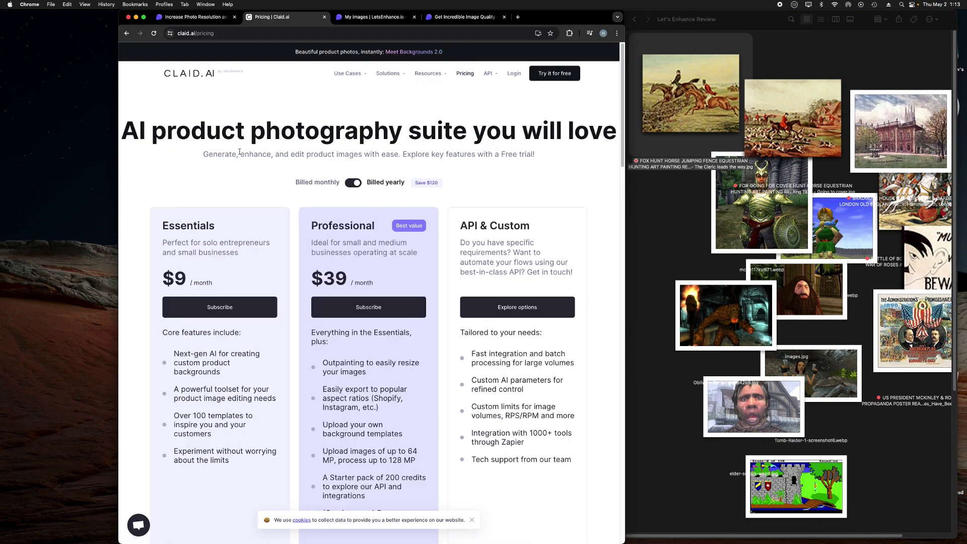
pyautogui.scroll(-1, 372, 161)
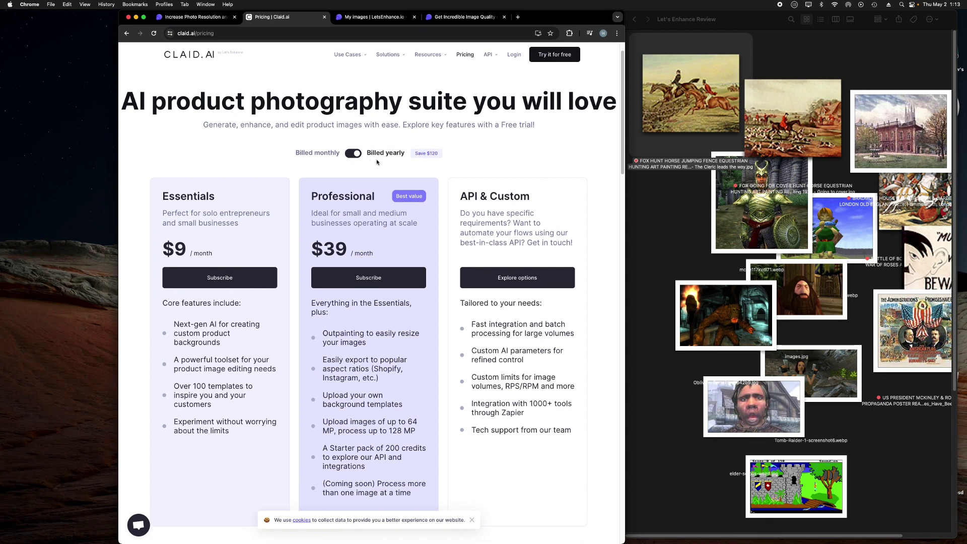
# - Compare the key features of Claid's Free trial, Essentials and Professional plans in the full features table
pyautogui.scroll(1, 353, 156)
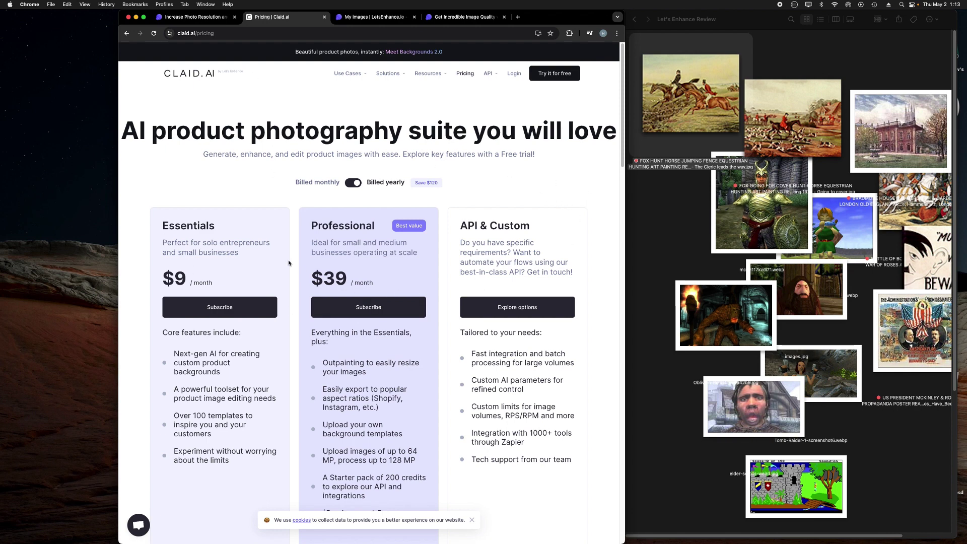
pyautogui.scroll(-15, 289, 263)
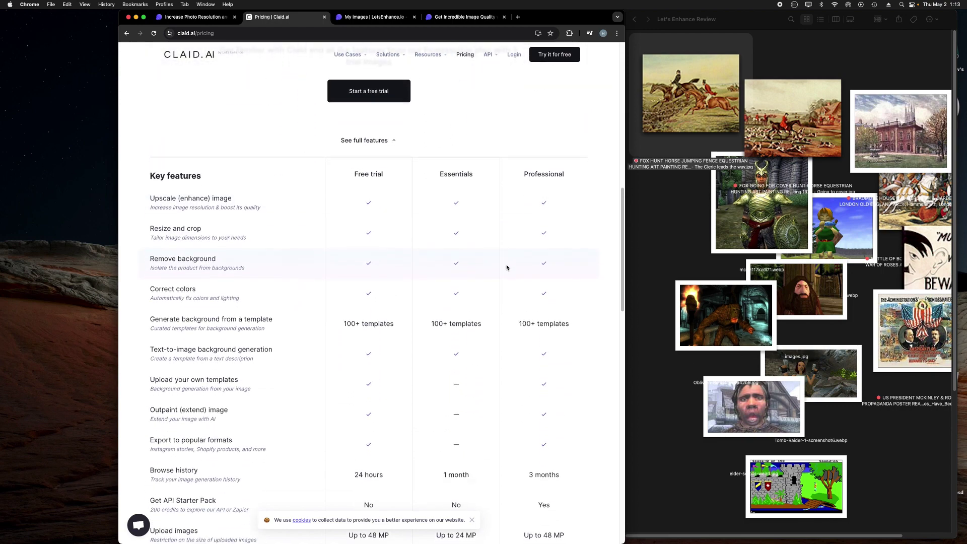
pyautogui.scroll(20, 506, 268)
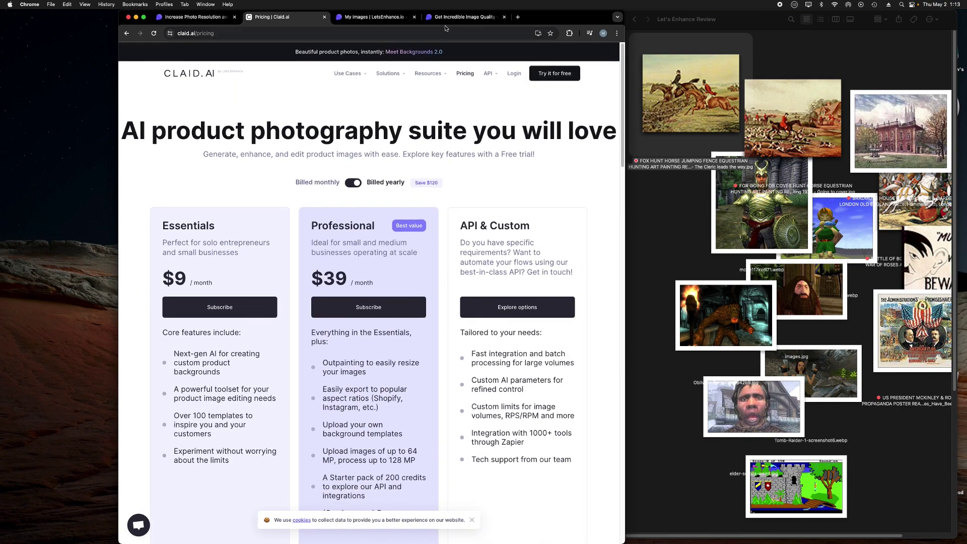
# - Return to the Let's Enhance site, open the My images workspace, and check its presets and upscale operations
pyautogui.click(180, 19)
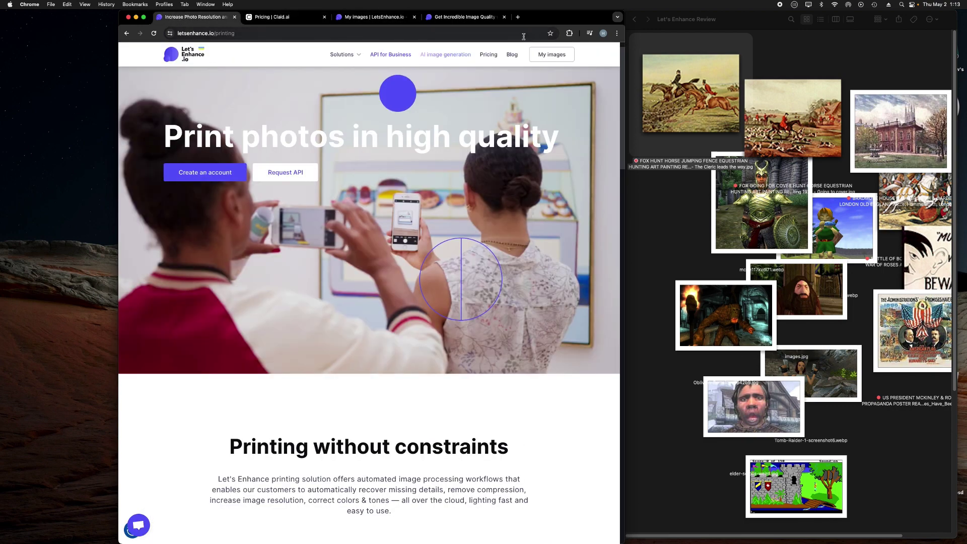
pyautogui.click(556, 56)
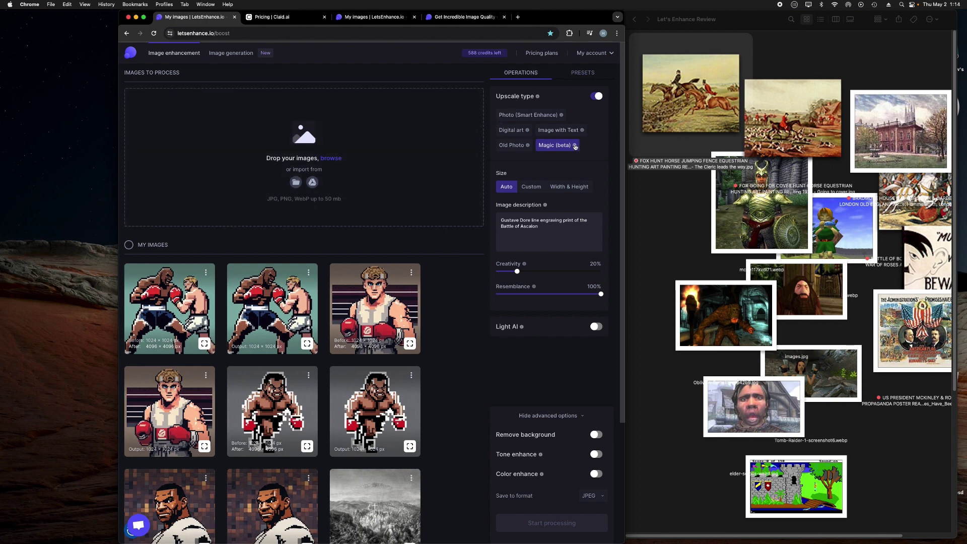
pyautogui.click(583, 73)
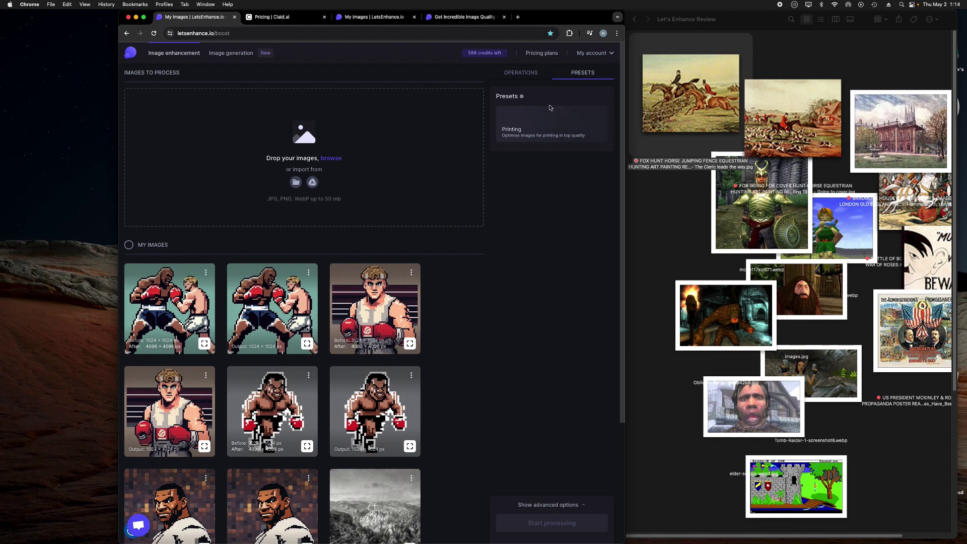
pyautogui.click(535, 74)
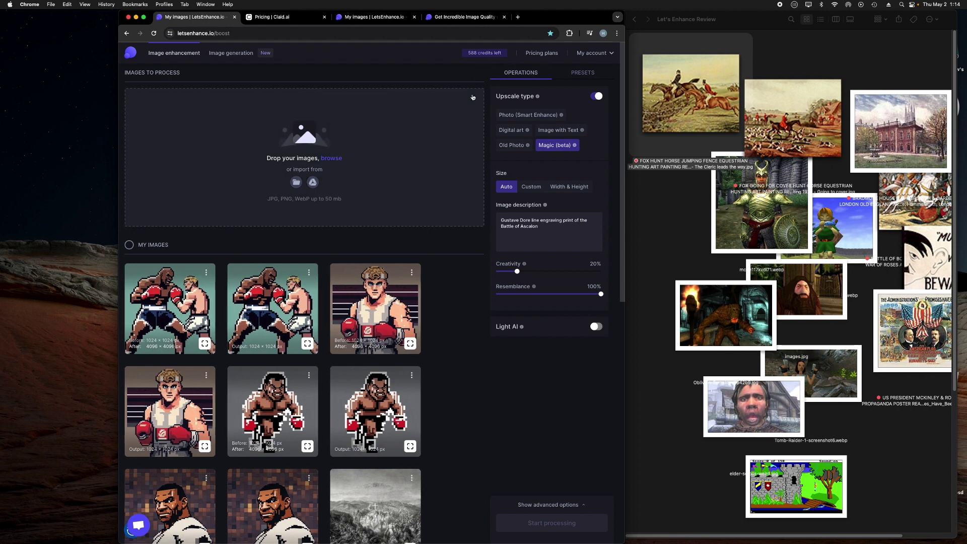
# - Open the Let's Enhance pricing plans and examine the 100-credit subscription's features, including the explanation of unused credits rolling over
pyautogui.click(537, 54)
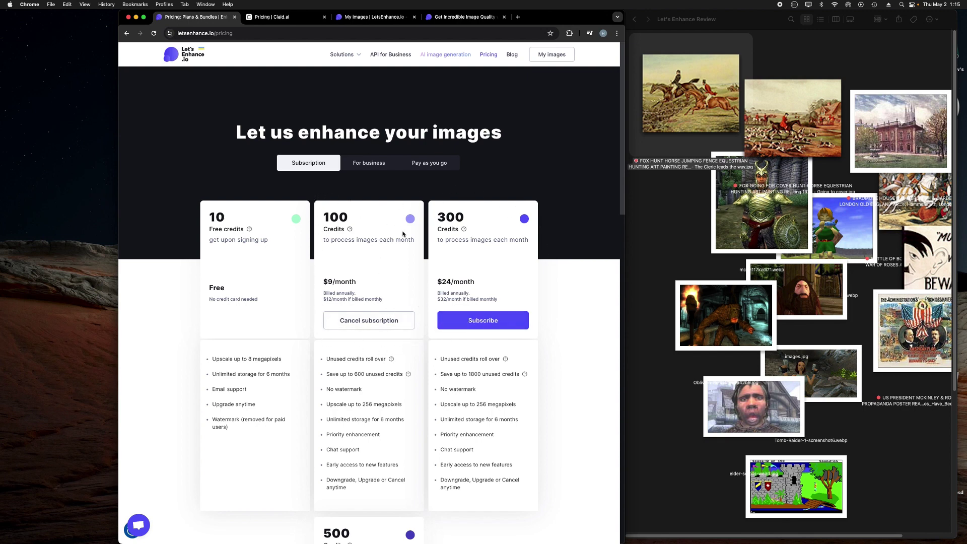
pyautogui.scroll(-2, 404, 235)
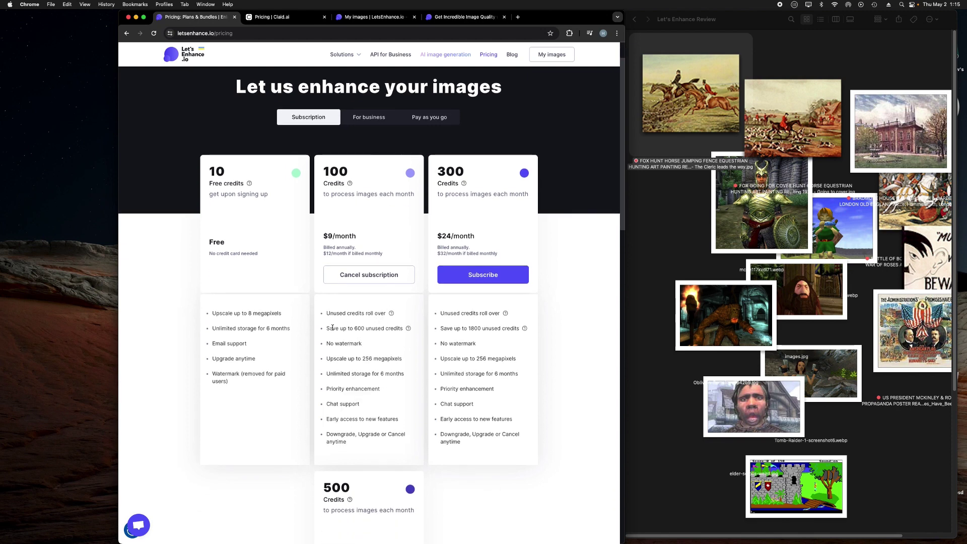
pyautogui.moveTo(392, 313)
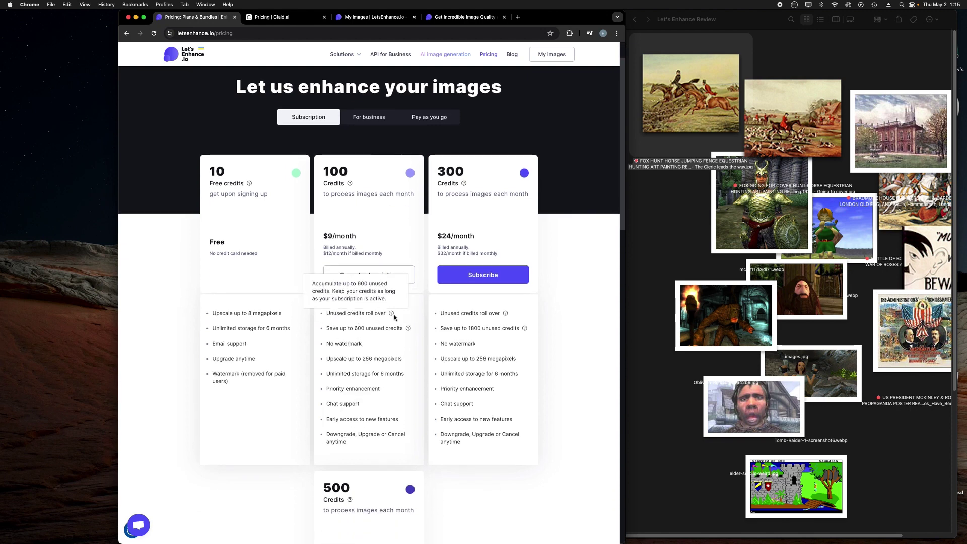
pyautogui.scroll(-1, 353, 343)
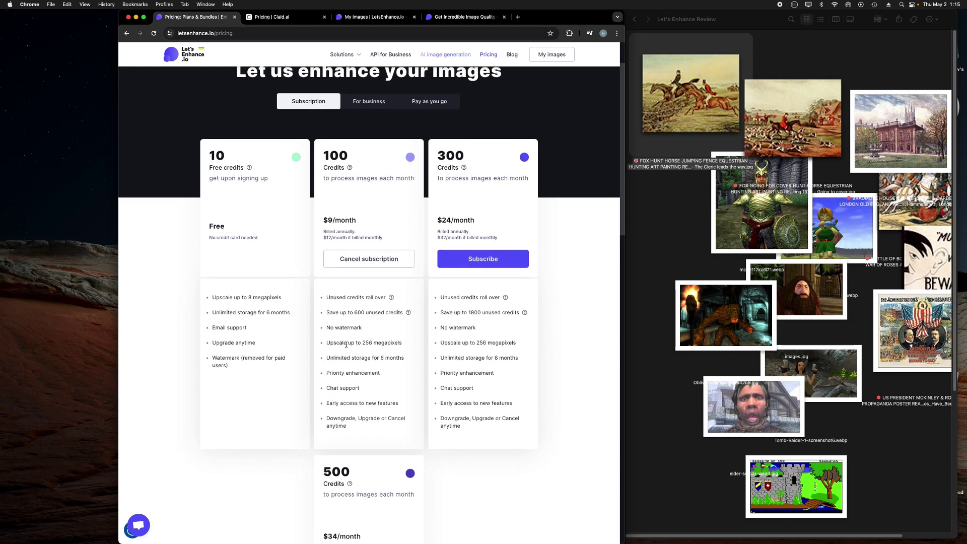
pyautogui.scroll(-1, 375, 357)
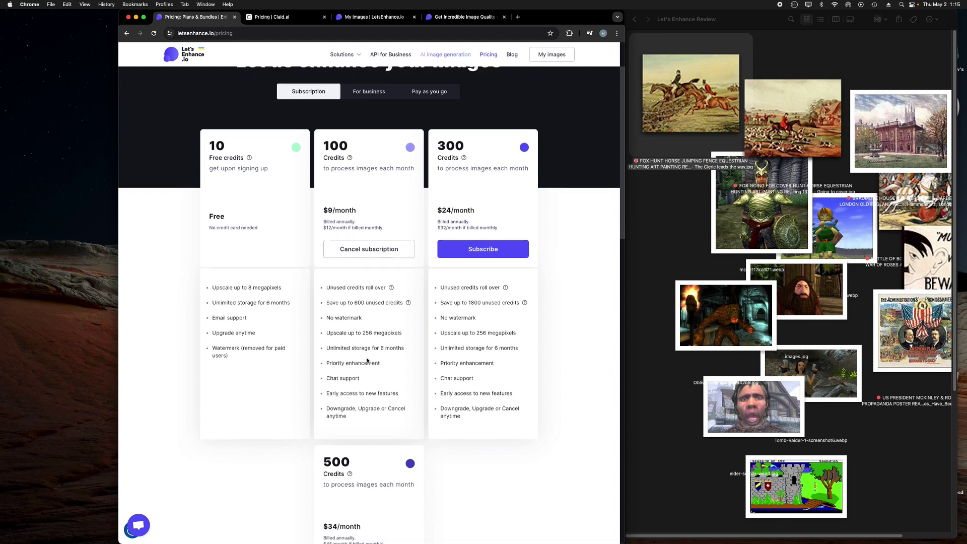
pyautogui.scroll(1, 313, 357)
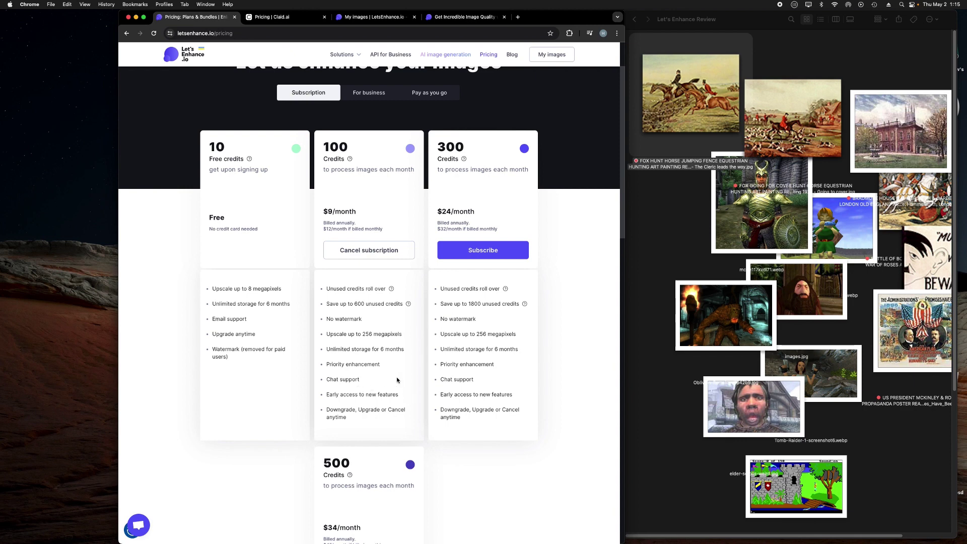
pyautogui.scroll(-1, 353, 383)
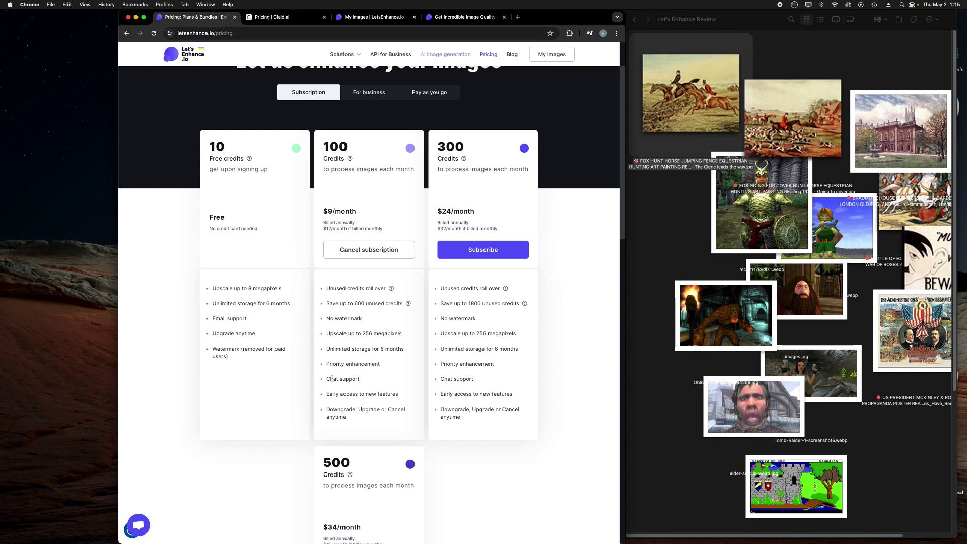
pyautogui.scroll(-2, 332, 379)
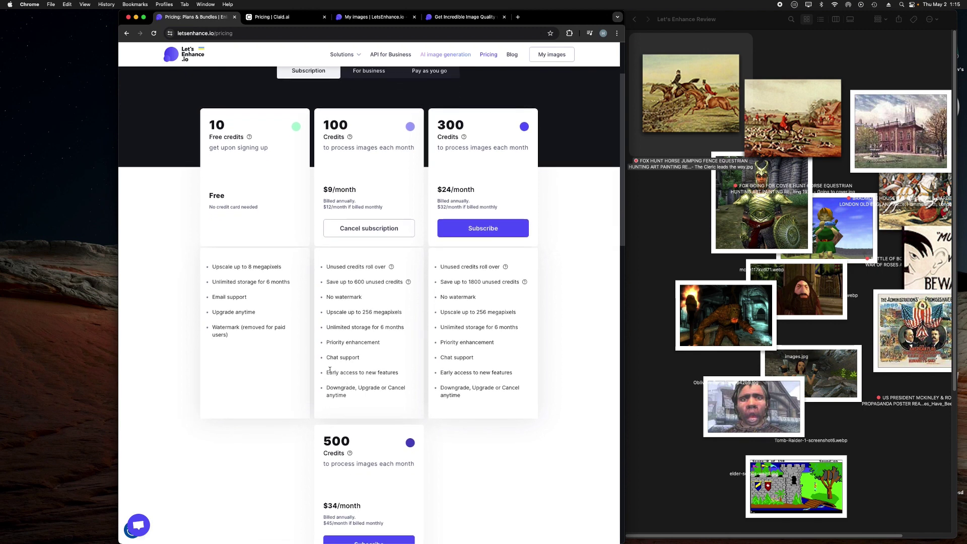
# - Read the 500-credit plan and the How credits work section, and return to the start of the pricing page
pyautogui.scroll(-5, 353, 371)
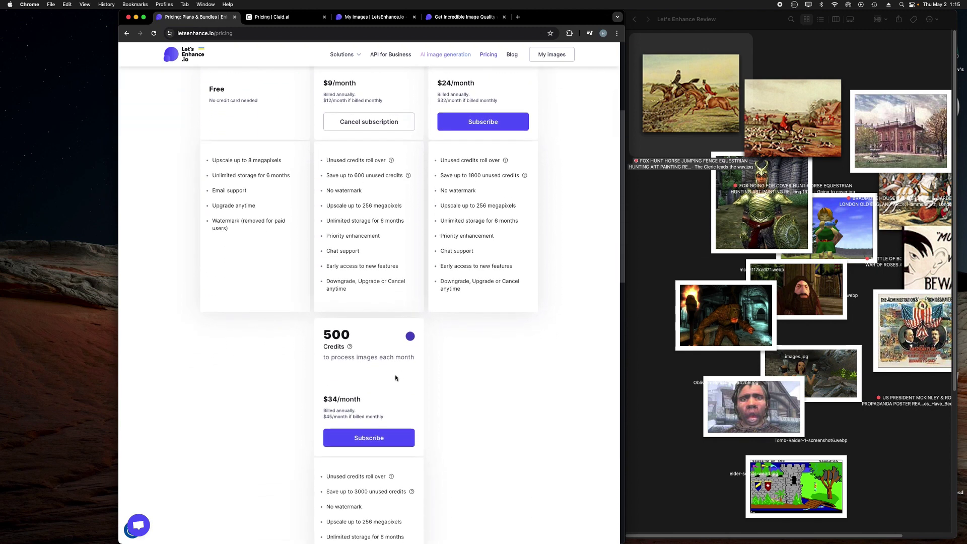
pyautogui.scroll(5, 396, 378)
pyautogui.scroll(-10, 396, 378)
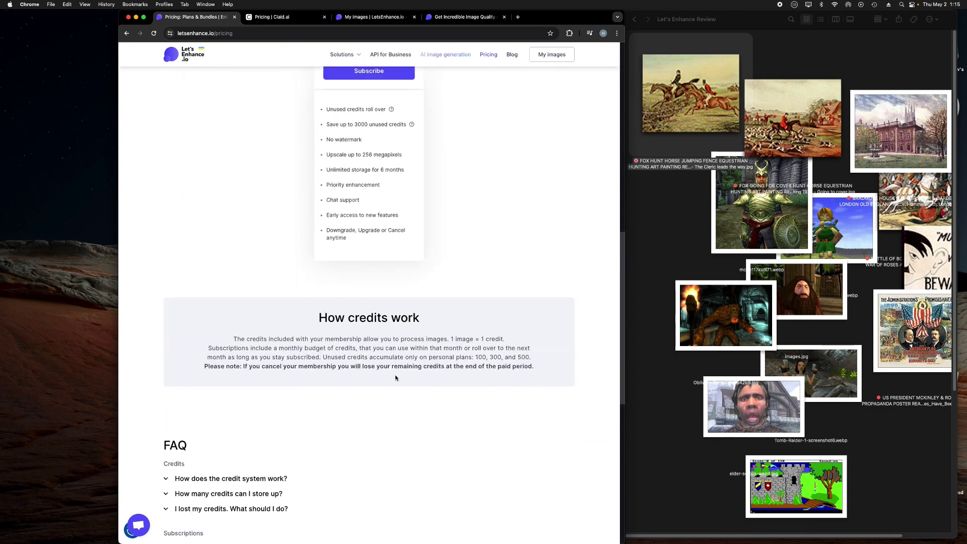
pyautogui.scroll(10, 396, 378)
pyautogui.scroll(-1, 425, 174)
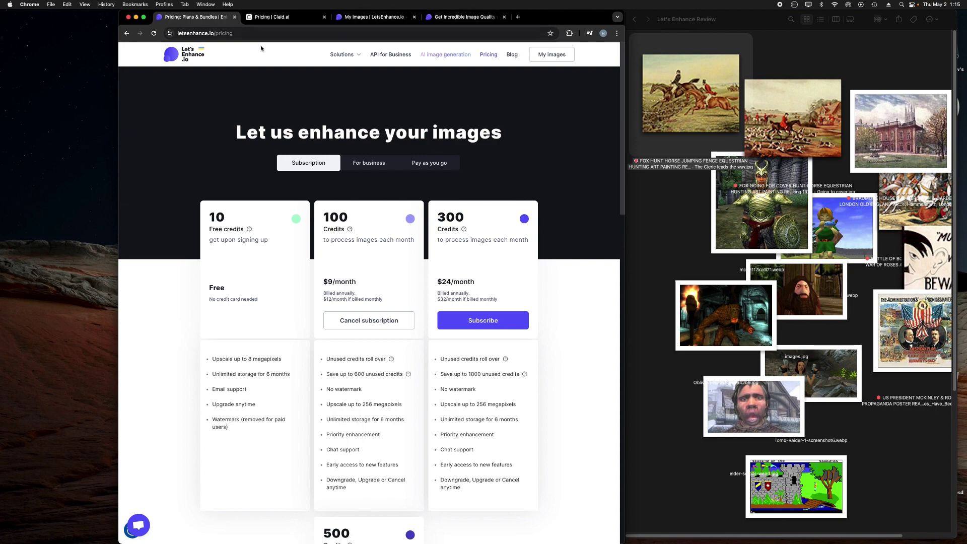
# - Return to the My images workspace and check the file browser for uploads, closing it without choosing a file
pyautogui.click(570, 53)
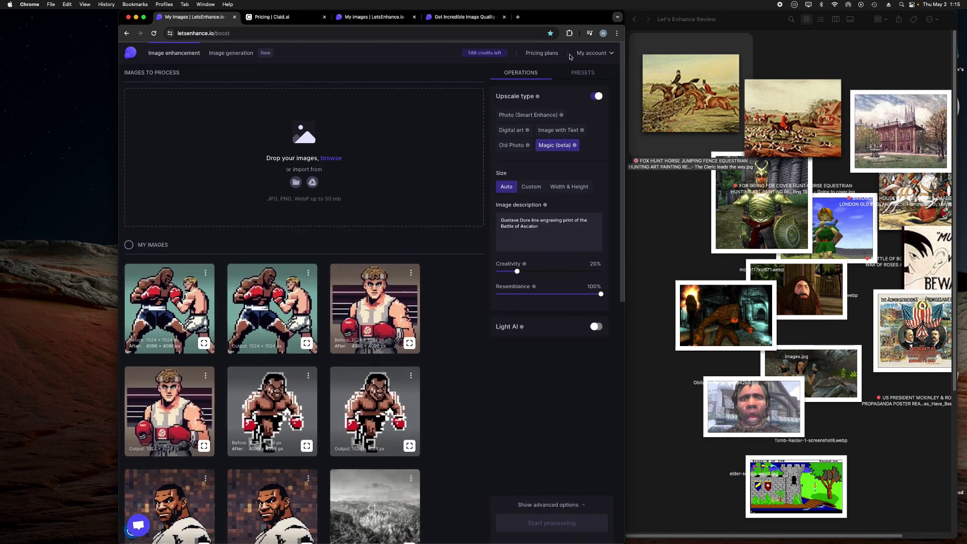
pyautogui.click(336, 157)
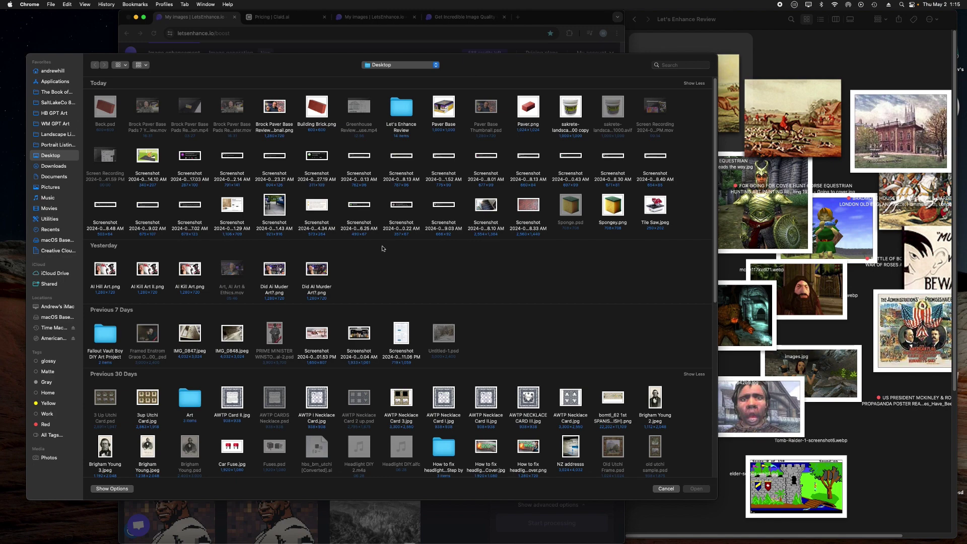
pyautogui.click(666, 488)
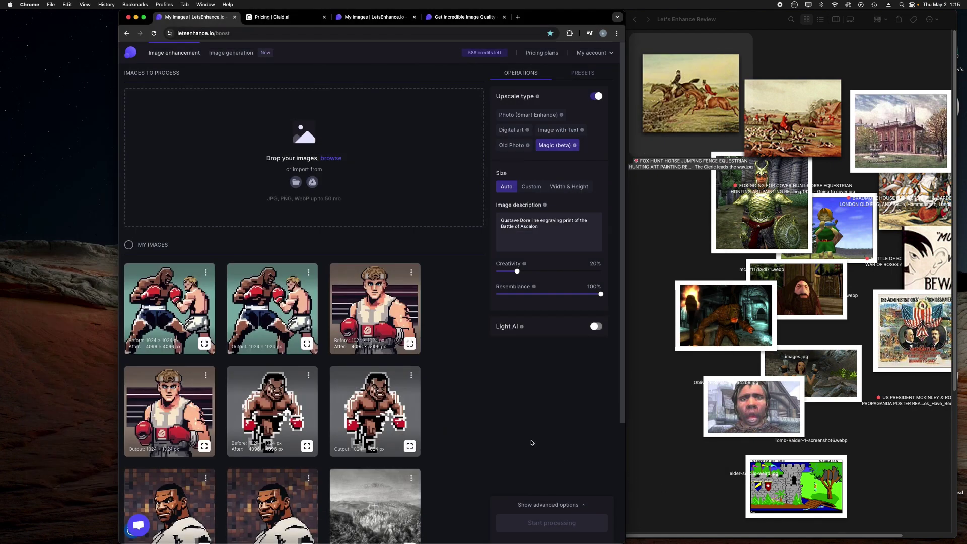
# - Switch to the Let's Enhance Review folder in Finder and reposition the Going to cover fox hunt and Bradmore House images
pyautogui.click(776, 76)
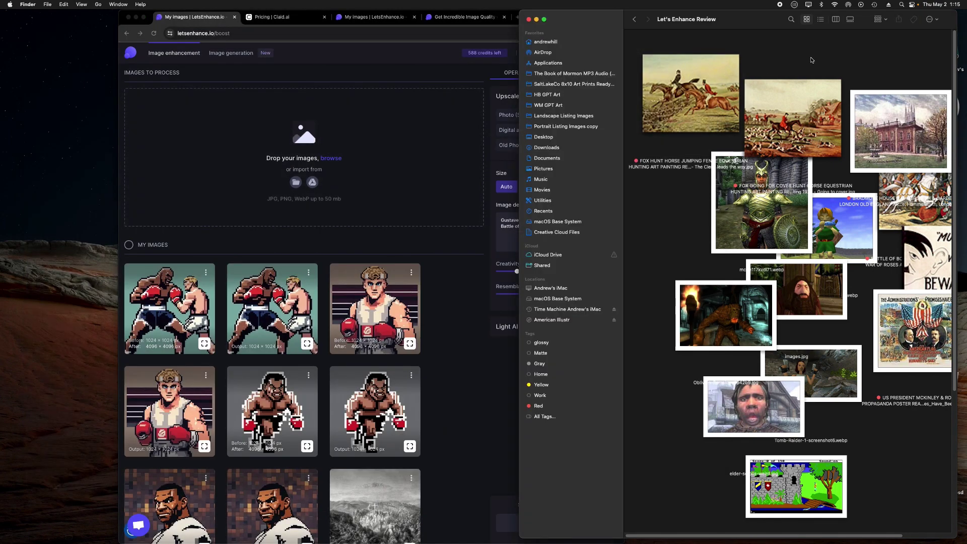
pyautogui.moveTo(768, 123); pyautogui.dragTo(774, 88)
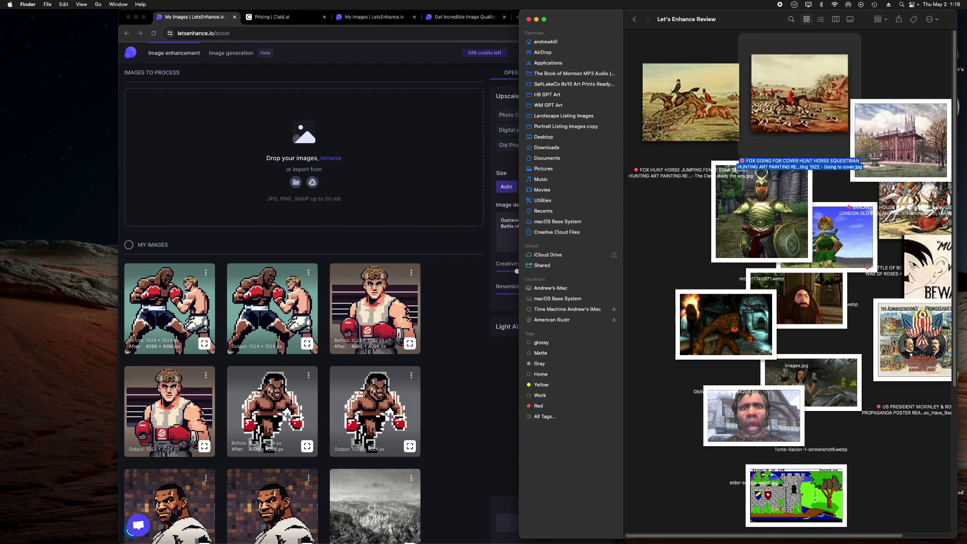
pyautogui.moveTo(897, 179); pyautogui.dragTo(877, 96)
# - Preview the Mums the Word poster and both fox hunt paintings, and bring the McKinley poster in front of the overlapping images
pyautogui.click(927, 259)
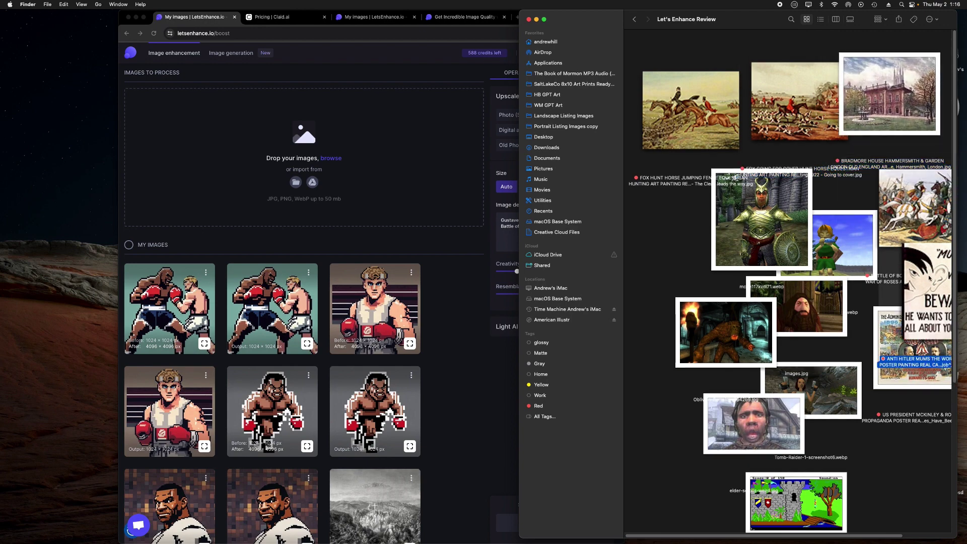
pyautogui.press('space')
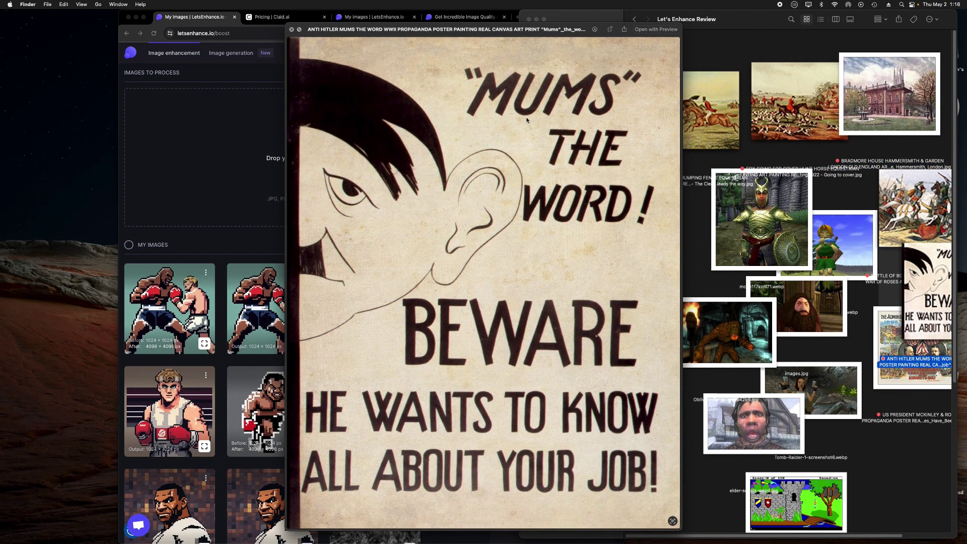
pyautogui.press('space')
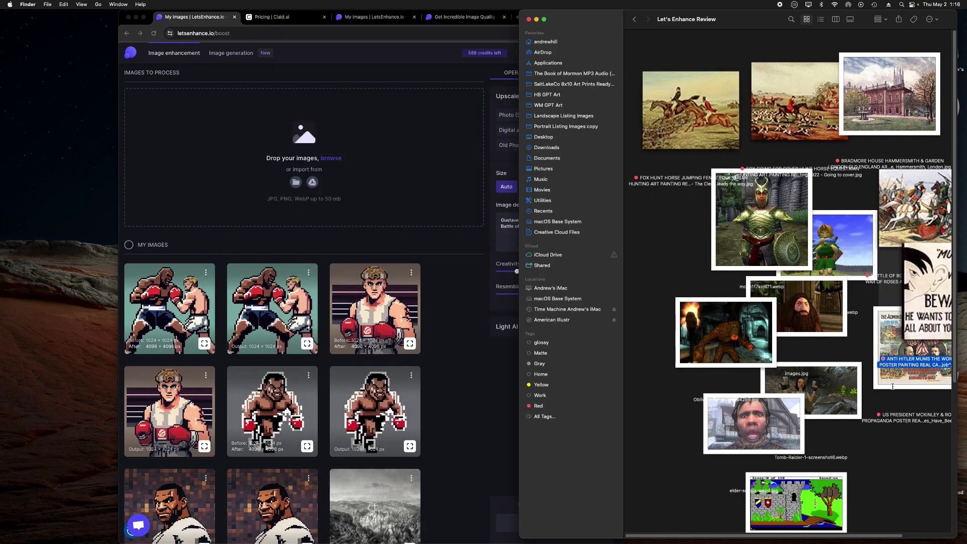
pyautogui.click(893, 387)
pyautogui.click(654, 132)
pyautogui.press('space')
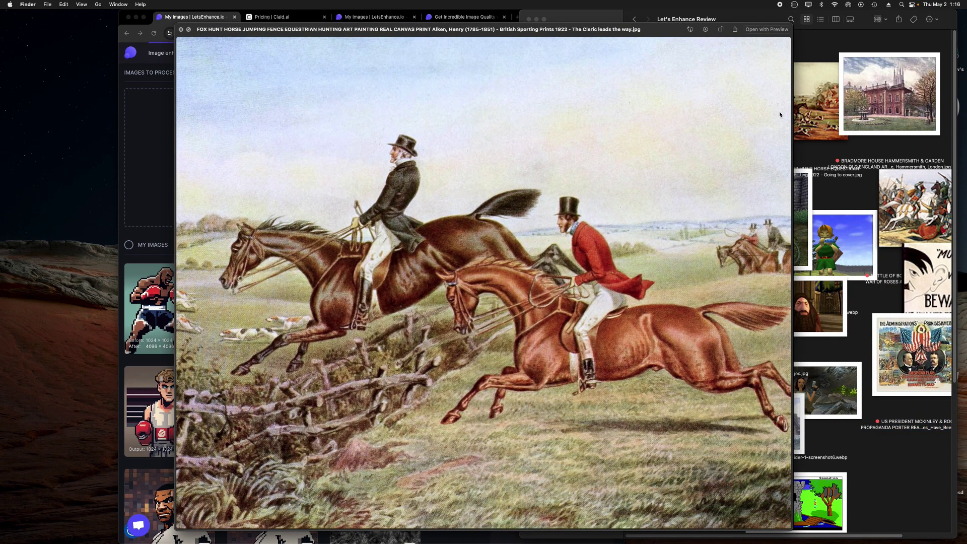
pyautogui.press('space')
pyautogui.click(785, 151)
pyautogui.press('space')
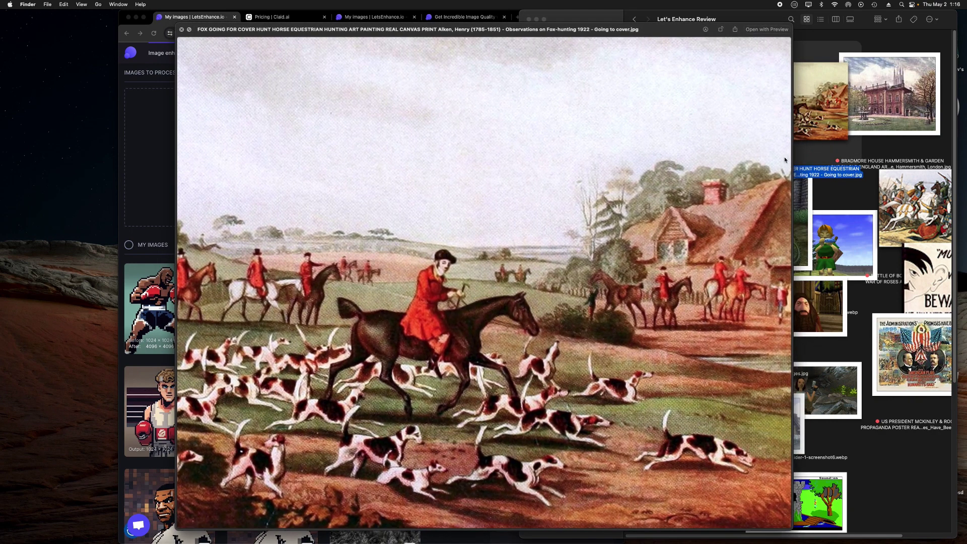
pyautogui.press('space')
# - Move the golden-armoured warrior image away from its overlapping neighbours and preview it, along with the bearded character in images.jpg
pyautogui.click(740, 240)
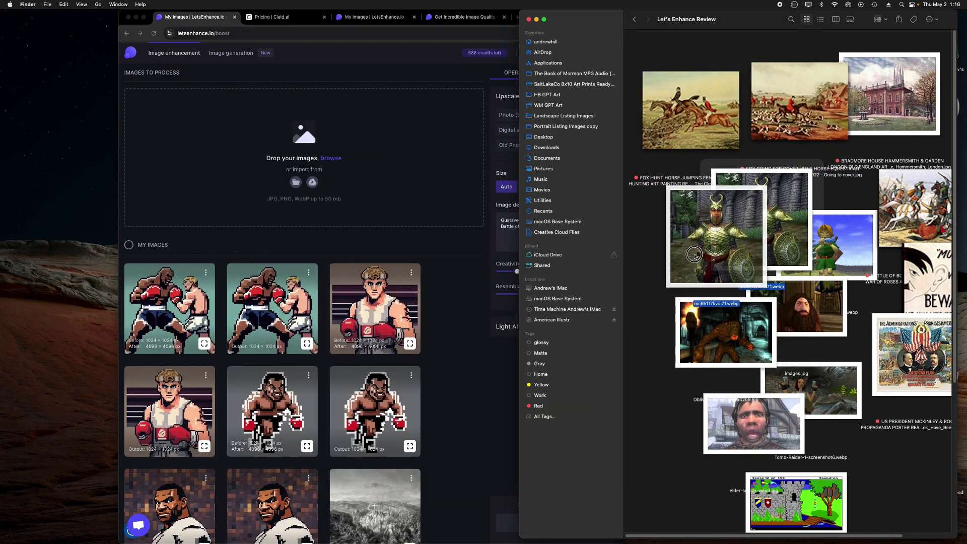
pyautogui.press('space')
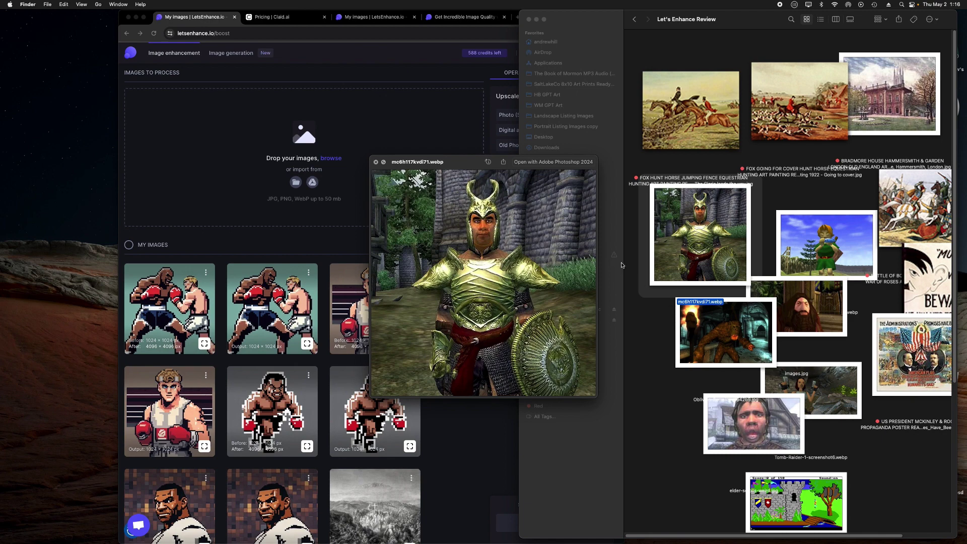
pyautogui.press('space')
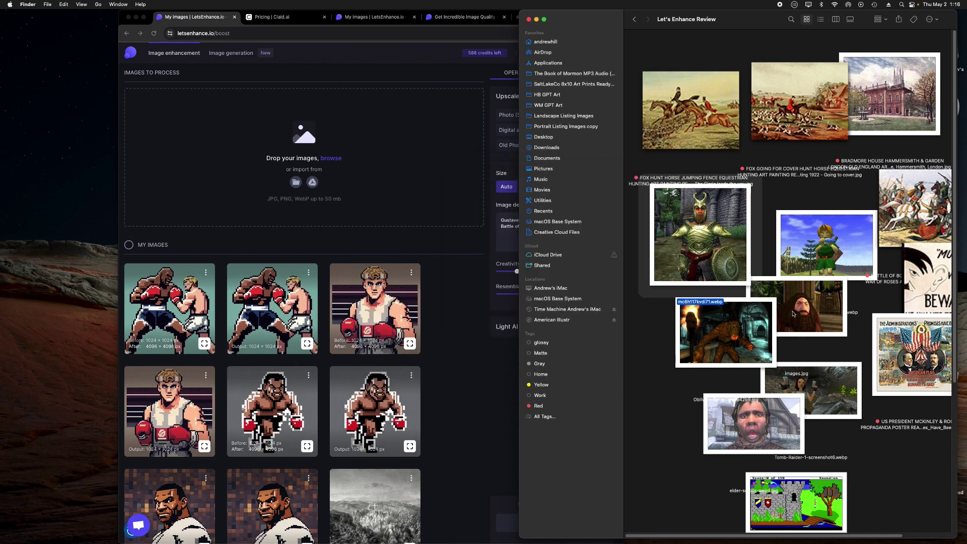
pyautogui.click(797, 312)
pyautogui.press('space')
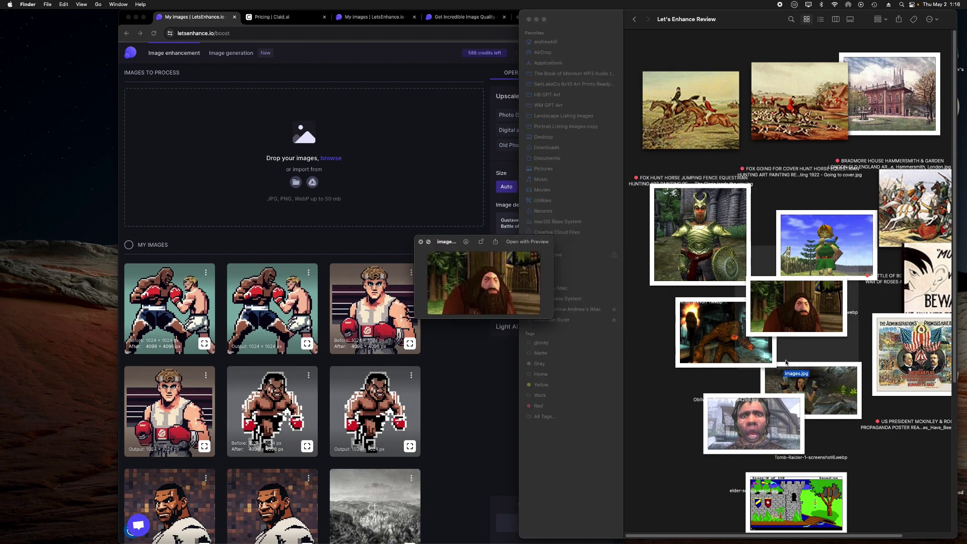
pyautogui.press('space')
# - Add the fox hunt image of horses jumping a fence to the Let's Enhance images to process
pyautogui.scroll(-3, 783, 378)
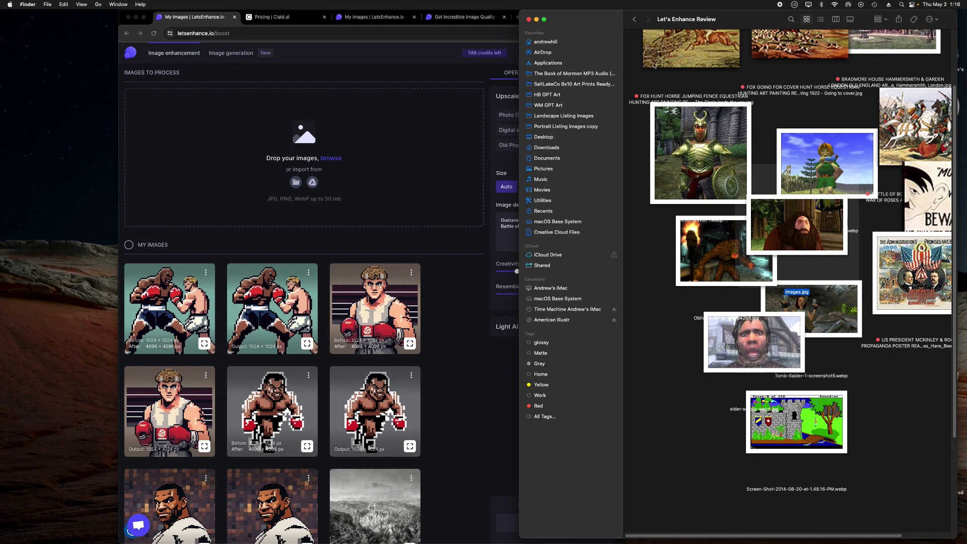
pyautogui.scroll(2, 739, 127)
pyautogui.click(701, 130)
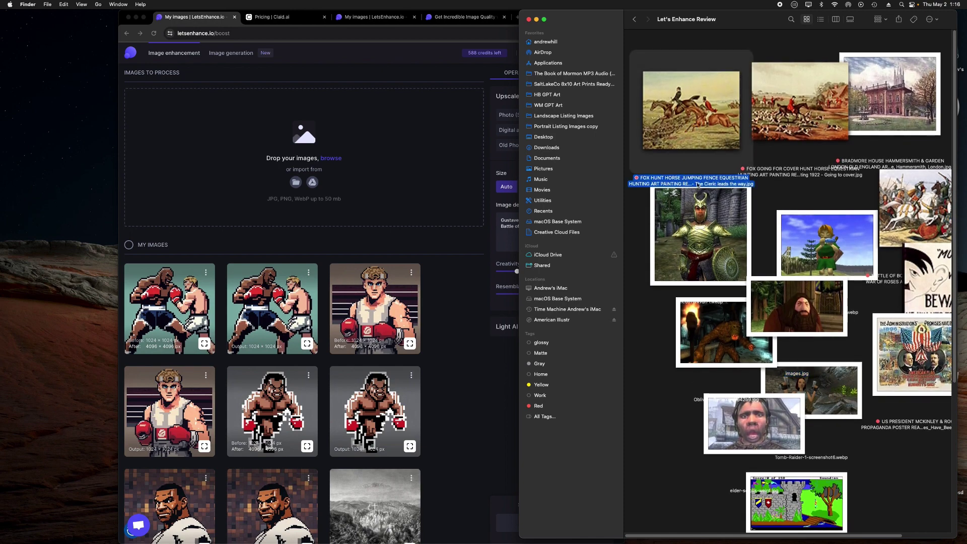
pyautogui.moveTo(669, 106); pyautogui.dragTo(346, 141)
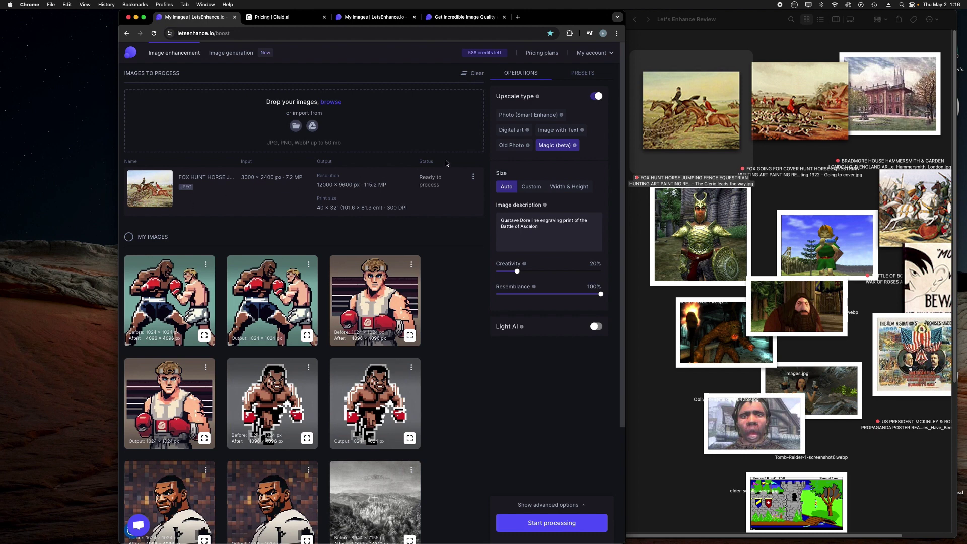
# - Set the upscale type to Digital art for the fox hunt image and start processing it
pyautogui.click(520, 119)
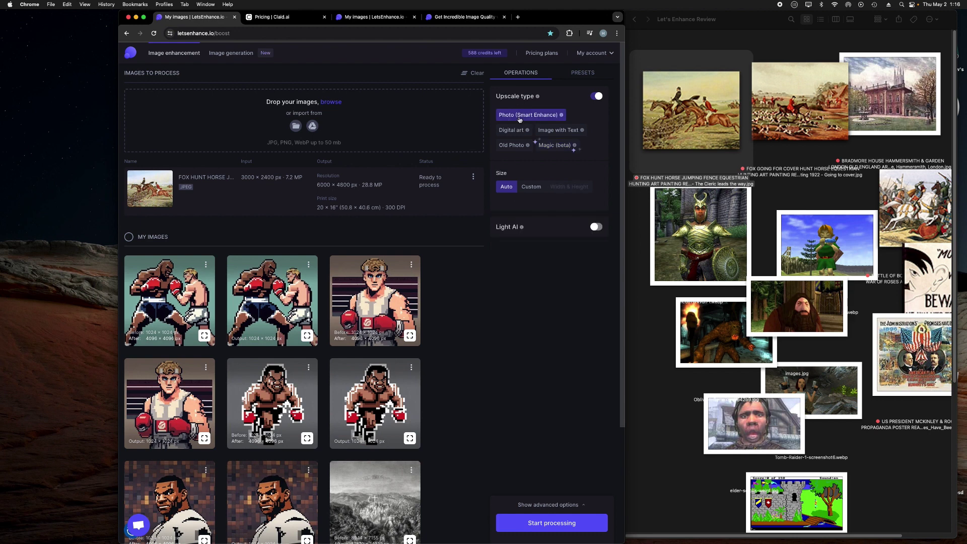
pyautogui.click(514, 130)
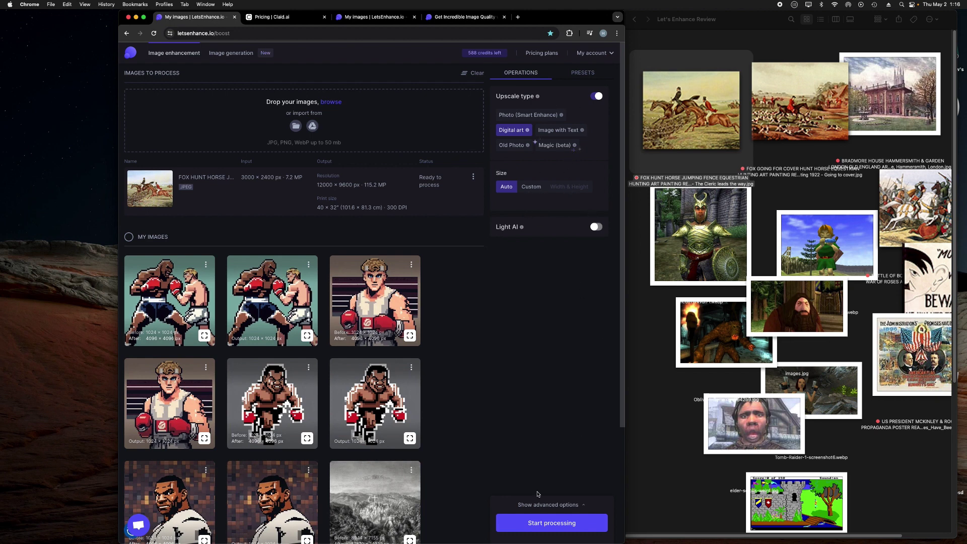
pyautogui.click(555, 524)
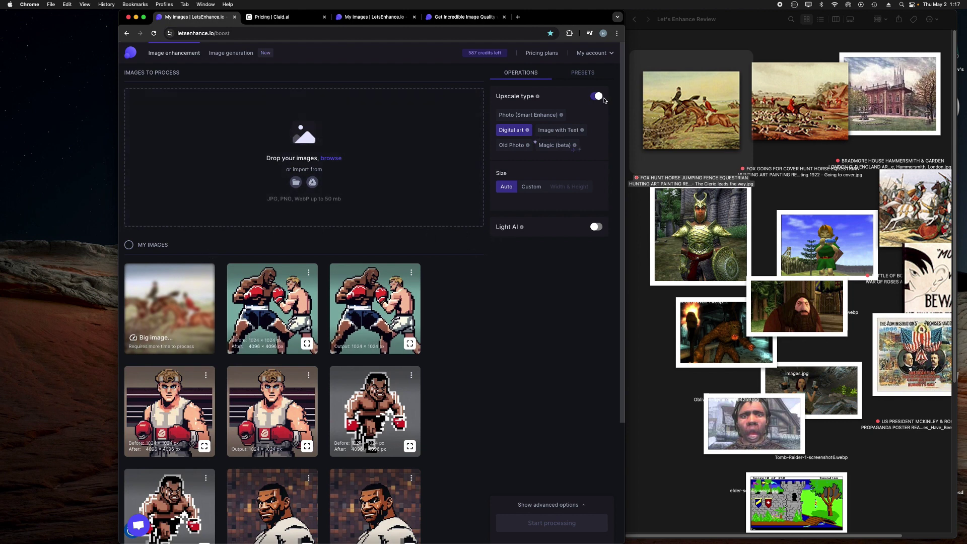
# - Add the golden-armoured warrior image from the review folder to the images to process
pyautogui.hscroll(2, 920, 343)
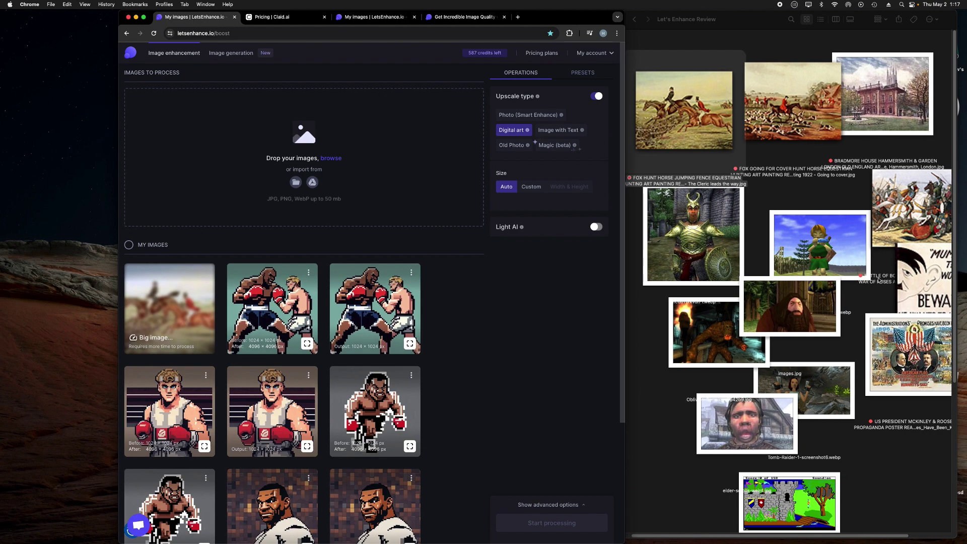
pyautogui.hscroll(-1, 879, 280)
pyautogui.hscroll(2, 818, 427)
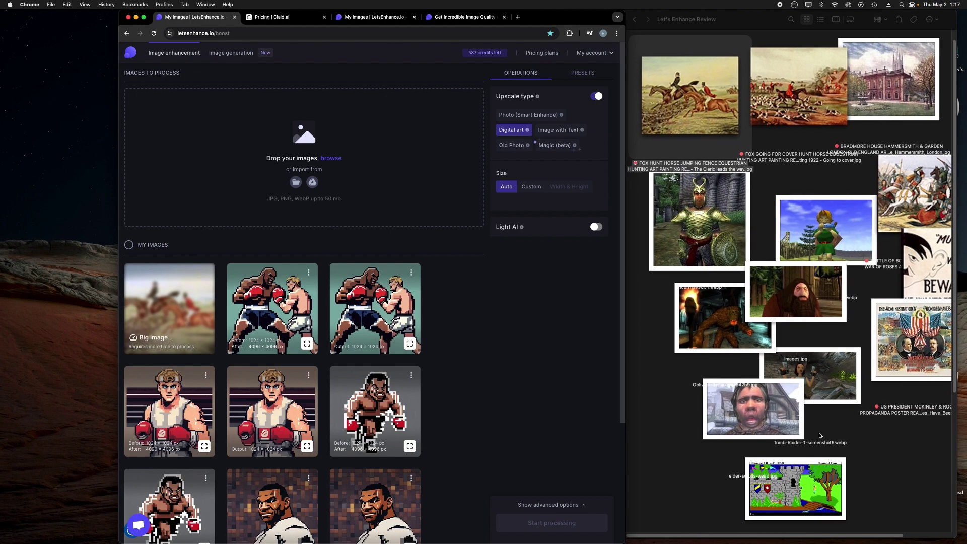
pyautogui.moveTo(815, 249); pyautogui.dragTo(368, 160)
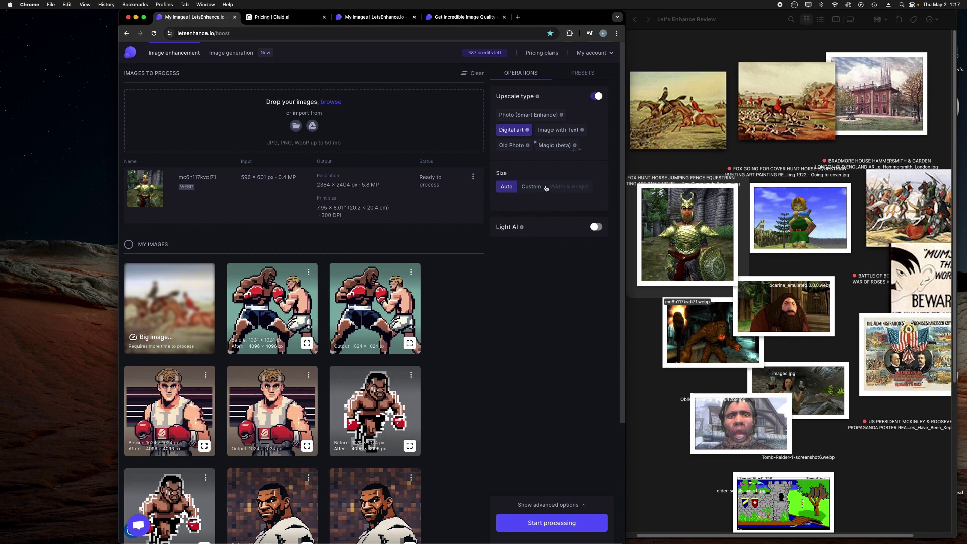
# - Process the warrior with Magic (beta), the description "Warrior in Armor", creativity 100% and resemblance 0%
pyautogui.click(551, 147)
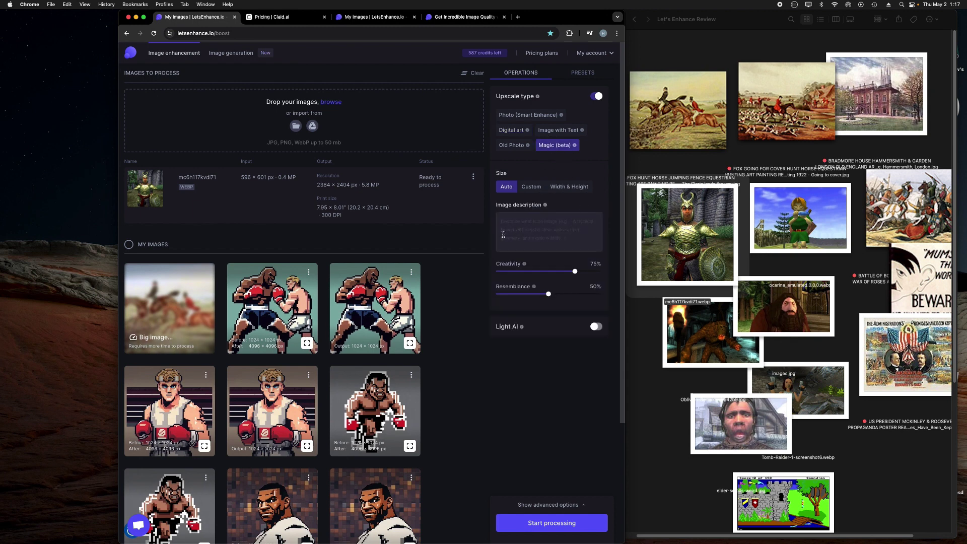
pyautogui.click(529, 225)
pyautogui.write('Warrior in Armor')
pyautogui.moveTo(574, 272); pyautogui.dragTo(629, 272)
pyautogui.moveTo(549, 293); pyautogui.dragTo(488, 293)
pyautogui.click(552, 522)
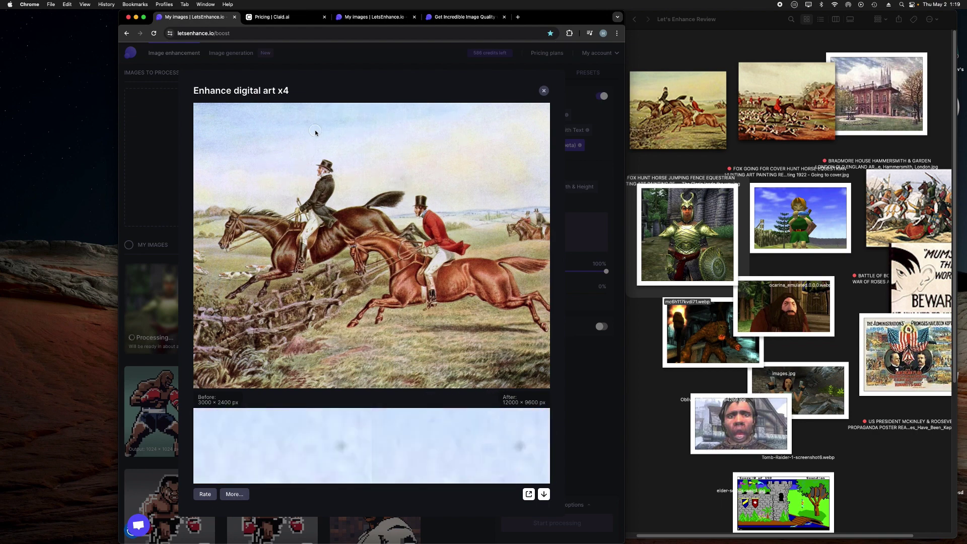
# - Highlight the x4 factor in the fox hunt comparison, close it, and add the fence-jumping fox hunt image for processing again
pyautogui.doubleClick(280, 91)
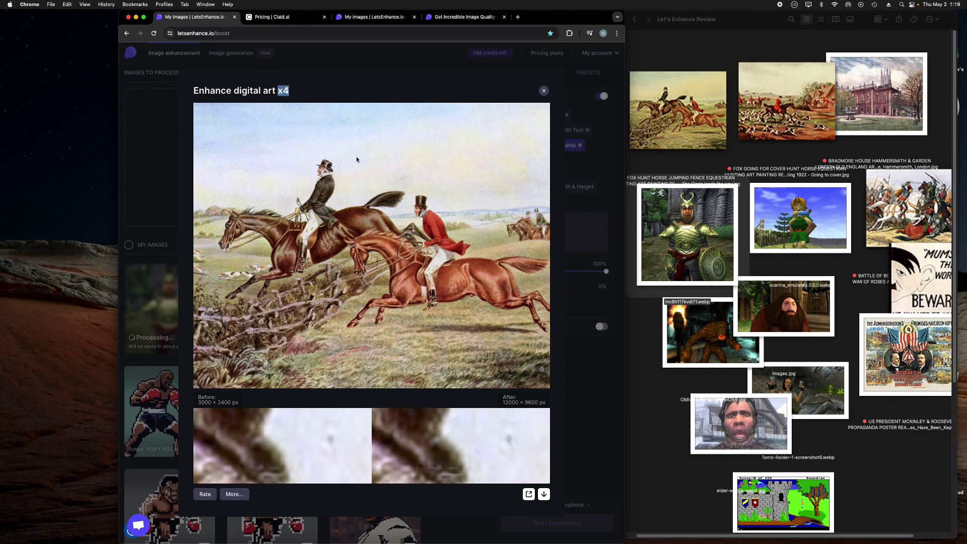
pyautogui.click(543, 91)
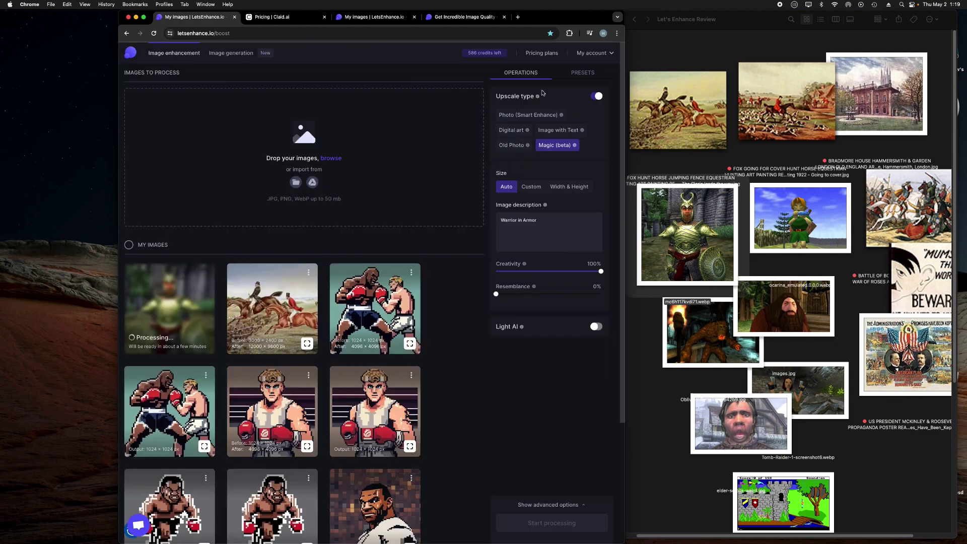
pyautogui.click(689, 126)
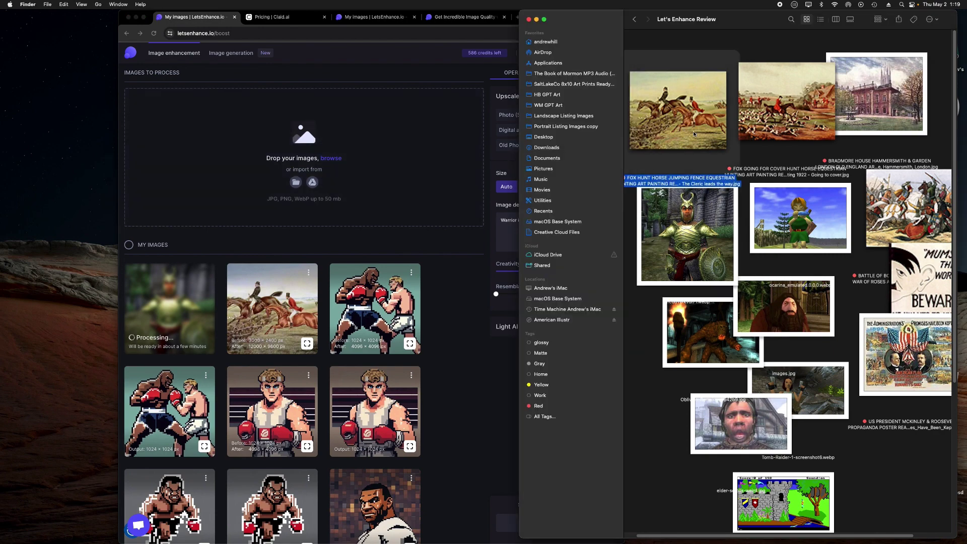
pyautogui.moveTo(705, 110); pyautogui.dragTo(345, 153)
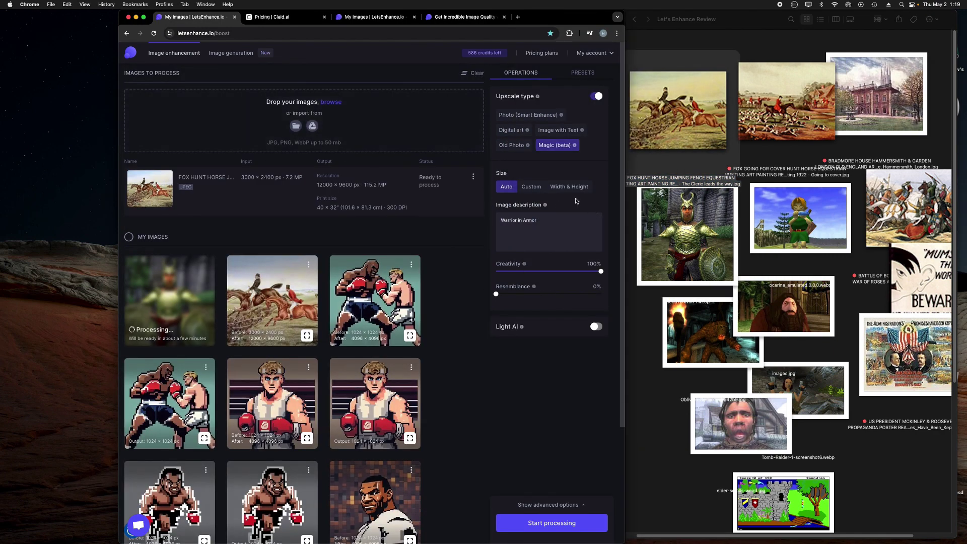
# - Try the Digital art and Old Photo upscale types and the Custom size, and settle on Photo (Smart Enhance) with Auto size
pyautogui.click(512, 133)
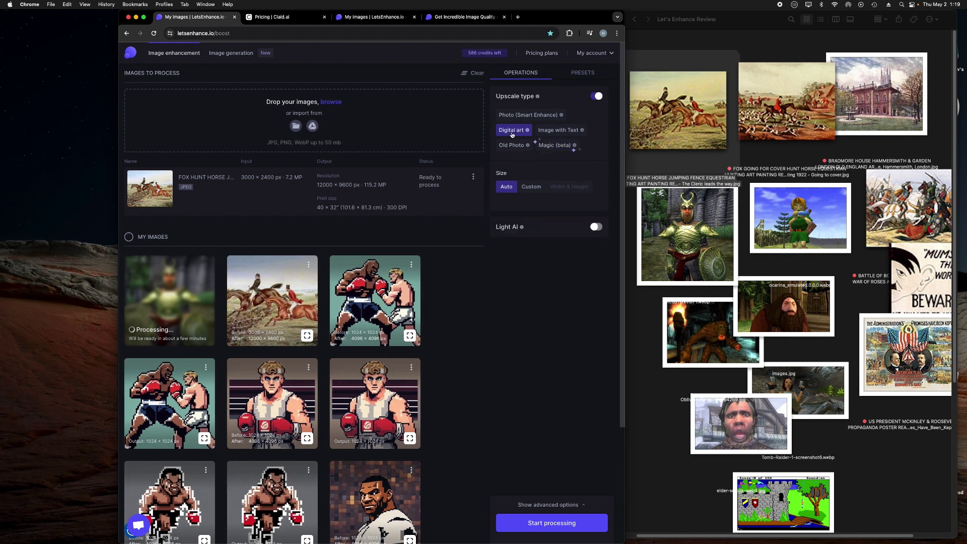
pyautogui.click(529, 187)
pyautogui.click(508, 187)
pyautogui.click(512, 145)
pyautogui.click(513, 131)
pyautogui.click(520, 119)
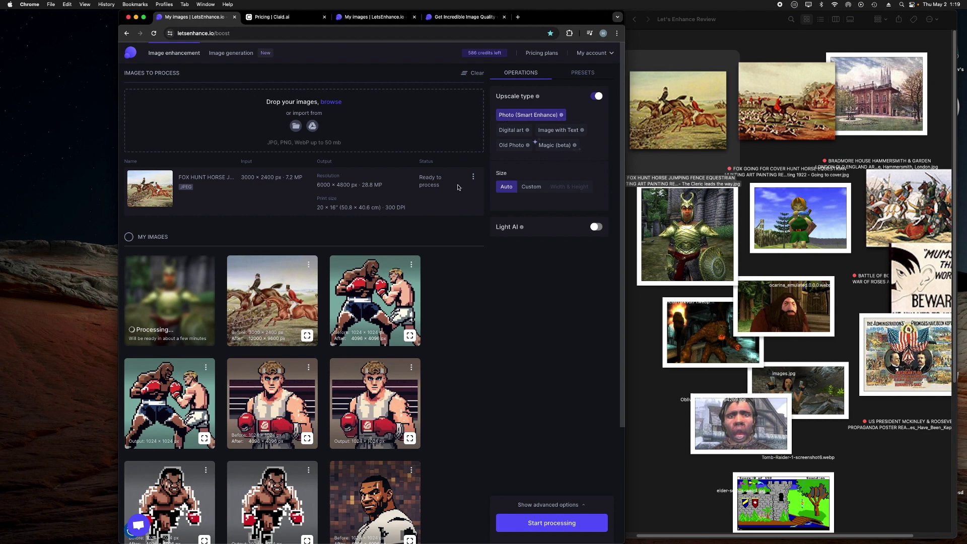
# - Highlight the fox hunt image's output print size and start processing it with Photo (Smart Enhance)
pyautogui.click(473, 178)
pyautogui.moveTo(408, 210); pyautogui.dragTo(315, 208)
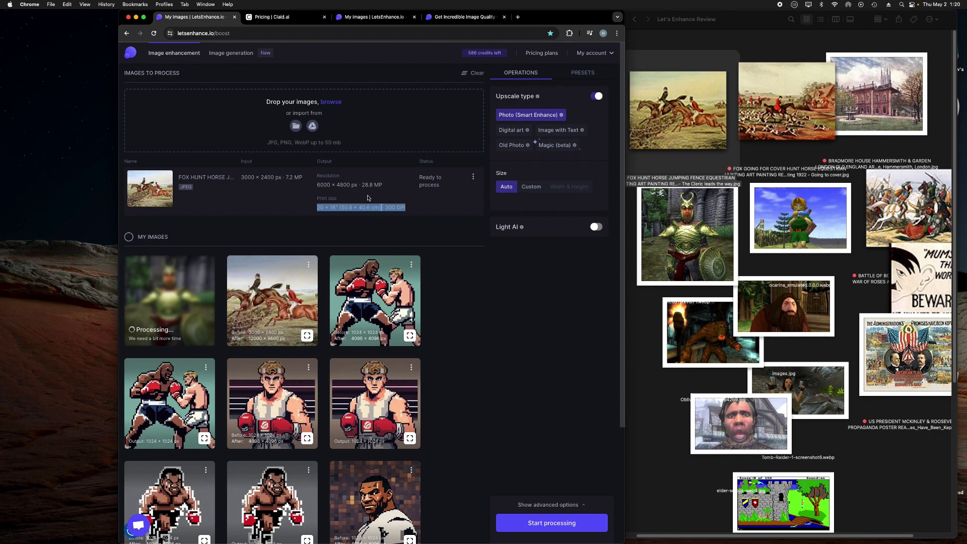
pyautogui.click(580, 522)
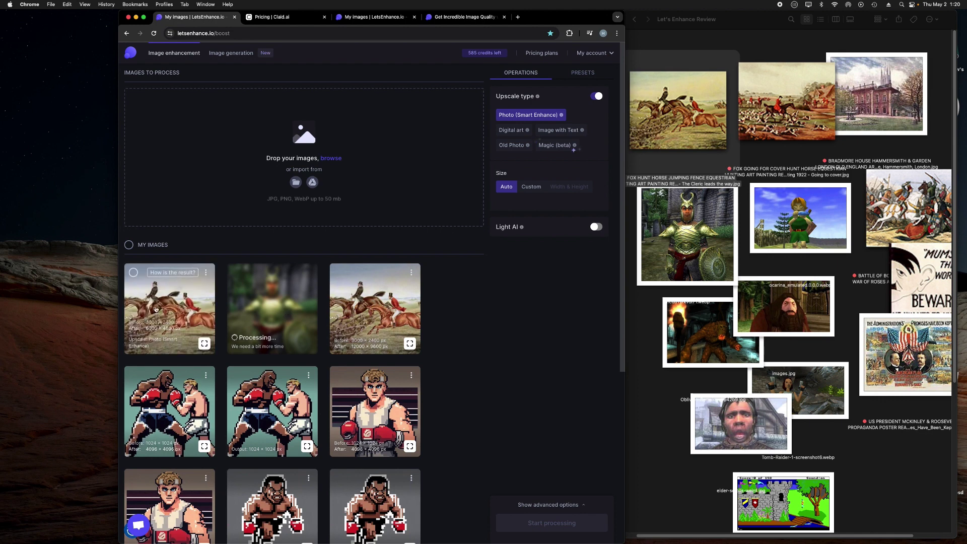
# - Examine the horse and rider details in the fox hunt's x2 before-and-after comparison, and close it
pyautogui.click(178, 307)
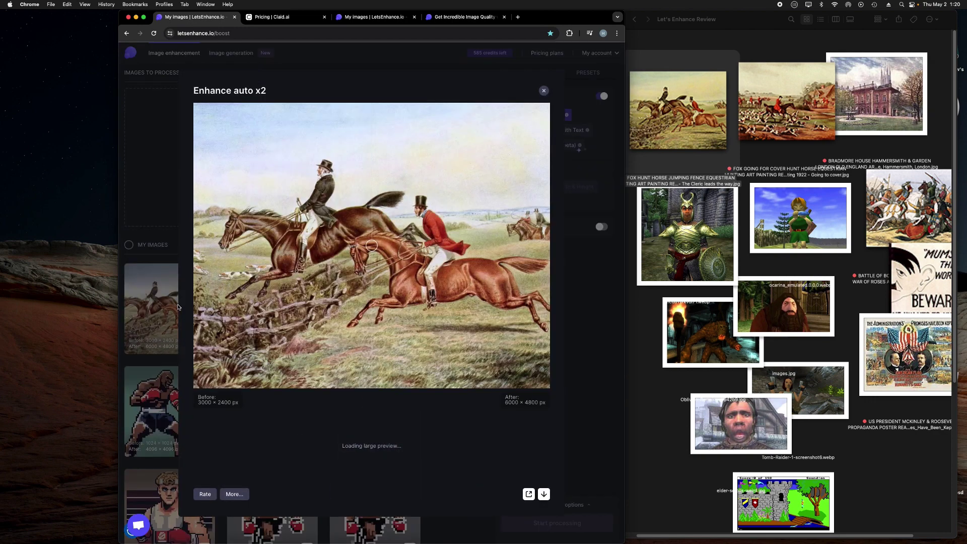
pyautogui.moveTo(335, 241); pyautogui.dragTo(376, 240)
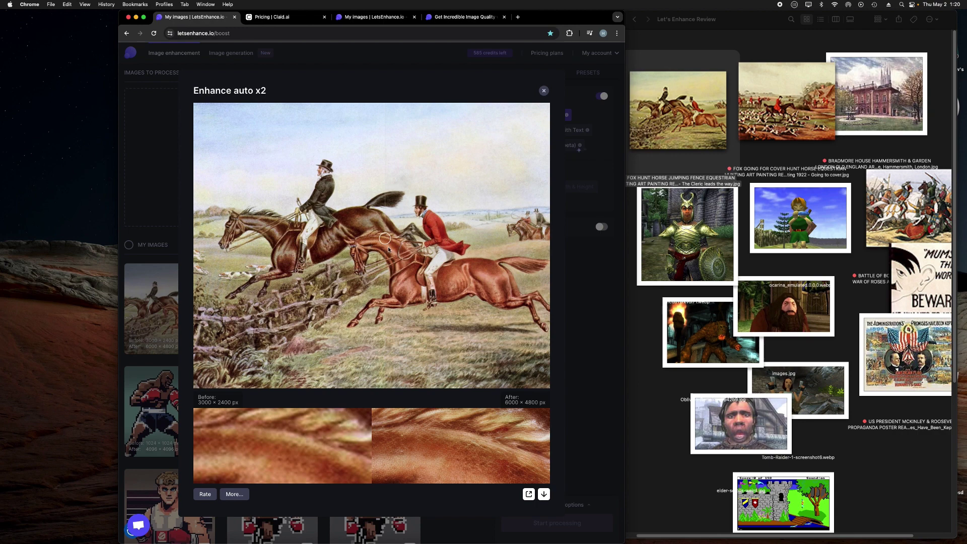
pyautogui.moveTo(388, 249); pyautogui.dragTo(424, 254)
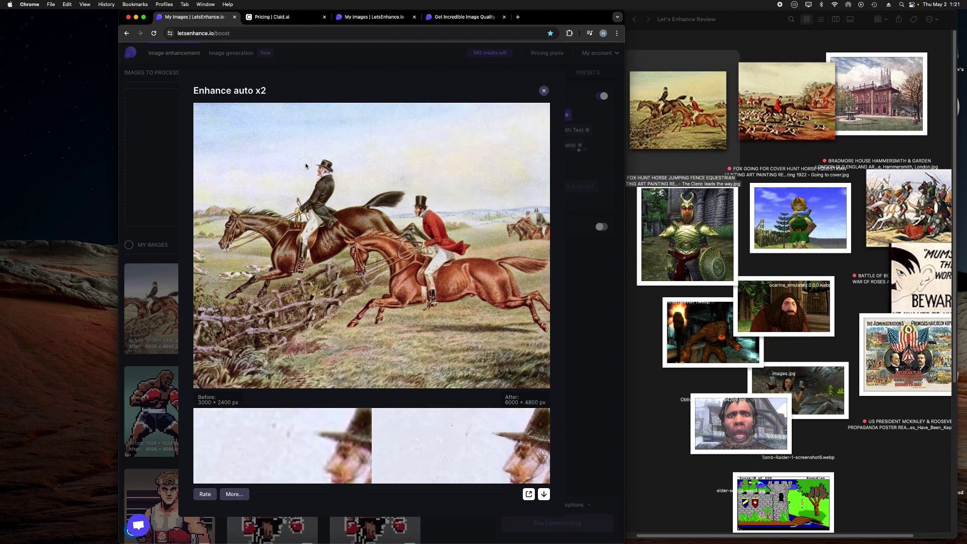
pyautogui.click(543, 90)
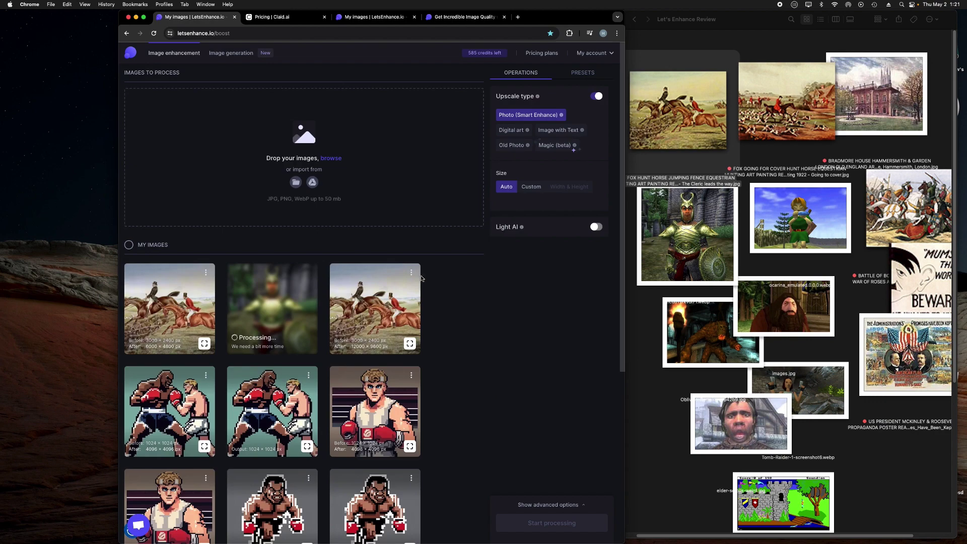
# - Download the Photo (Smart Enhance) result of the fox hunt image
pyautogui.click(205, 272)
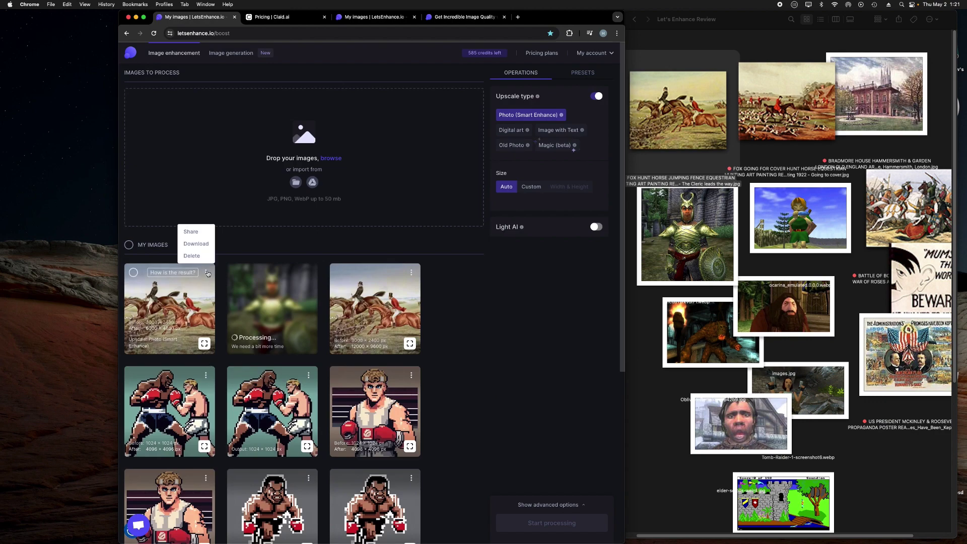
pyautogui.click(199, 244)
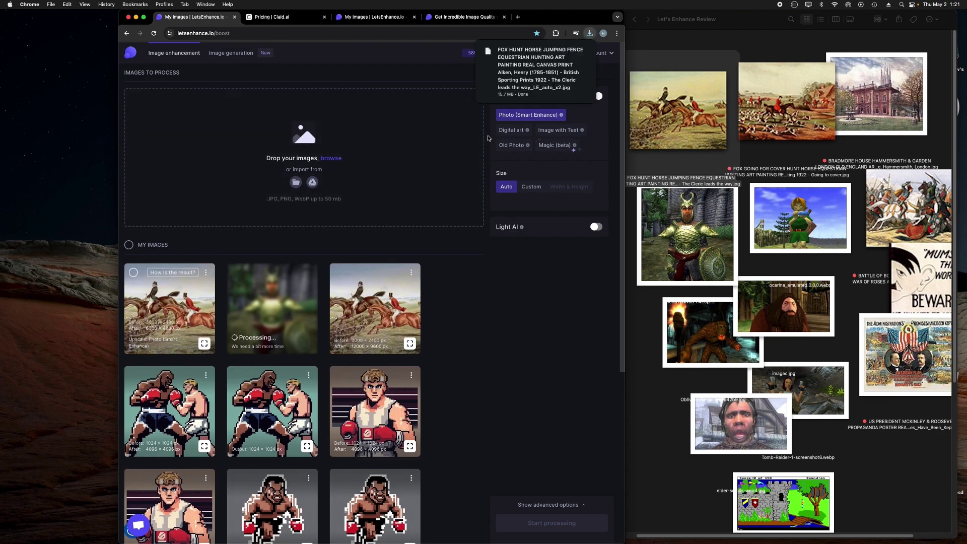
pyautogui.moveTo(502, 98)
# - Process the fence-jumping fox hunt image with Magic (beta), creativity 100%, resemblance 20% and the description "An English Foxhunt with Englishmen on horses"
pyautogui.click(714, 120)
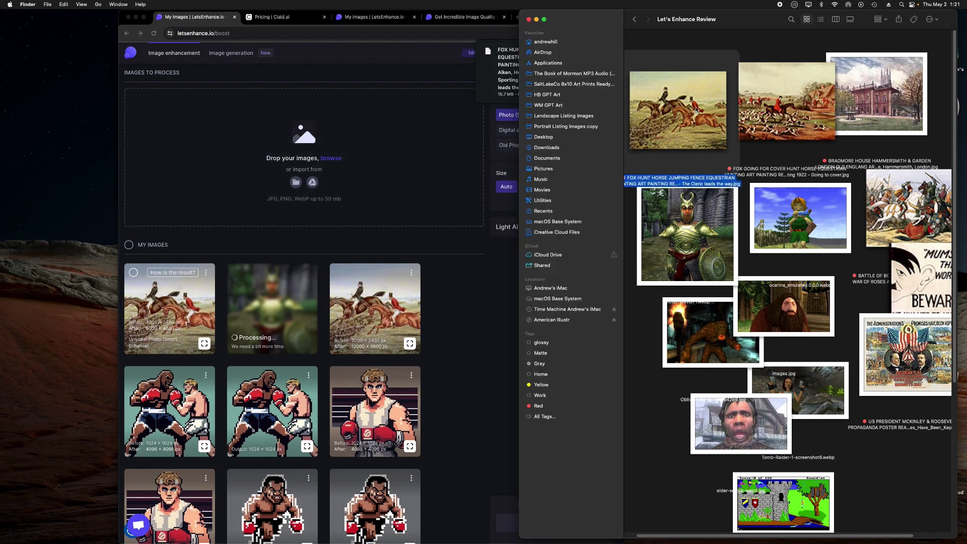
pyautogui.moveTo(697, 109); pyautogui.dragTo(438, 166)
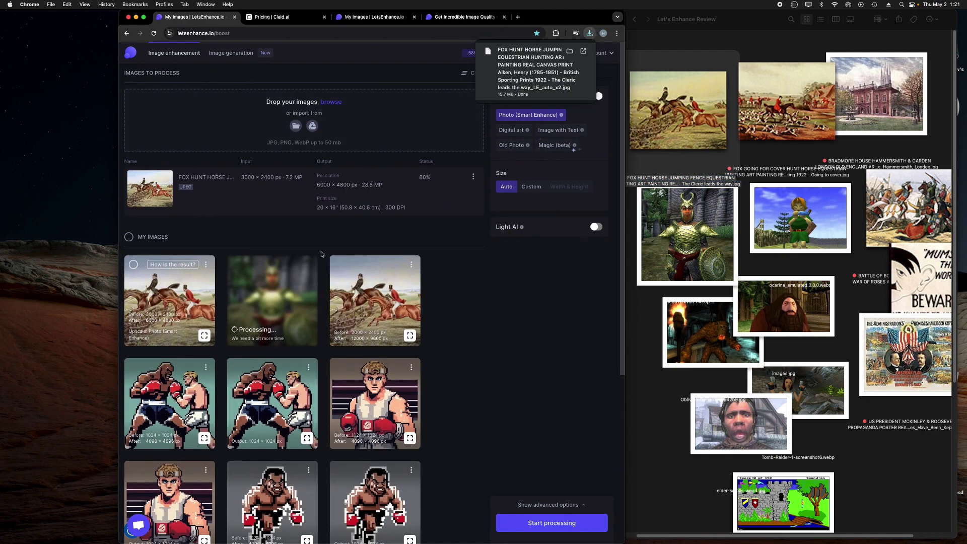
pyautogui.click(546, 146)
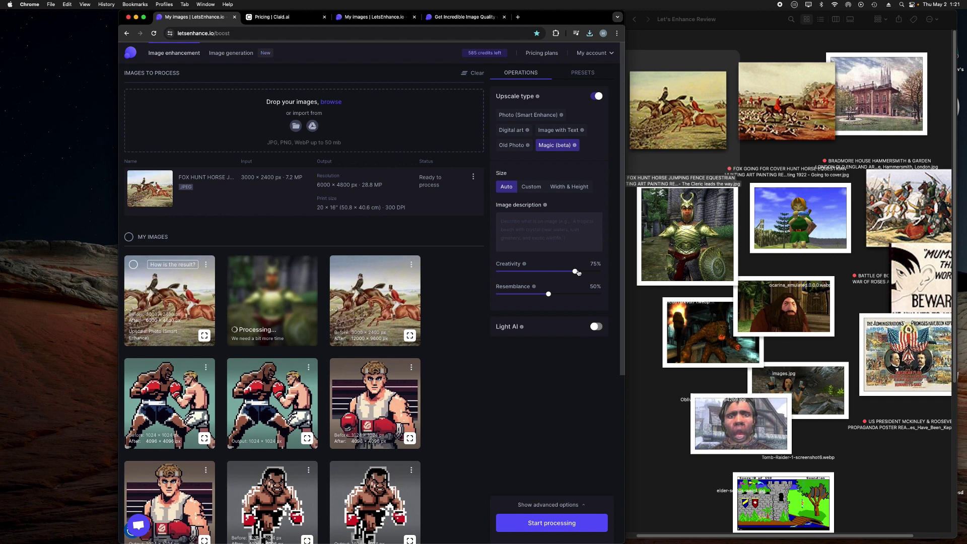
pyautogui.moveTo(575, 272); pyautogui.dragTo(617, 272)
pyautogui.moveTo(548, 294); pyautogui.dragTo(517, 294)
pyautogui.write('en on horses')
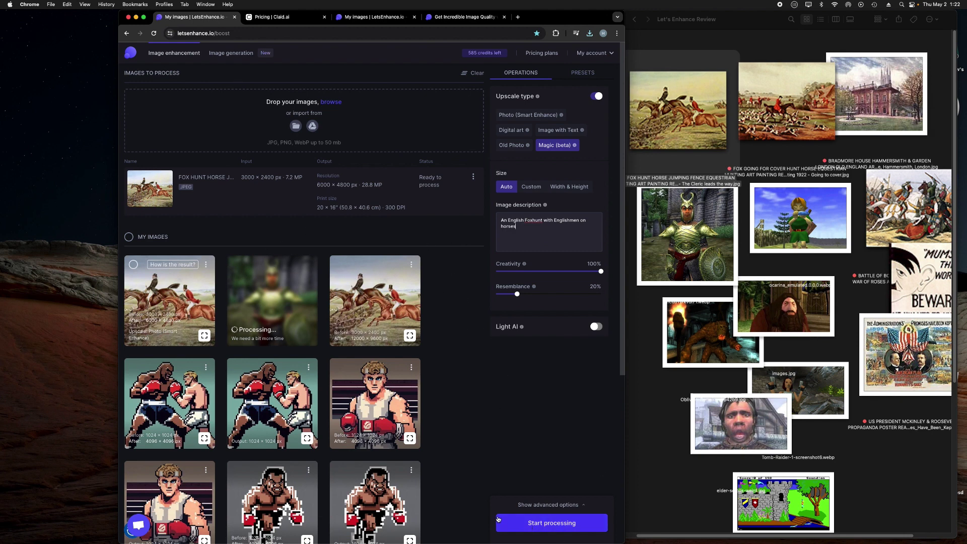
pyautogui.click(556, 527)
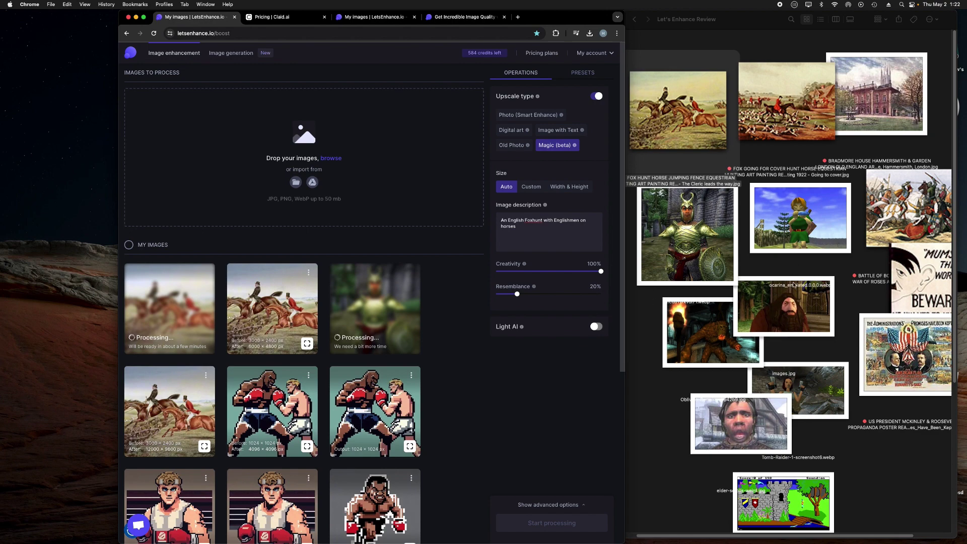
# - Add the ocarina_emulated image and process it with the description "Link from Ocarina of Time" and resemblance 0%
pyautogui.moveTo(826, 233); pyautogui.dragTo(423, 192)
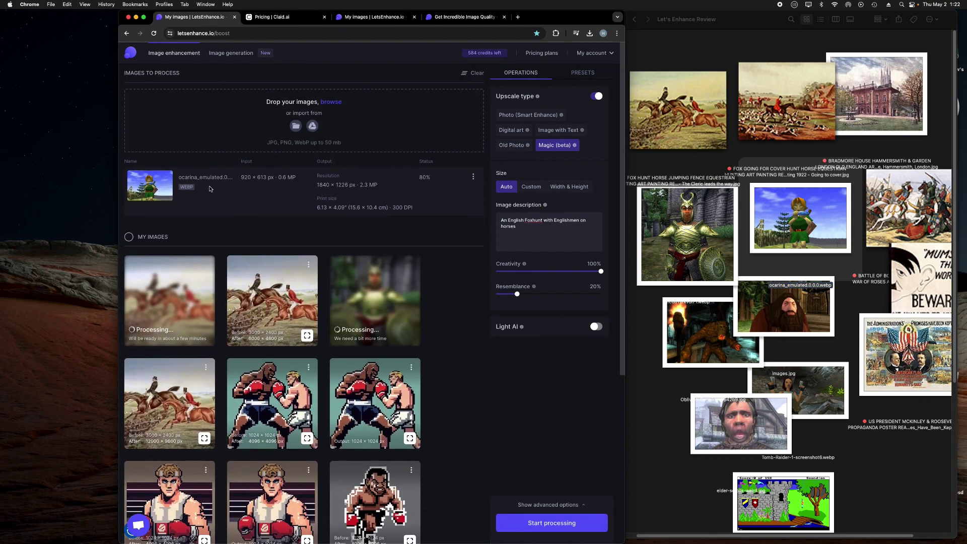
pyautogui.tripleClick(544, 221)
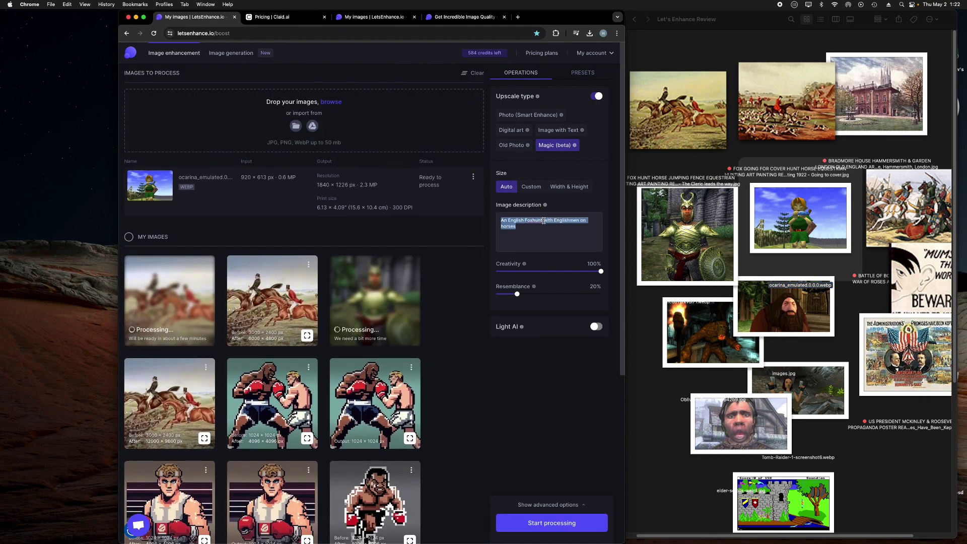
pyautogui.write('Lin')
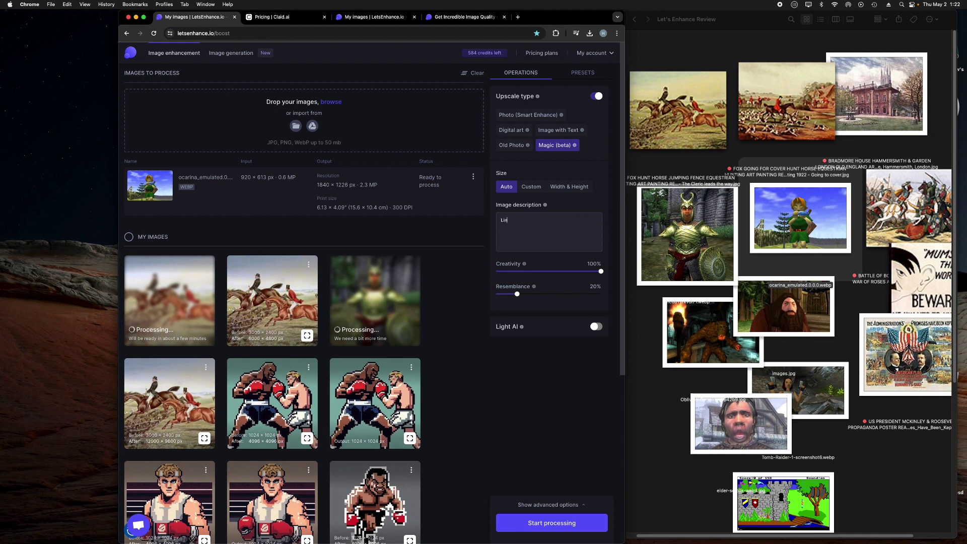
pyautogui.write('k from Ocarina of Time')
pyautogui.press('BackSpace')
pyautogui.moveTo(517, 294); pyautogui.dragTo(452, 295)
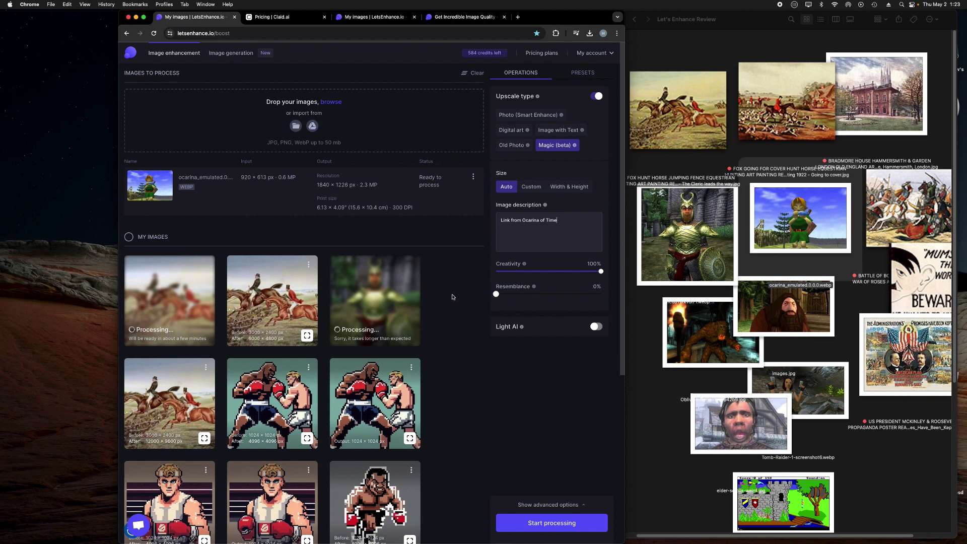
pyautogui.click(539, 523)
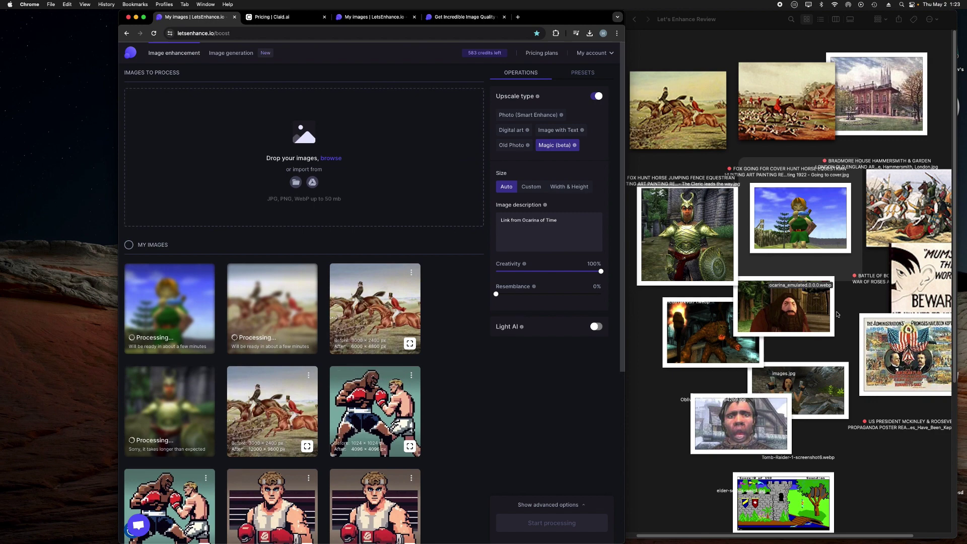
# - Process the bearded character in images.jpg and the Tomb Raider screenshot with Magic (beta), describing the screenshot as "Tomb Raider Laura Croft"
pyautogui.moveTo(803, 318); pyautogui.dragTo(341, 190)
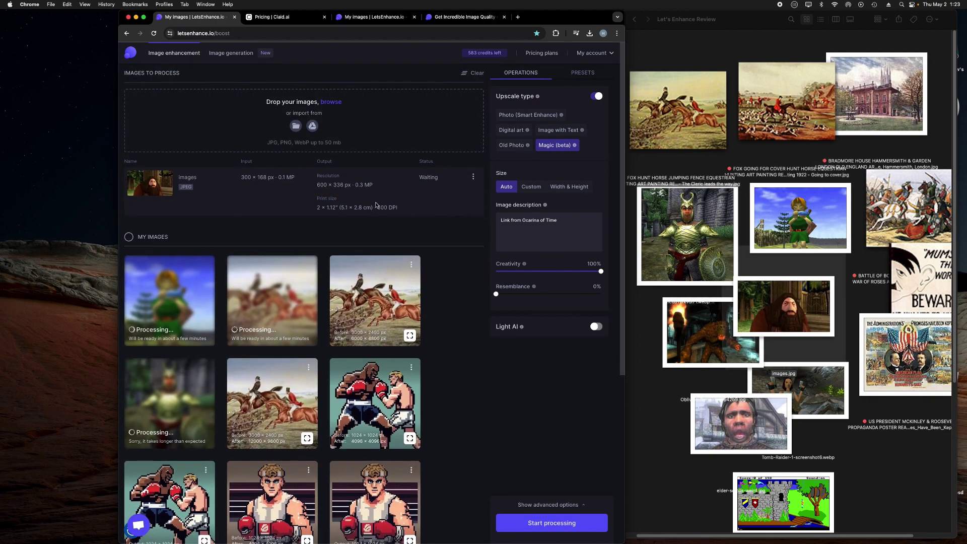
pyautogui.press('super+a')
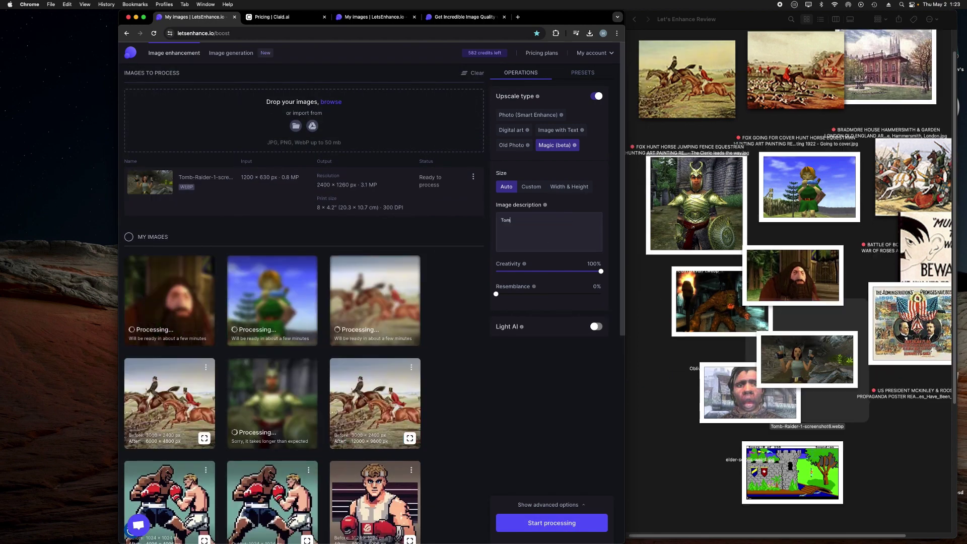
pyautogui.write('b Raider')
pyautogui.click(551, 523)
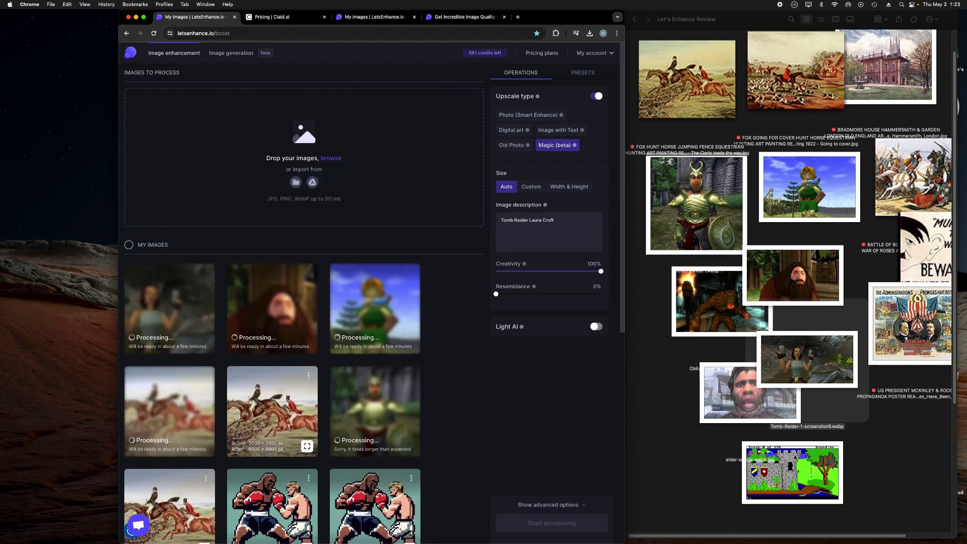
# - Add the castle screenshot (Screen-Shot-2014) and process it with the description "Scene from retro PC game Kings Quest"
pyautogui.moveTo(801, 479); pyautogui.dragTo(420, 189)
pyautogui.tripleClick(554, 220)
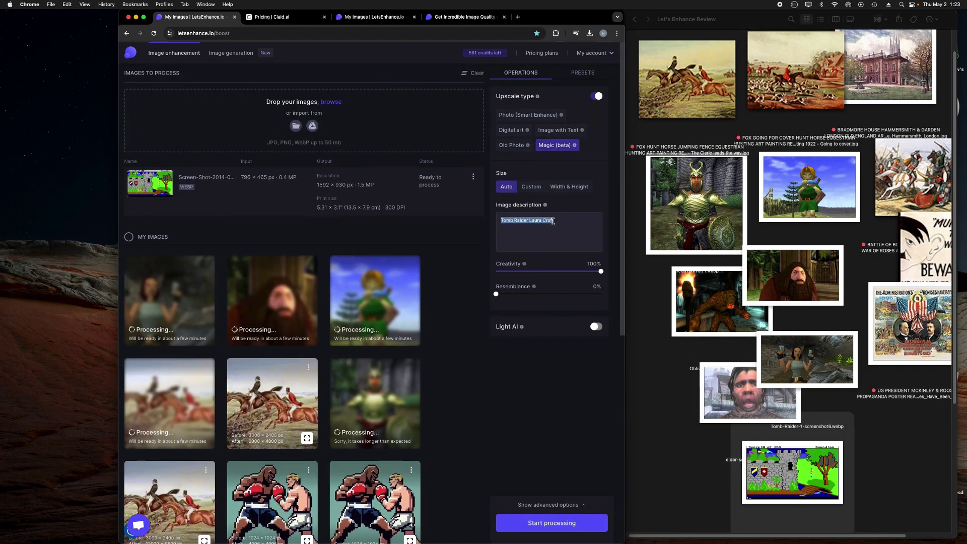
pyautogui.write('Scebe')
pyautogui.write('f')
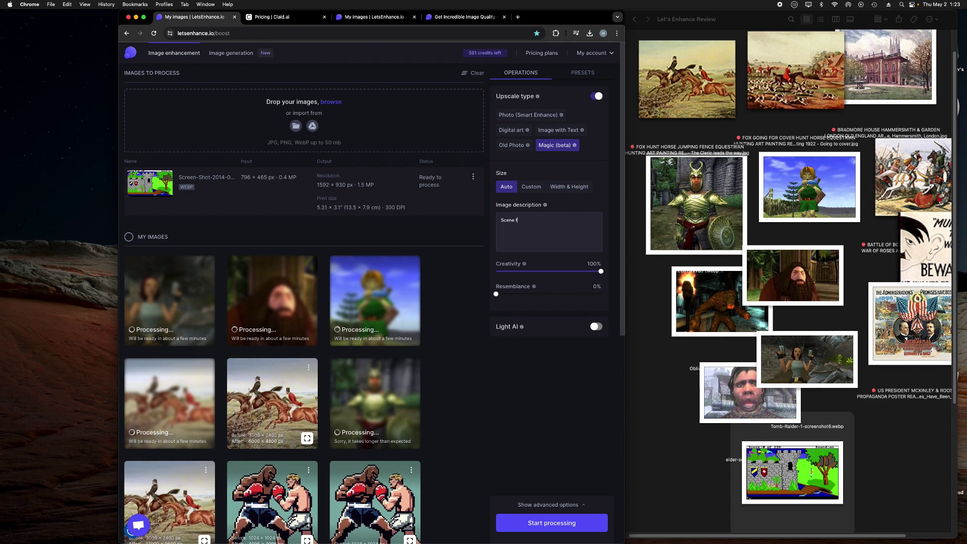
pyautogui.write('rom')
pyautogui.write('retro PC game Kings Quest')
# - Add the elder-scrolls-weird image and process it with Magic (beta), using the description "Halfwit from Elder Scrolls"
pyautogui.moveTo(751, 393); pyautogui.dragTo(332, 171)
pyautogui.tripleClick(553, 224)
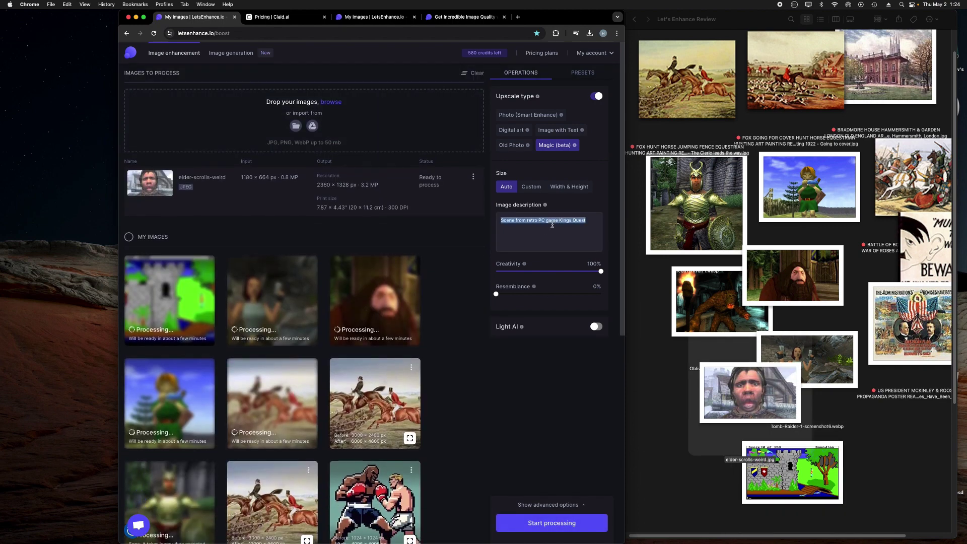
pyautogui.write('Halfwit from')
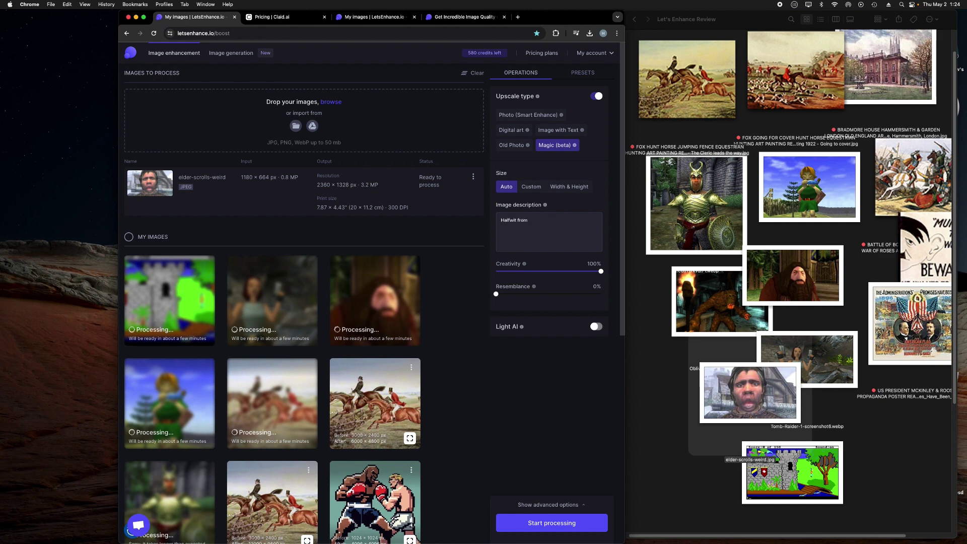
pyautogui.write(' Elder Scrolls')
pyautogui.click(552, 523)
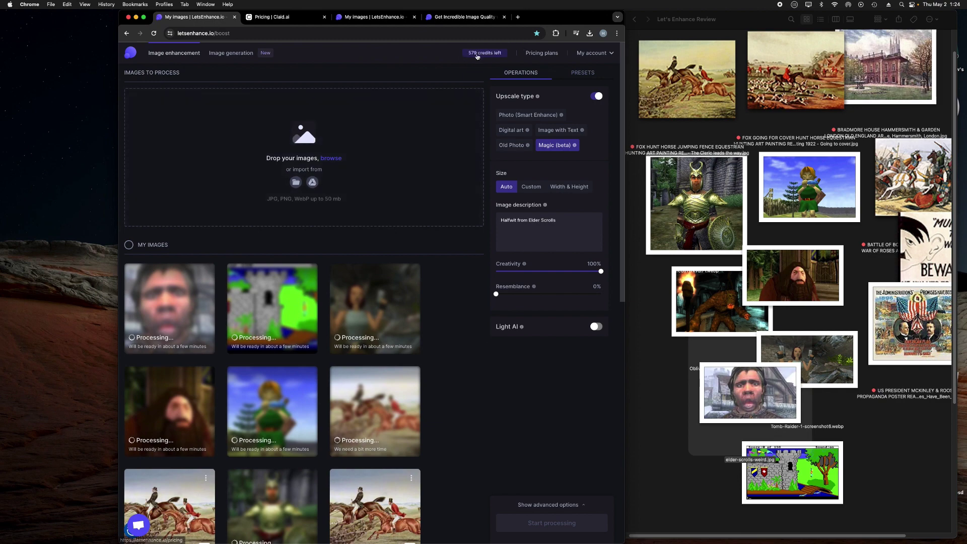
# - Load the blond boxer set from the image generation history and preview its first result, turning on the x4 upscale
pyautogui.click(230, 52)
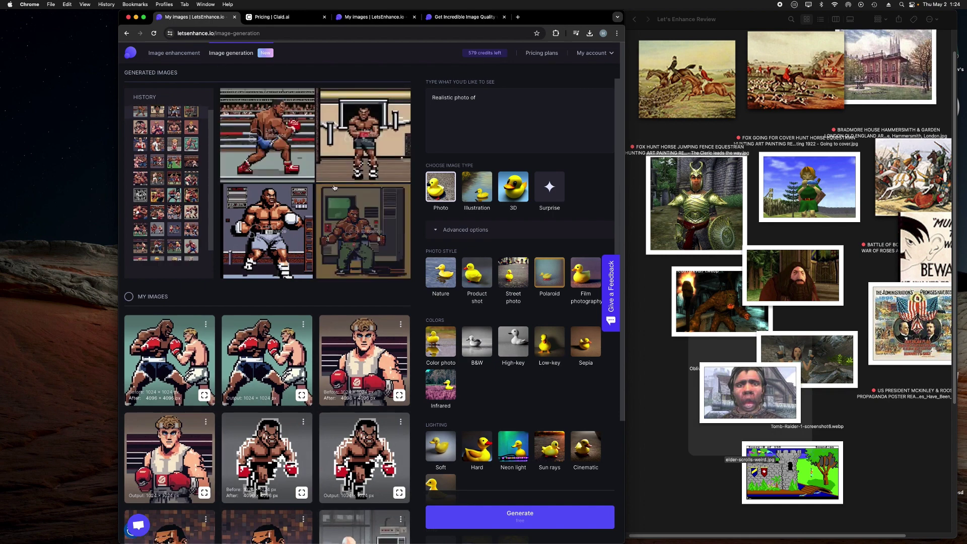
pyautogui.scroll(-4, 302, 201)
pyautogui.scroll(4, 309, 233)
pyautogui.scroll(-1, 309, 232)
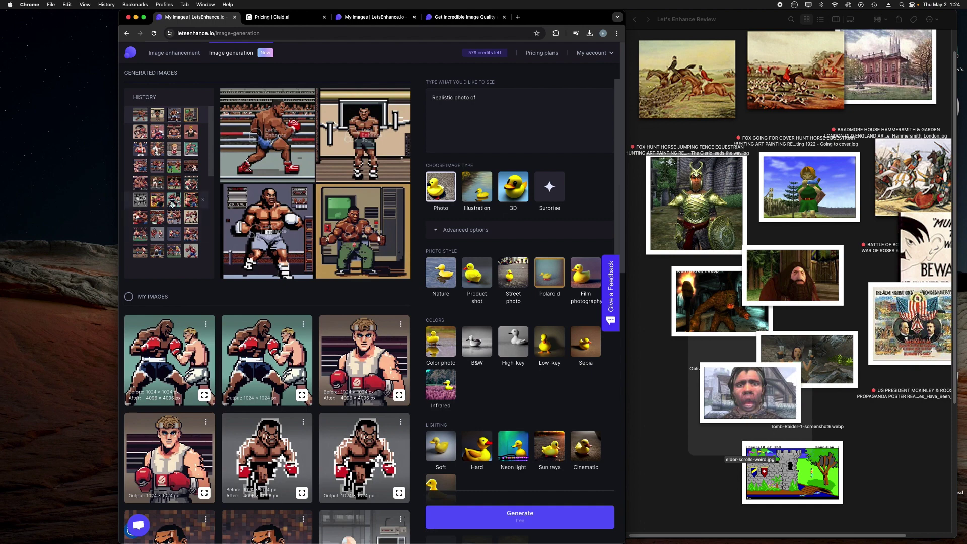
pyautogui.click(174, 148)
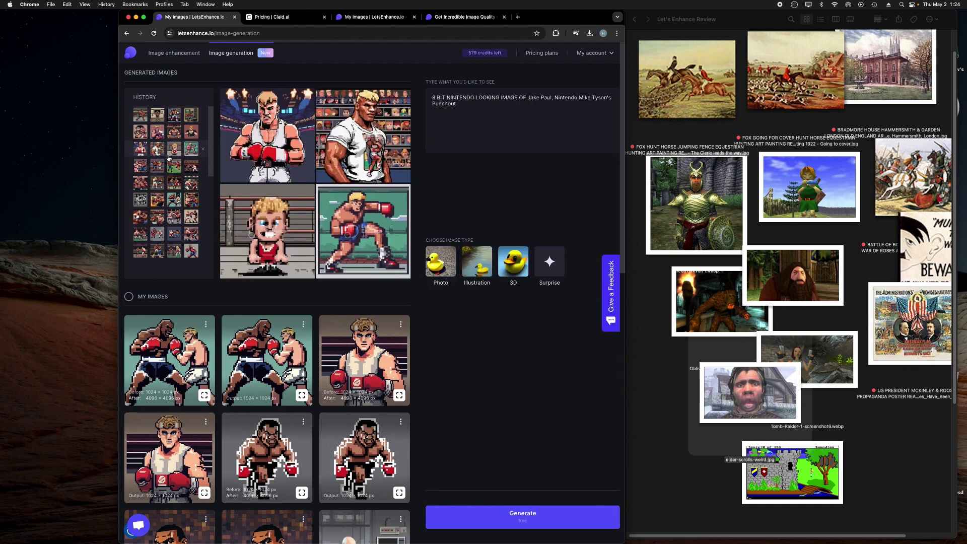
pyautogui.click(285, 146)
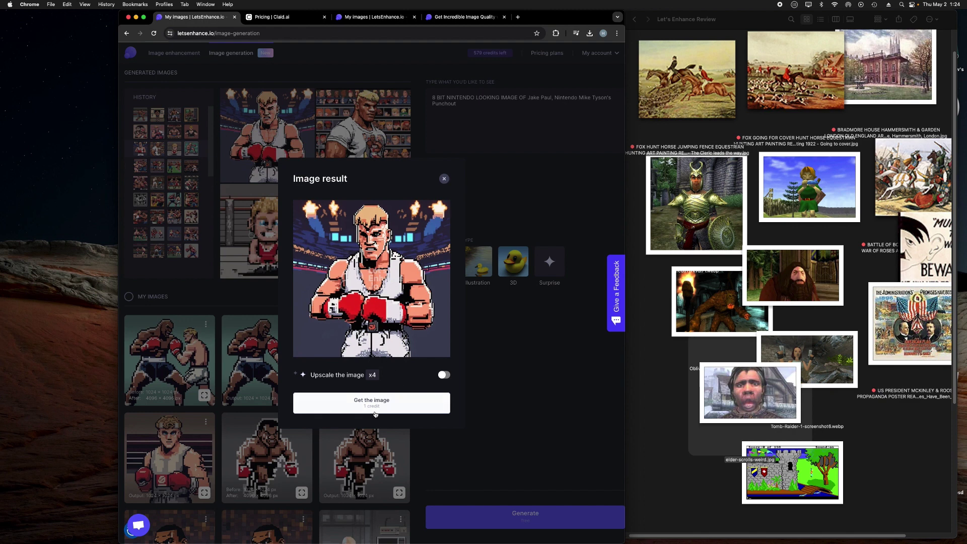
pyautogui.click(443, 375)
pyautogui.click(444, 179)
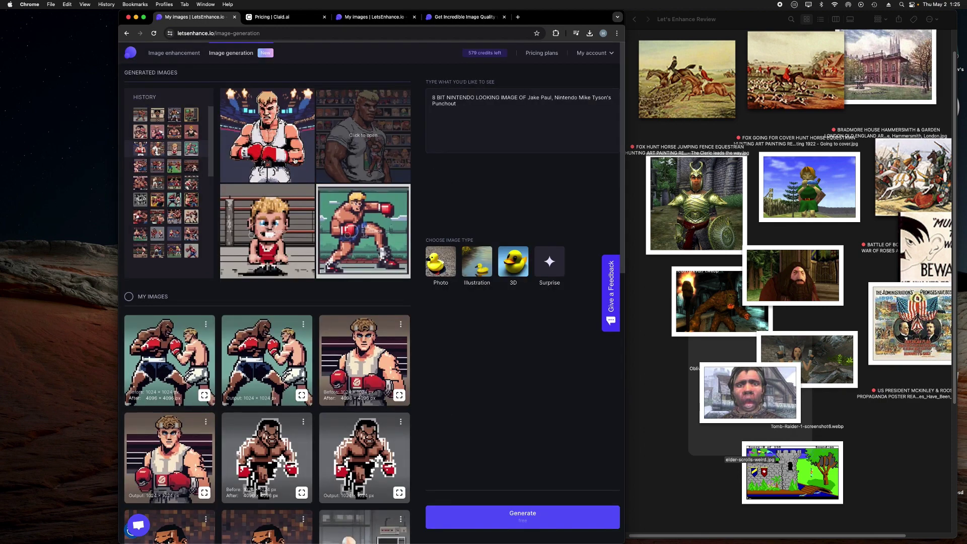
# - Rewrite the prompt as "8 BIT NINTENDO LOOKING IMAGE OF A POLICE OFFICER" and generate the images
pyautogui.click(486, 112)
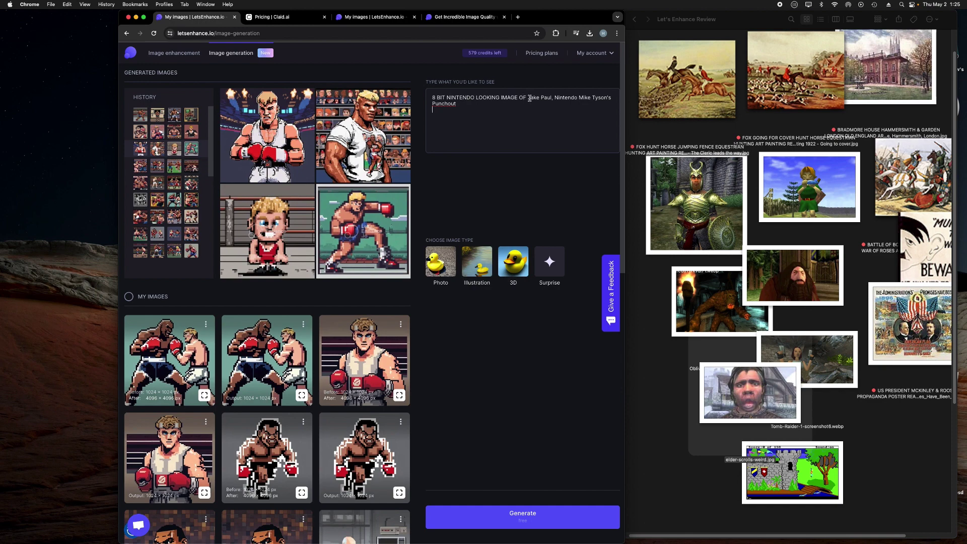
pyautogui.moveTo(530, 98); pyautogui.dragTo(537, 127)
pyautogui.press('BackSpace')
pyautogui.press('XF86AudioRaiseVolume')
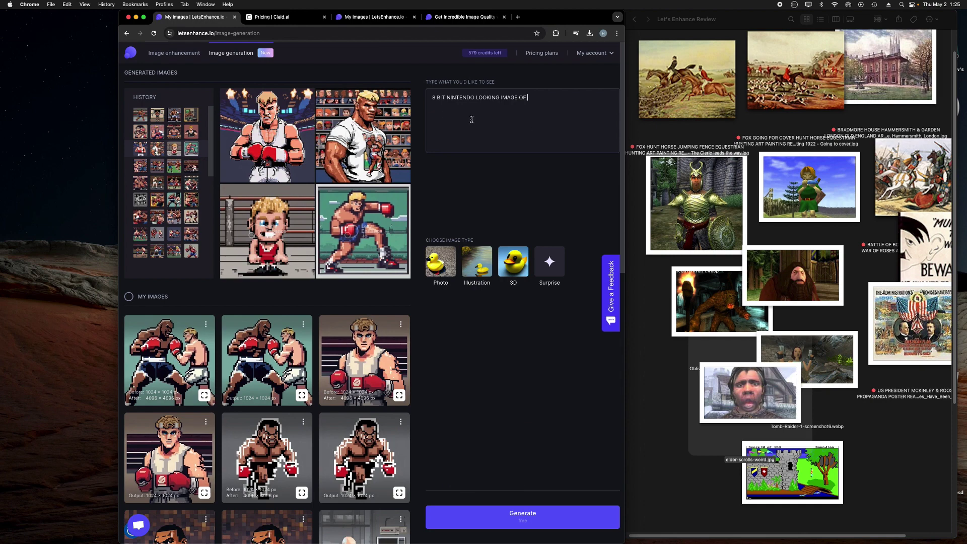
pyautogui.write('PO')
pyautogui.write('LK')
pyautogui.write('ICE OFFICER')
pyautogui.click(563, 521)
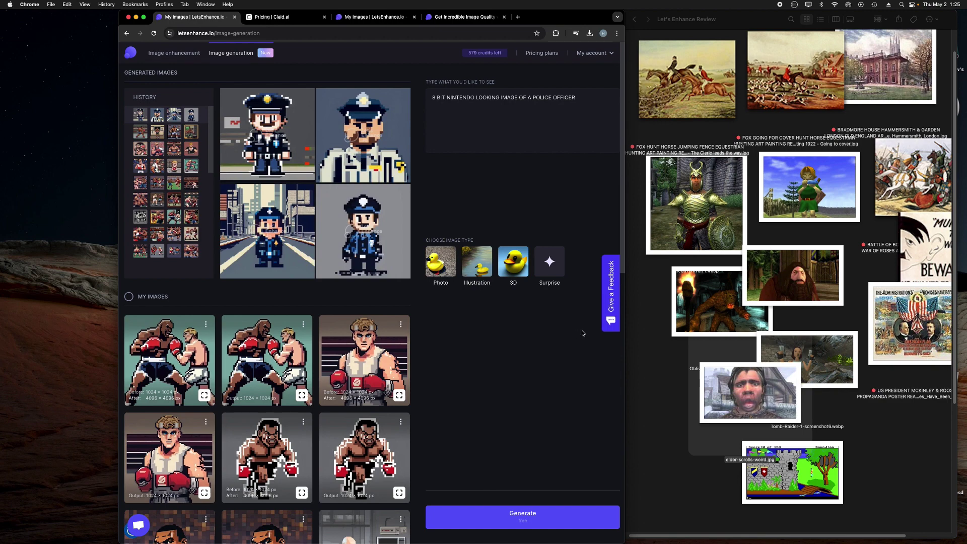
# - Preview the first police officer result and generate another set from the same prompt
pyautogui.moveTo(433, 98); pyautogui.dragTo(597, 96)
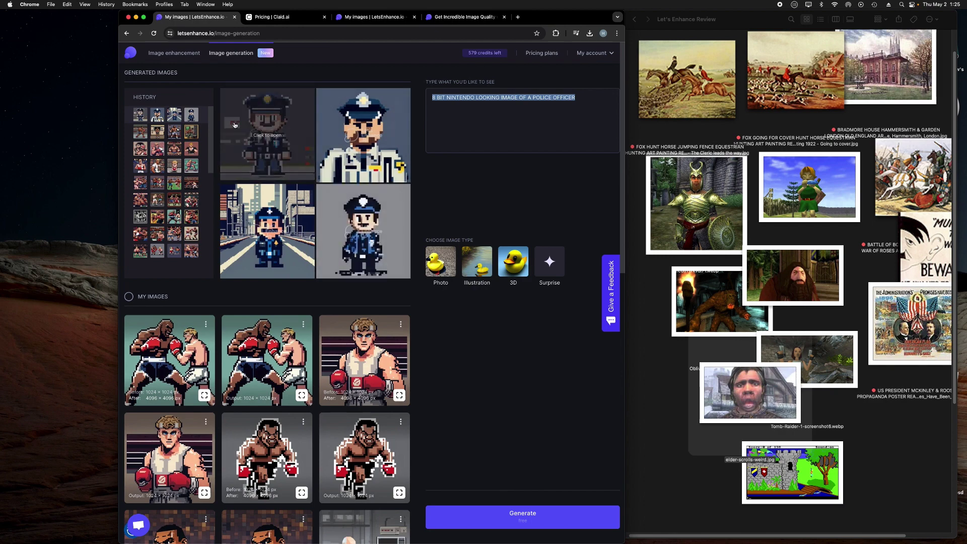
pyautogui.click(281, 159)
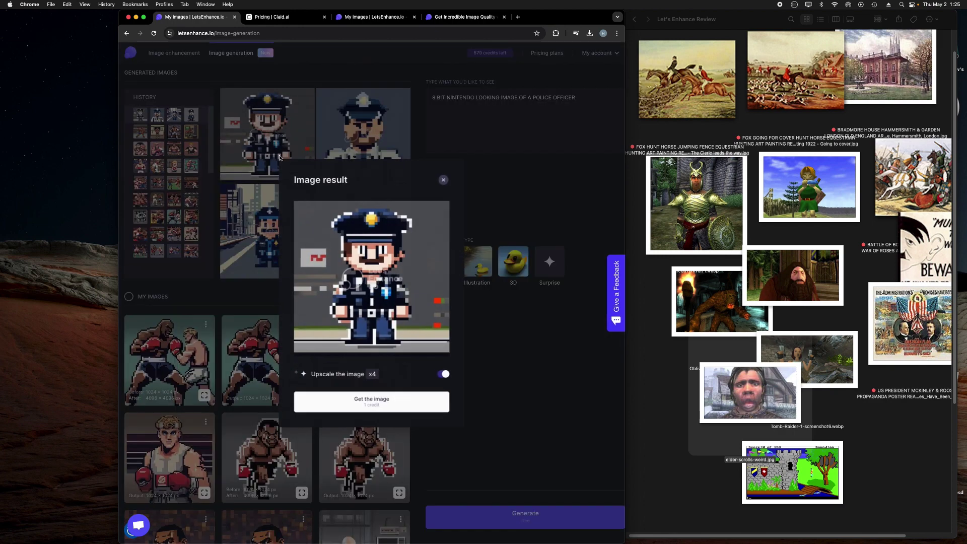
pyautogui.click(444, 179)
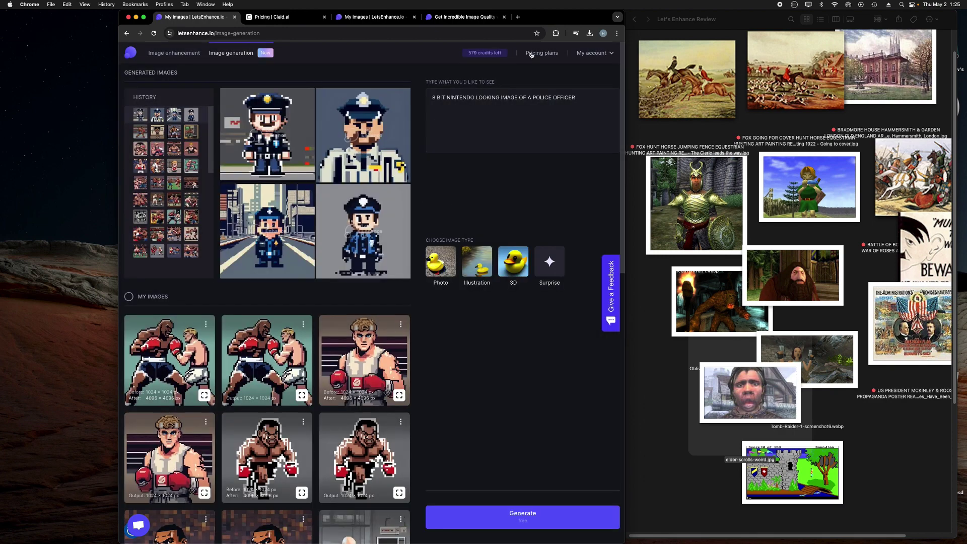
pyautogui.click(536, 522)
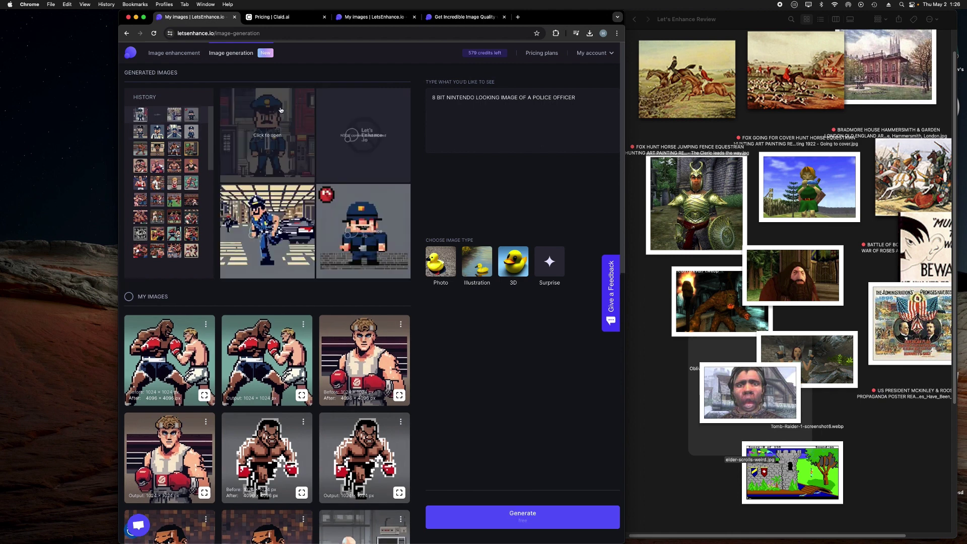
# - Inspect the blank, blocked result in the new police officer set and close its preview
pyautogui.click(378, 143)
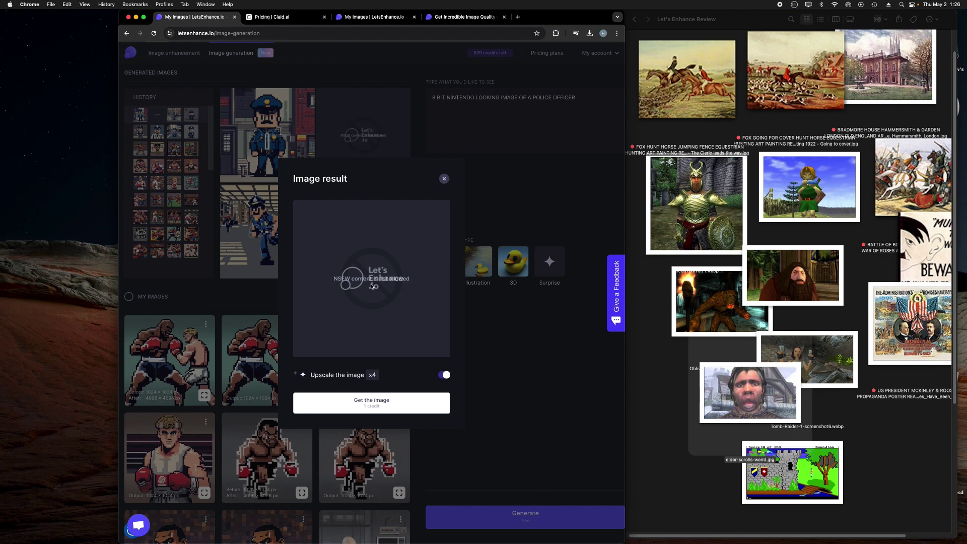
pyautogui.click(449, 180)
pyautogui.click(444, 180)
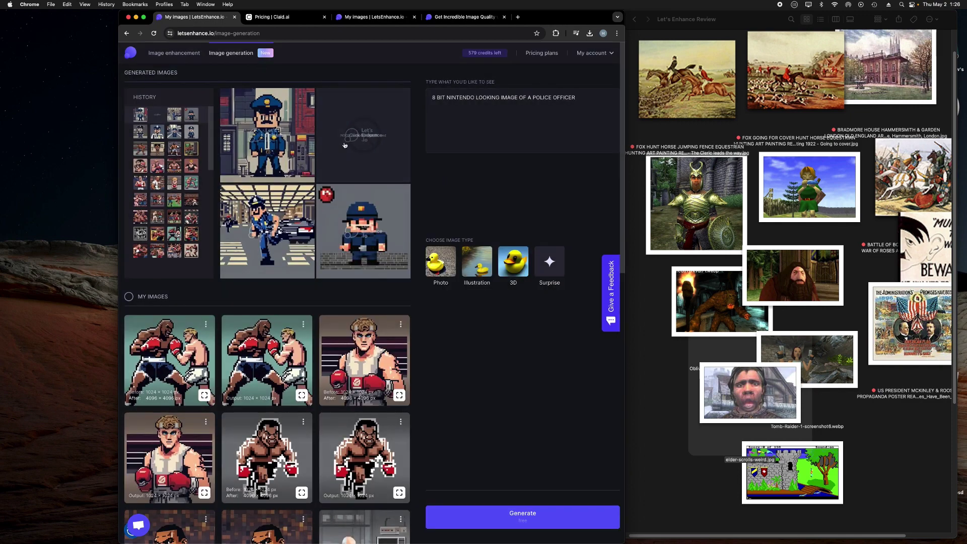
# - Get the image of the police officer standing before the buildings, with the x4 upscale turned off
pyautogui.click(290, 152)
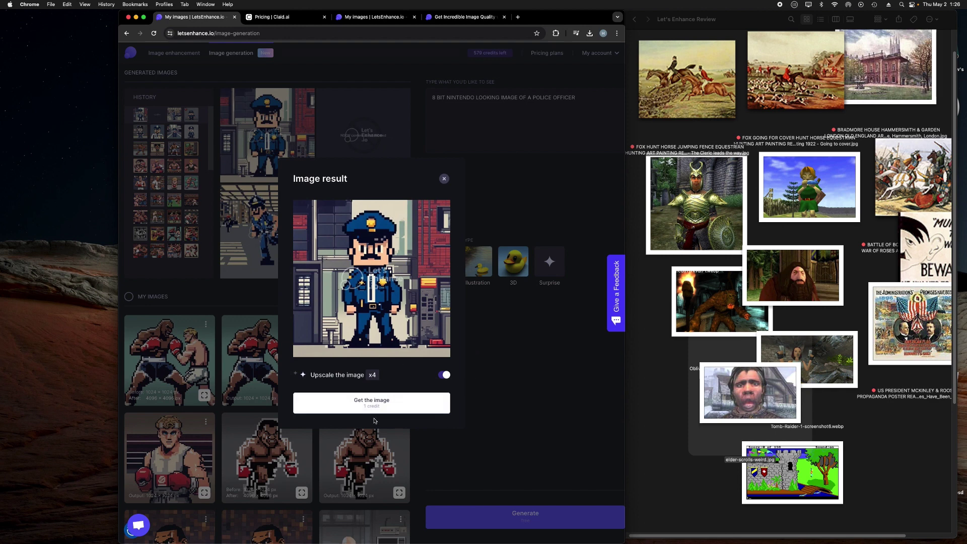
pyautogui.click(439, 376)
pyautogui.click(367, 402)
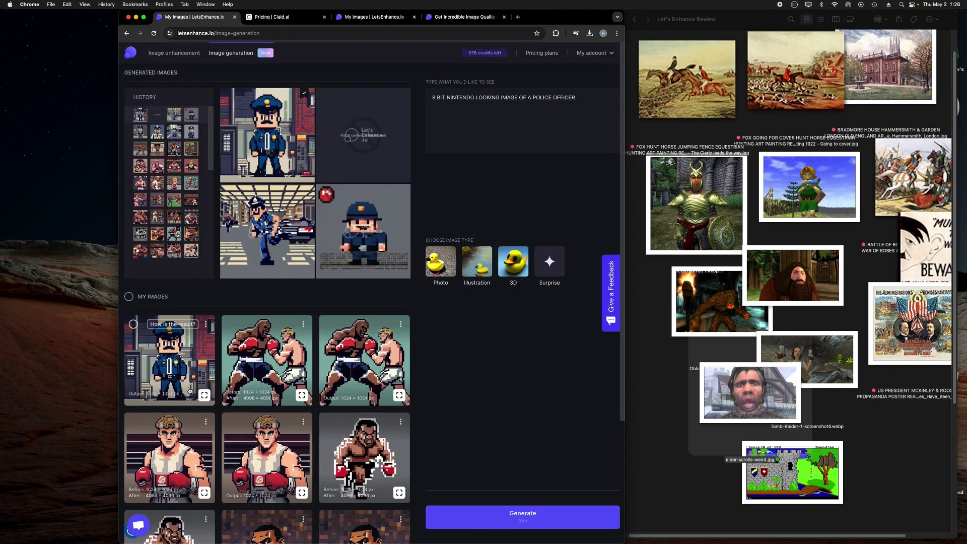
pyautogui.click(206, 324)
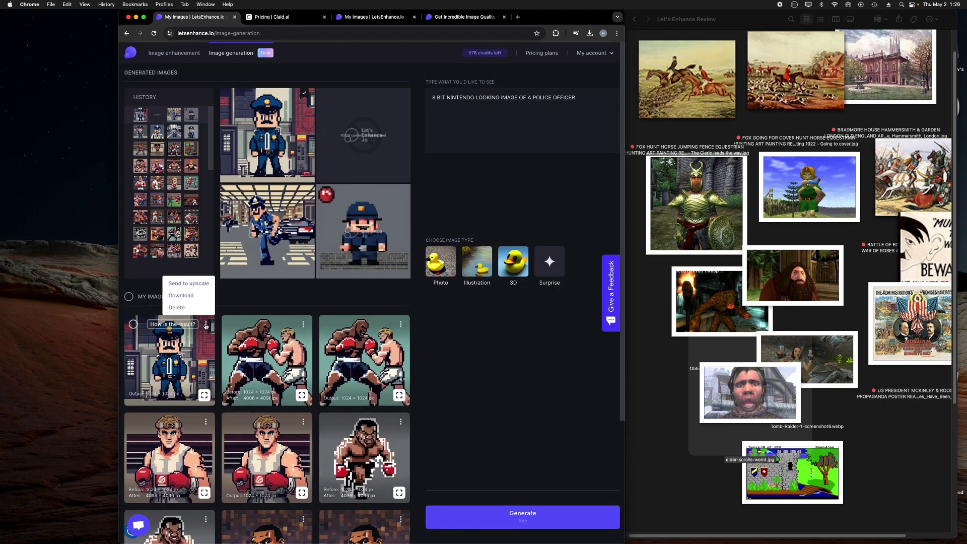
pyautogui.click(200, 347)
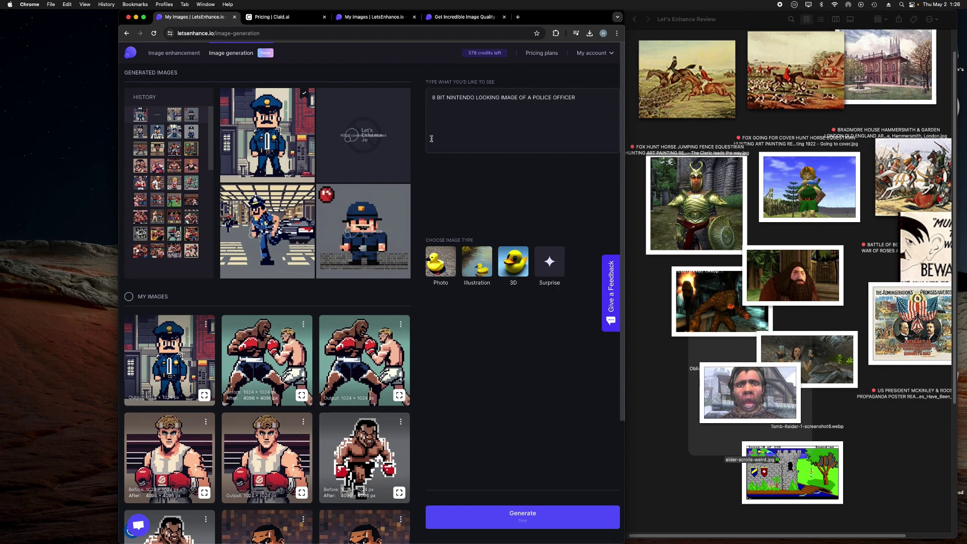
# - Shorten the prompt to "A POLICE OFFICER" and set the image type to Photo
pyautogui.click(527, 97)
pyautogui.press('shift+super+Left')
pyautogui.press('BackSpace')
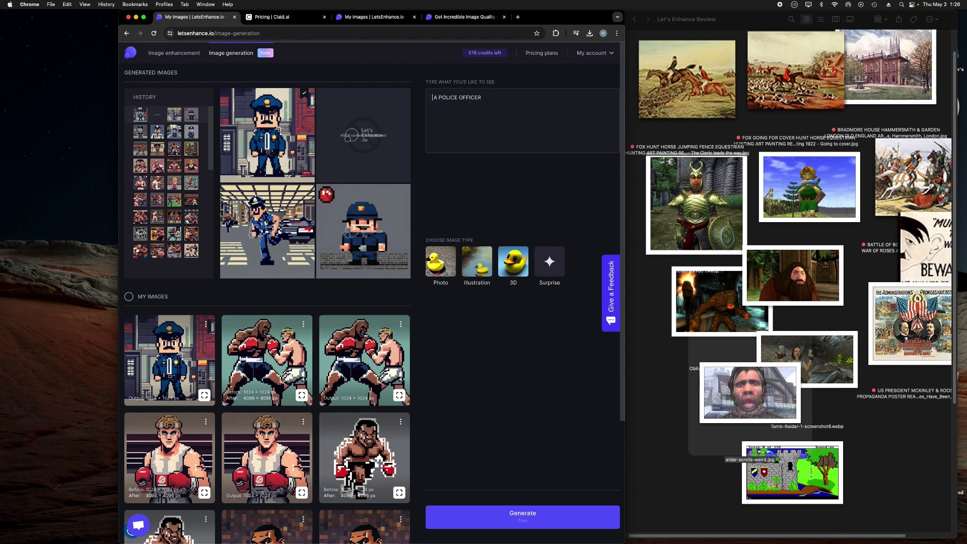
pyautogui.press('Delete')
pyautogui.click(444, 265)
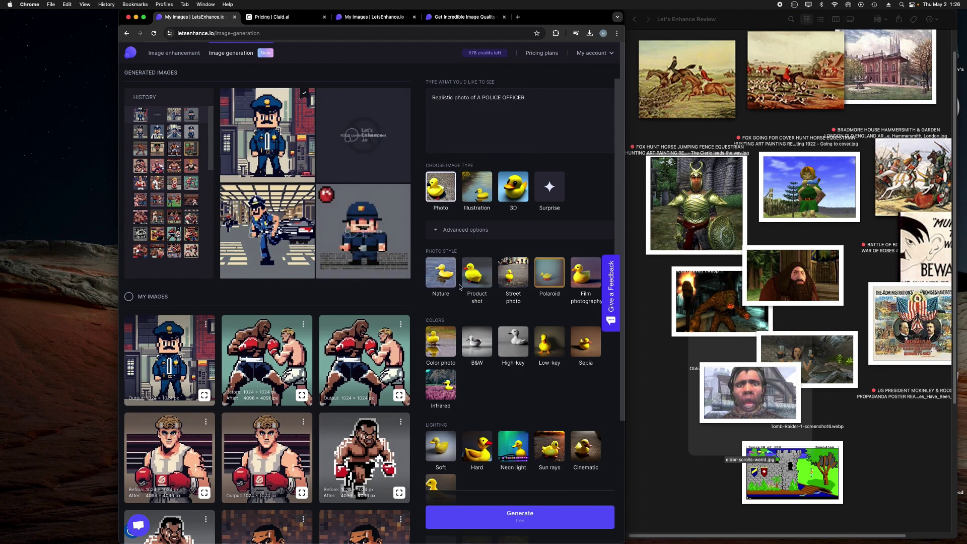
# - Set the photo style to Street photo, colors to B&W and lighting to Hard, trying High-key colors along the way
pyautogui.click(512, 276)
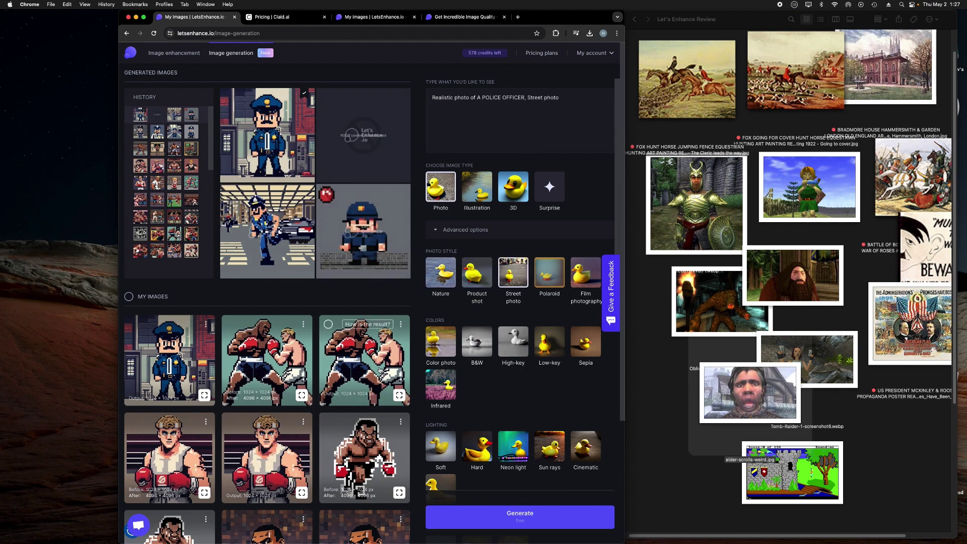
pyautogui.click(474, 341)
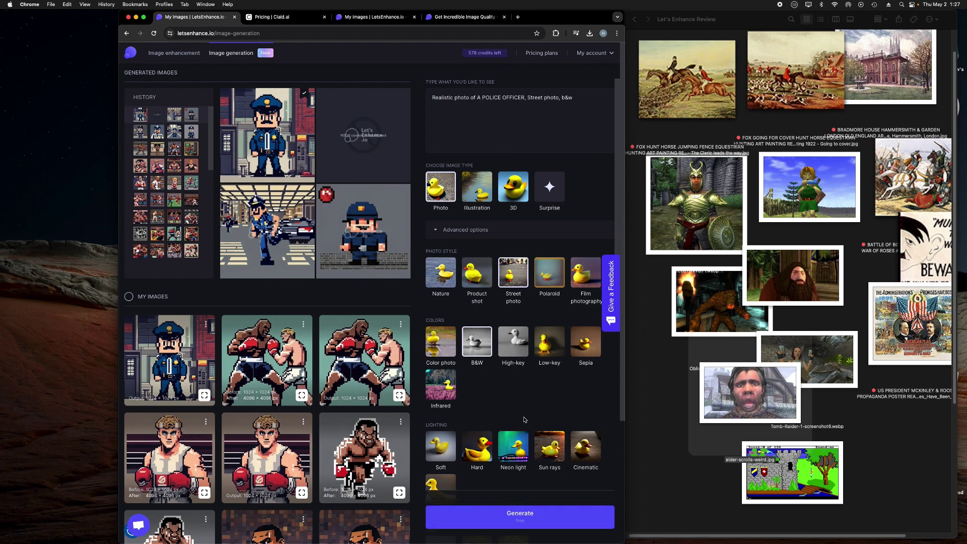
pyautogui.click(515, 344)
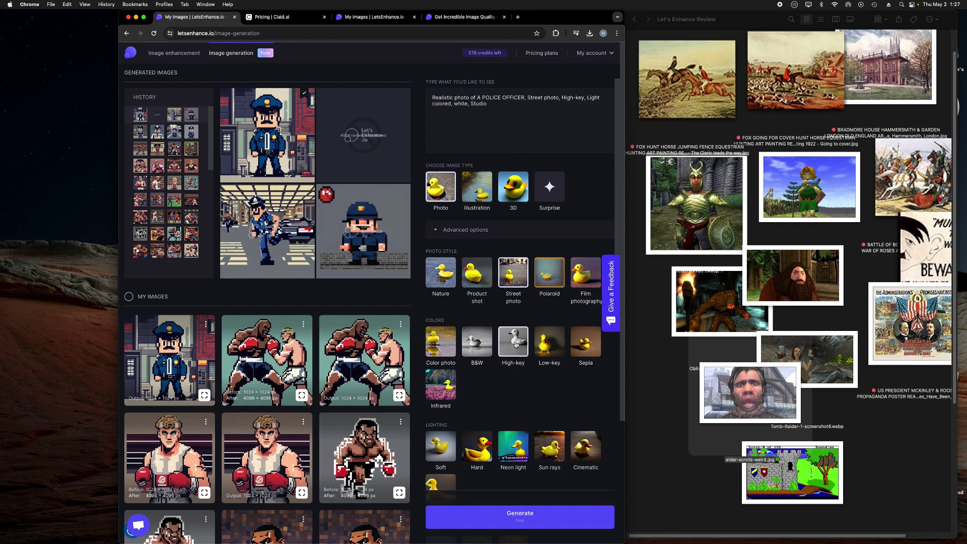
pyautogui.click(479, 348)
pyautogui.scroll(-2, 526, 356)
pyautogui.scroll(-2, 526, 356)
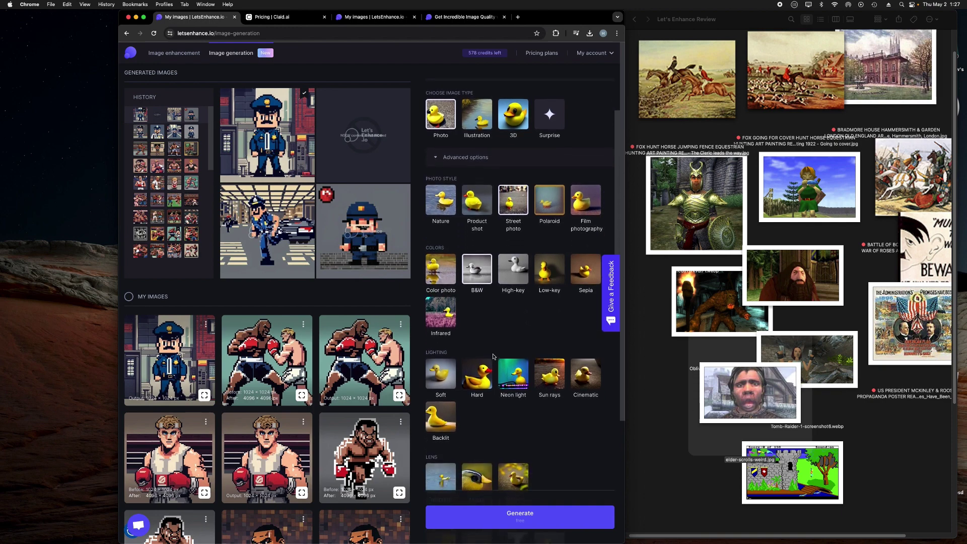
pyautogui.click(475, 380)
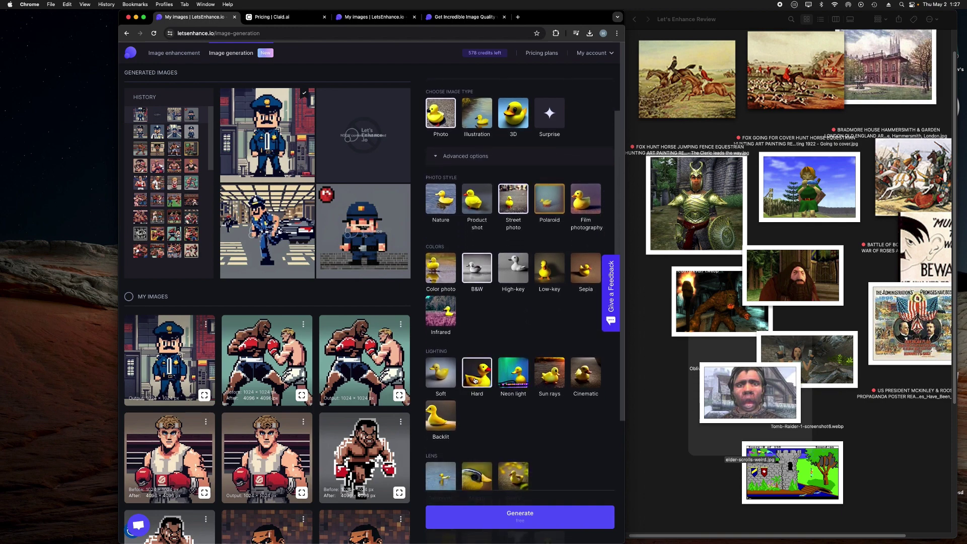
# - Set the lens to Telephoto, the shot type to Medium shot and the saturation to High
pyautogui.scroll(-5, 475, 381)
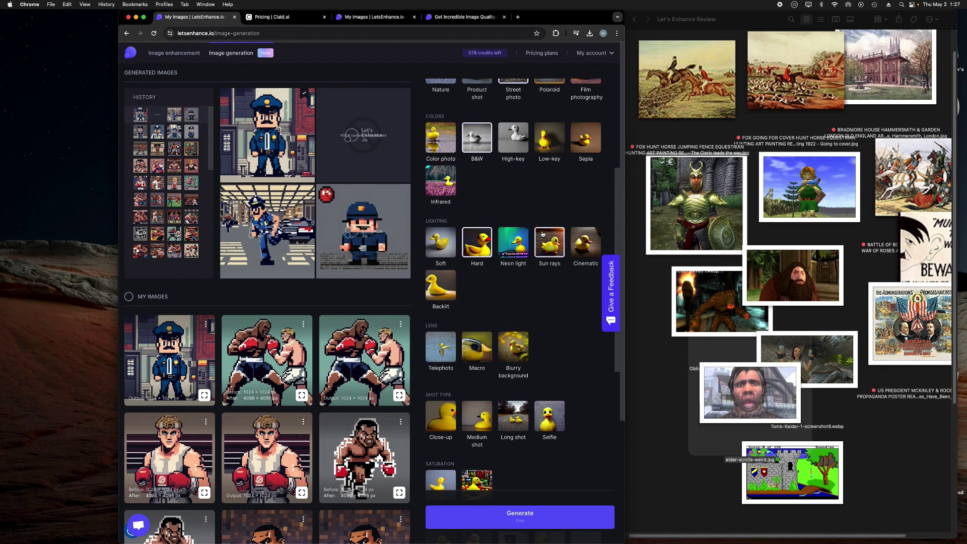
pyautogui.scroll(-1, 529, 293)
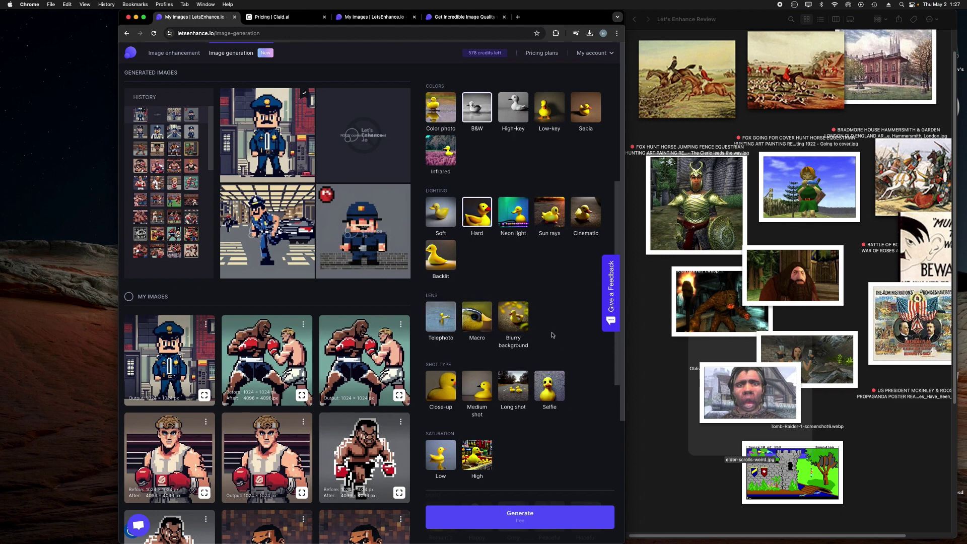
pyautogui.click(454, 323)
pyautogui.scroll(-2, 574, 360)
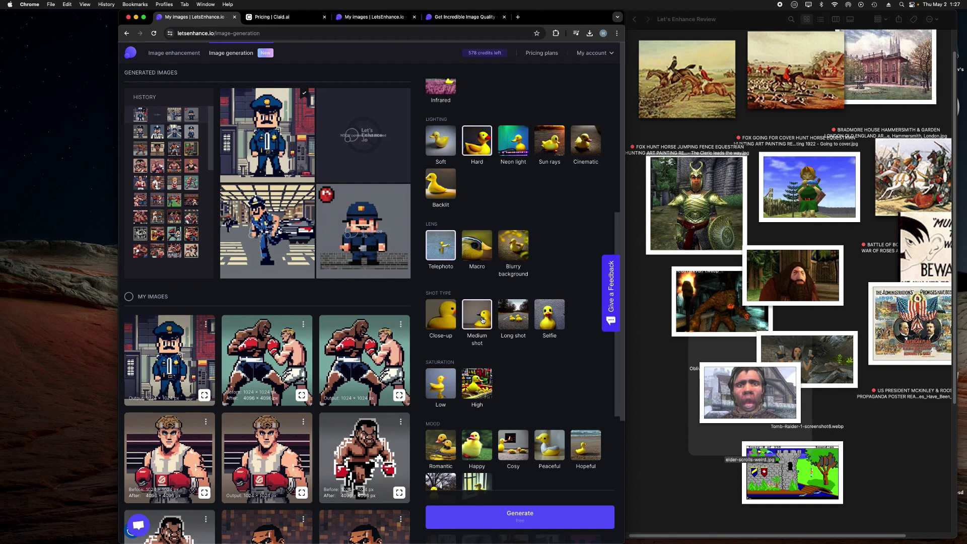
pyautogui.scroll(-2, 484, 320)
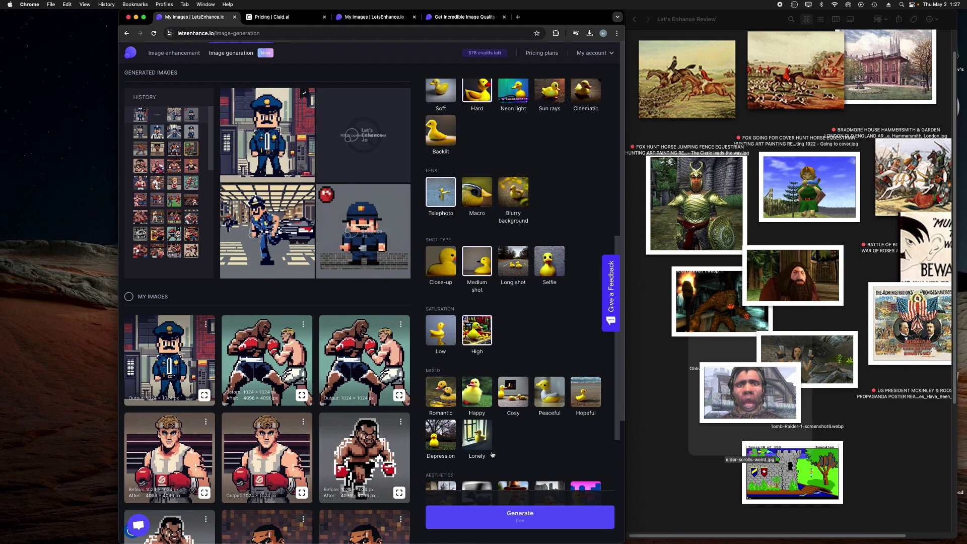
# - Set the mood to Hopeful, trying Lonely and Cosy along the way
pyautogui.scroll(-2, 515, 444)
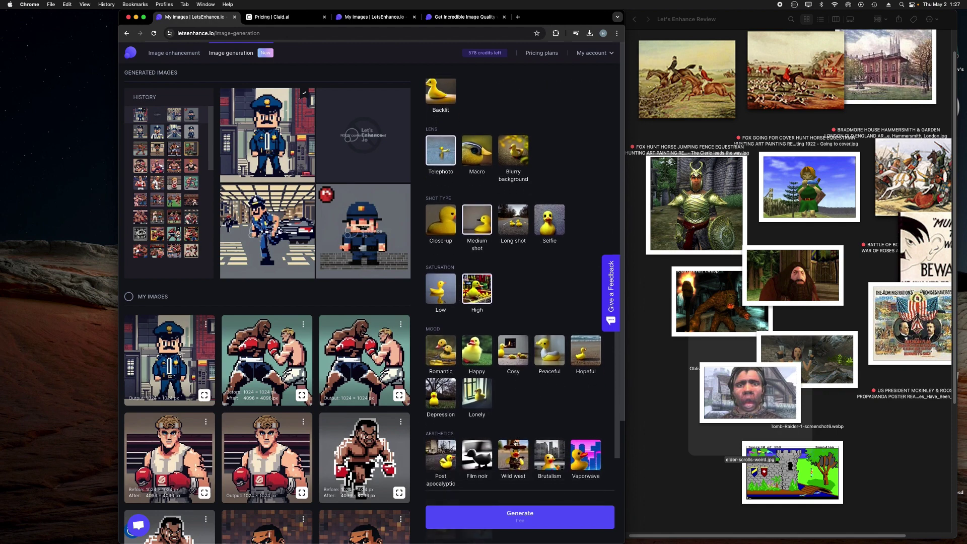
pyautogui.click(477, 389)
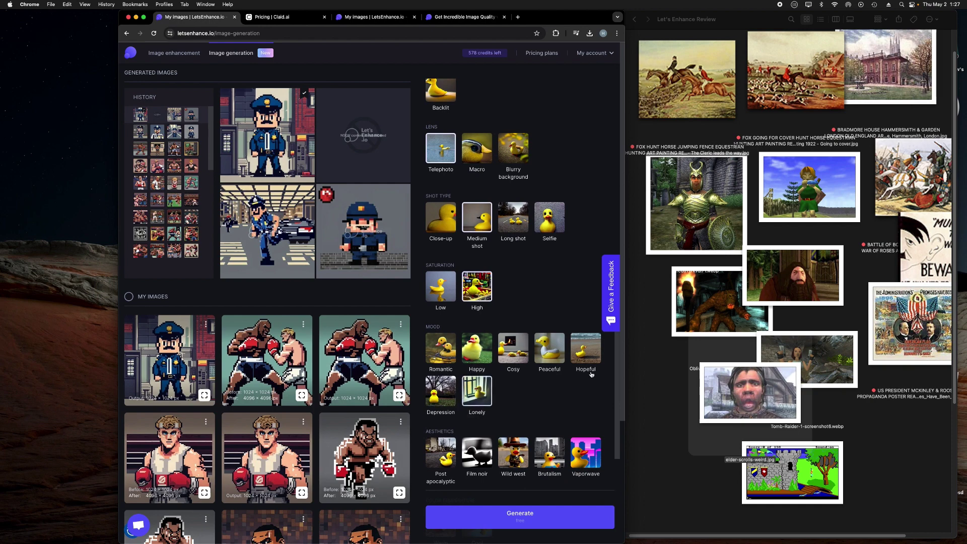
pyautogui.click(514, 350)
pyautogui.click(586, 348)
# - Set the aesthetics to Post apocalyptic and the color temperature to Cool
pyautogui.scroll(-5, 535, 366)
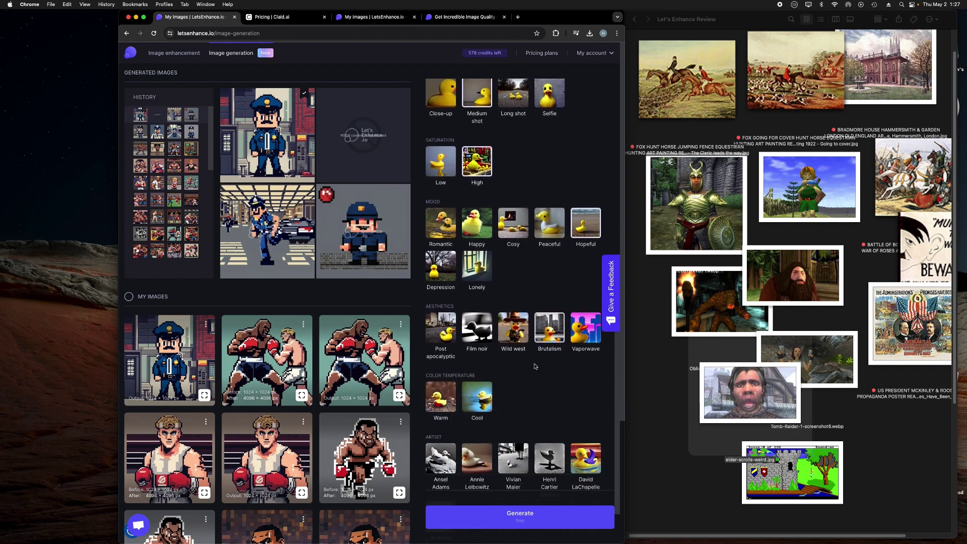
pyautogui.scroll(-5, 535, 366)
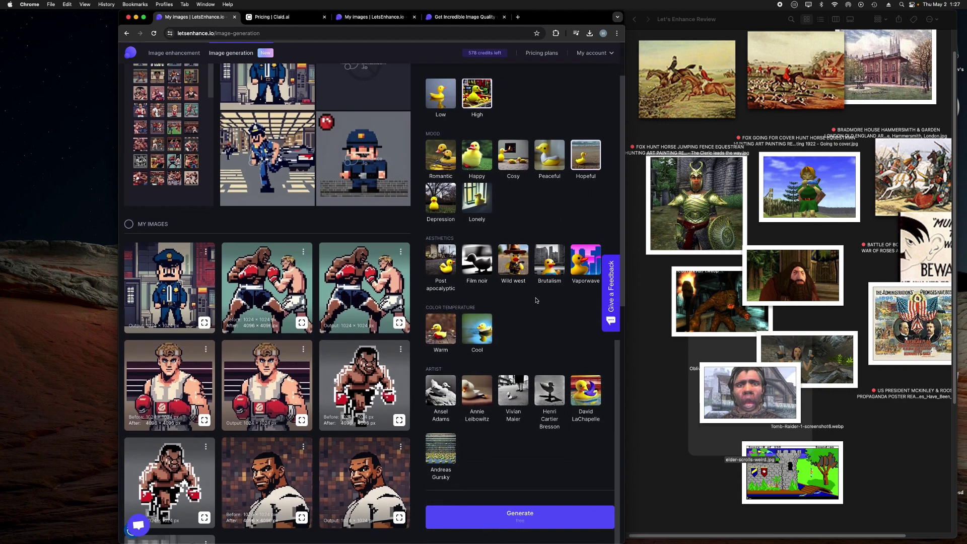
pyautogui.click(436, 264)
pyautogui.scroll(-3, 503, 327)
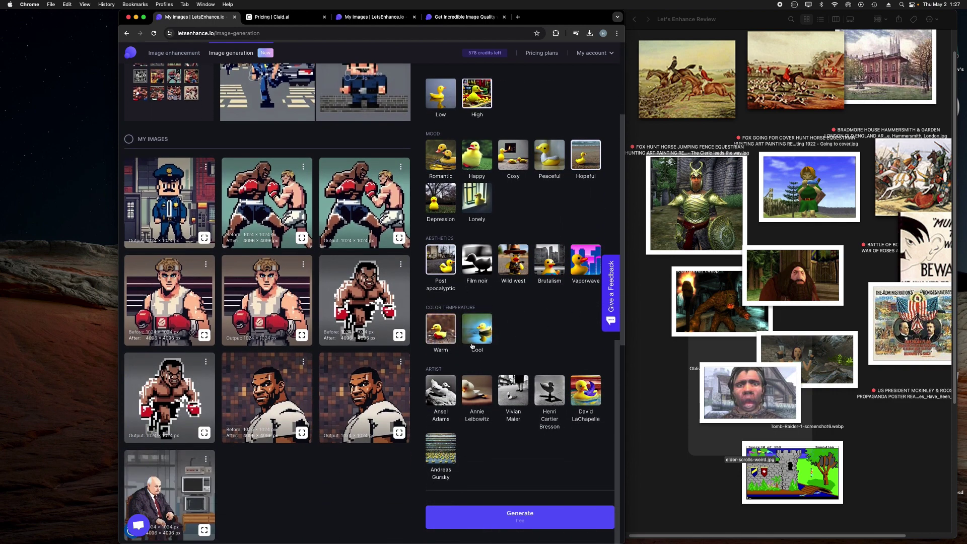
pyautogui.click(472, 345)
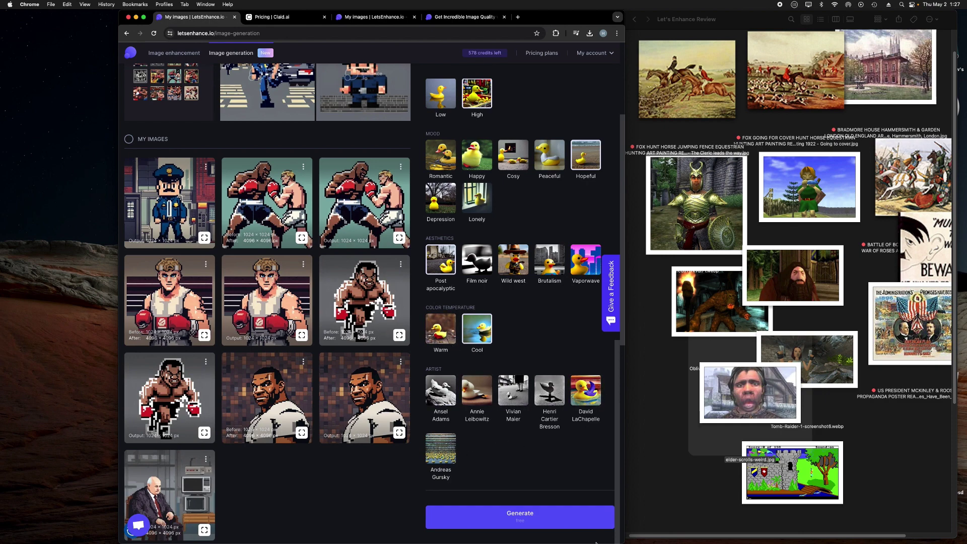
# - Choose Ansel Adams as the artist and generate the black-and-white police officer photos
pyautogui.click(438, 392)
pyautogui.click(535, 512)
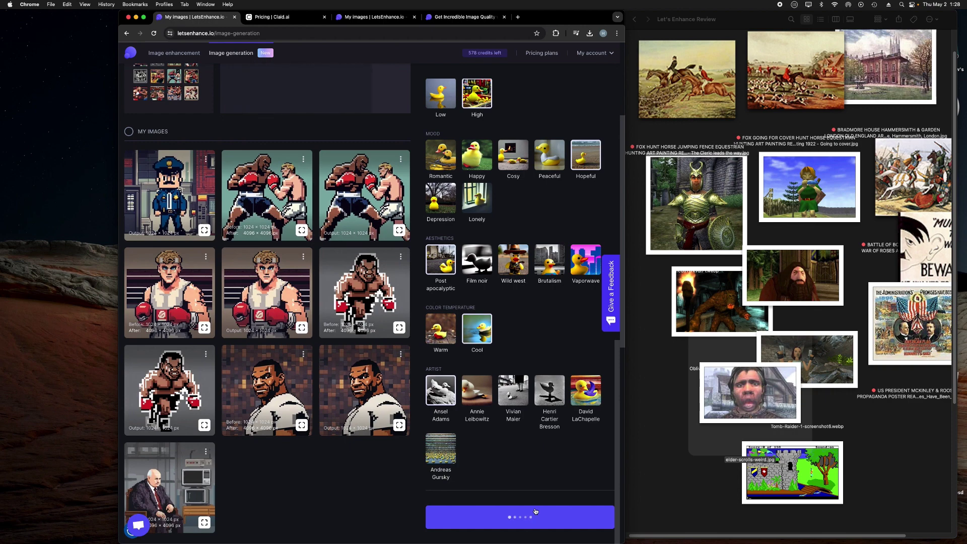
pyautogui.scroll(4, 377, 368)
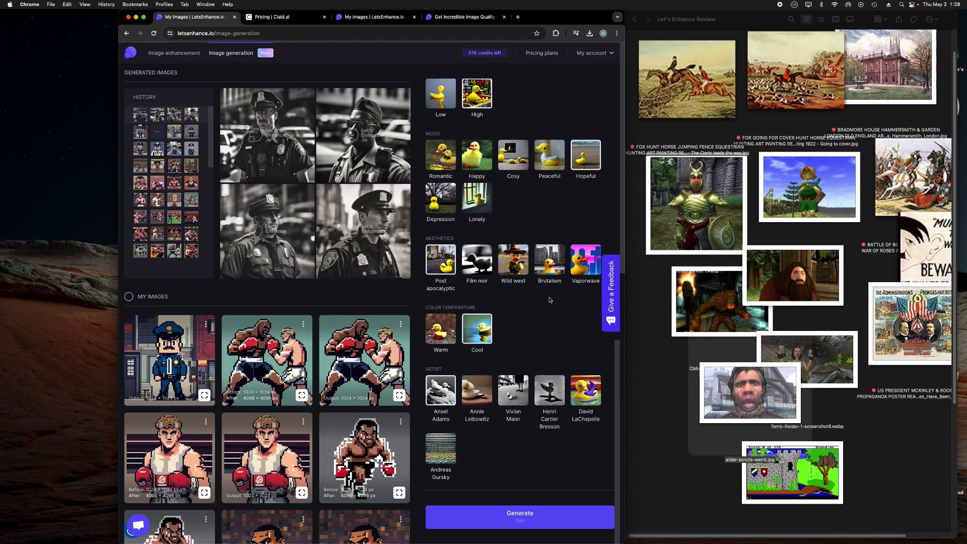
# - Examine the enlarged previews of the generated black-and-white police officer photos, closing them without getting any image
pyautogui.click(267, 135)
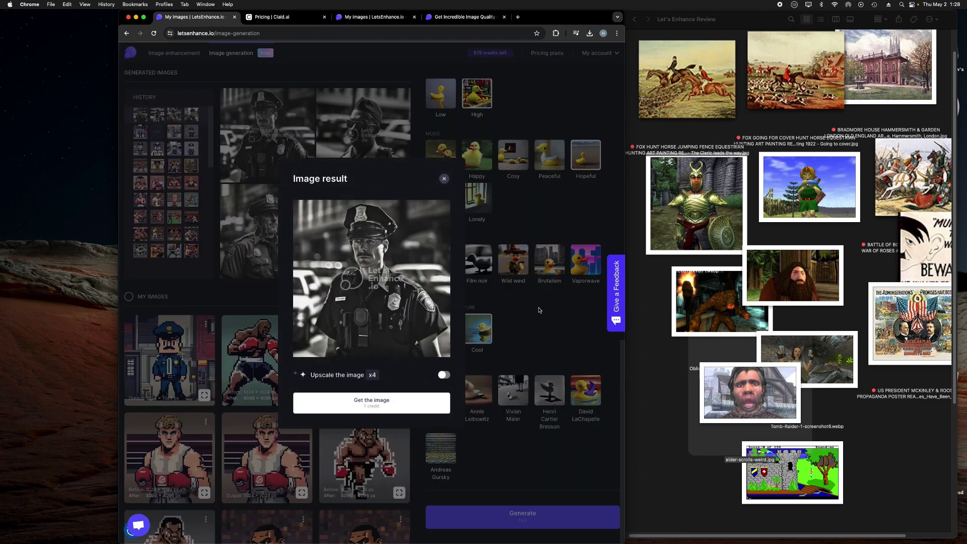
pyautogui.click(267, 246)
pyautogui.click(266, 245)
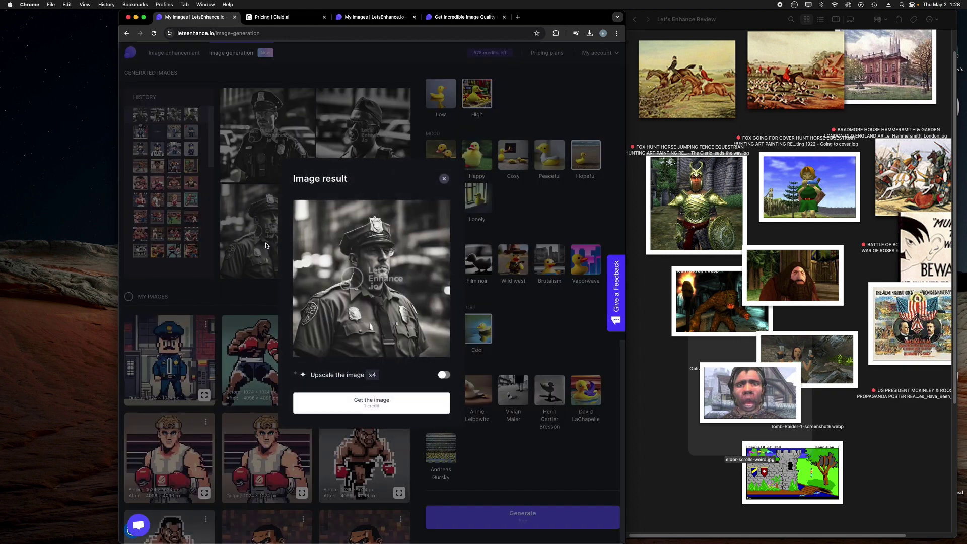
pyautogui.click(444, 179)
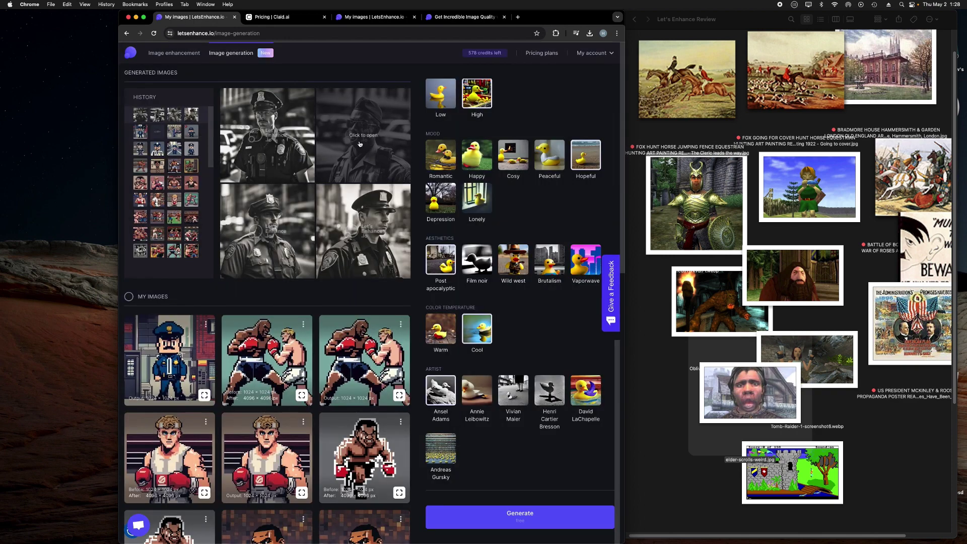
pyautogui.click(363, 135)
pyautogui.click(444, 180)
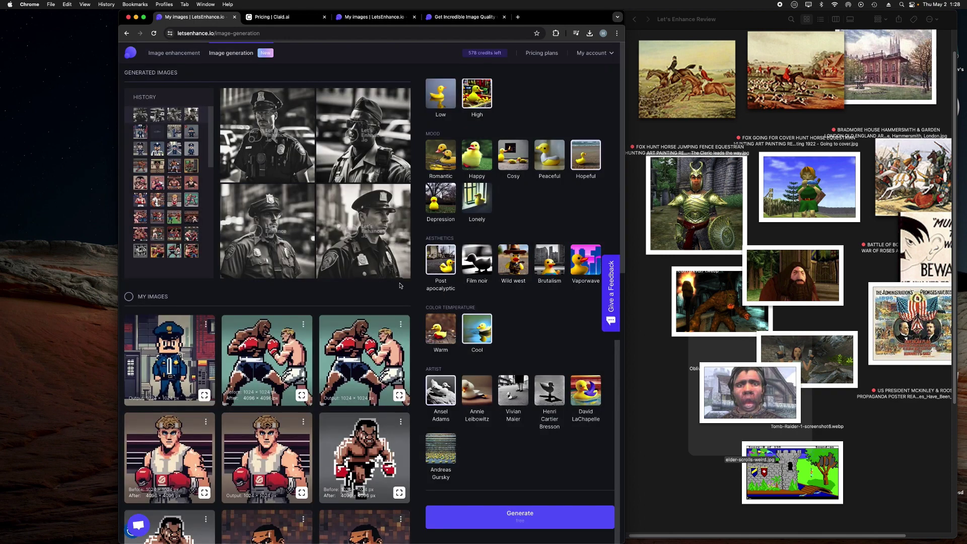
pyautogui.click(350, 223)
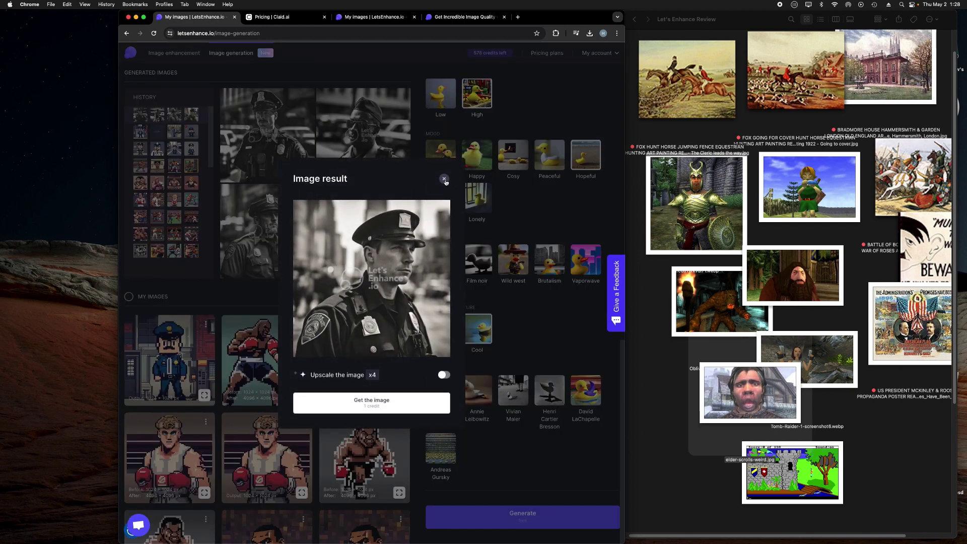
pyautogui.click(444, 180)
# - Change the artist to Annie Leibovitz, trying David LaChapelle first, and set the color temperature to Warm
pyautogui.scroll(-5, 503, 302)
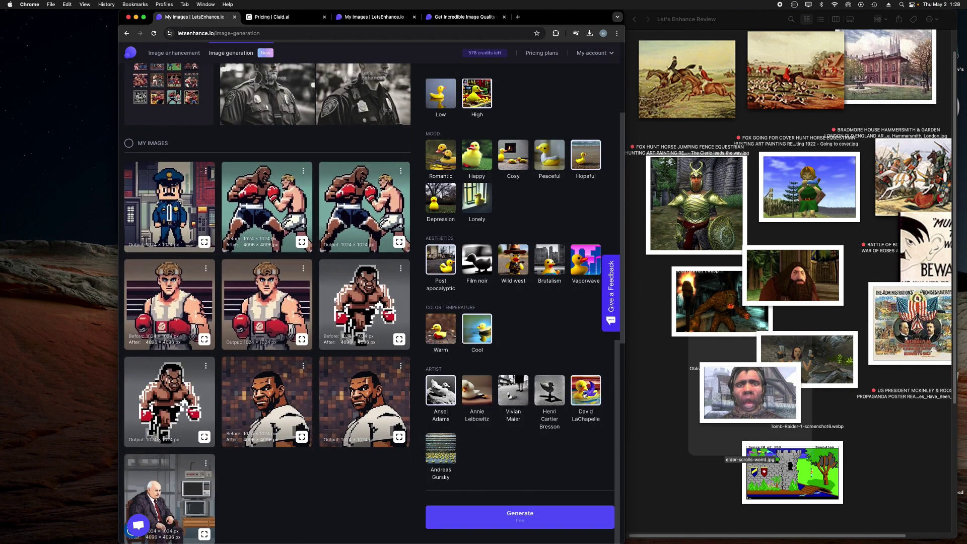
pyautogui.click(585, 395)
pyautogui.click(476, 395)
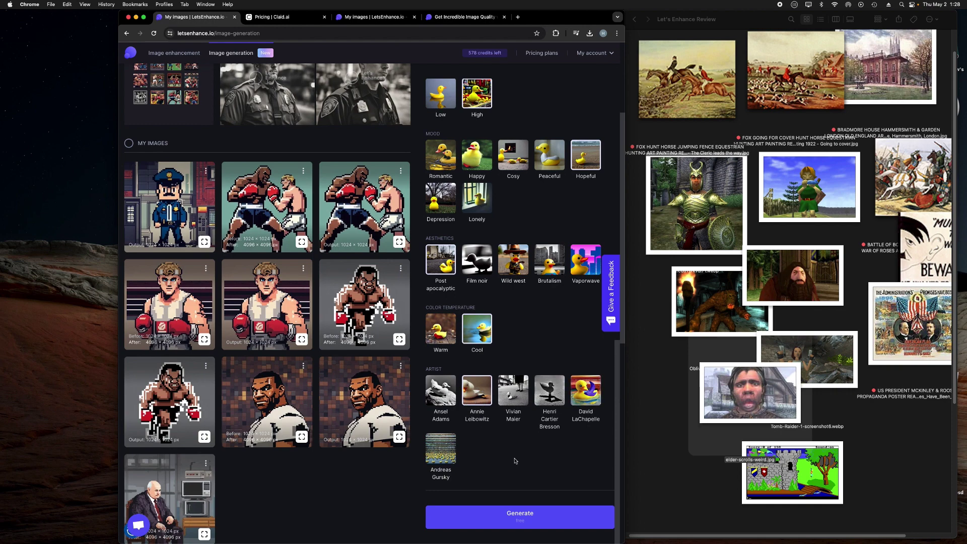
pyautogui.click(441, 329)
# - Change the aesthetics to Vaporwave, trying Wild west and Brutalism along the way, and set the mood to Romantic
pyautogui.scroll(2, 478, 328)
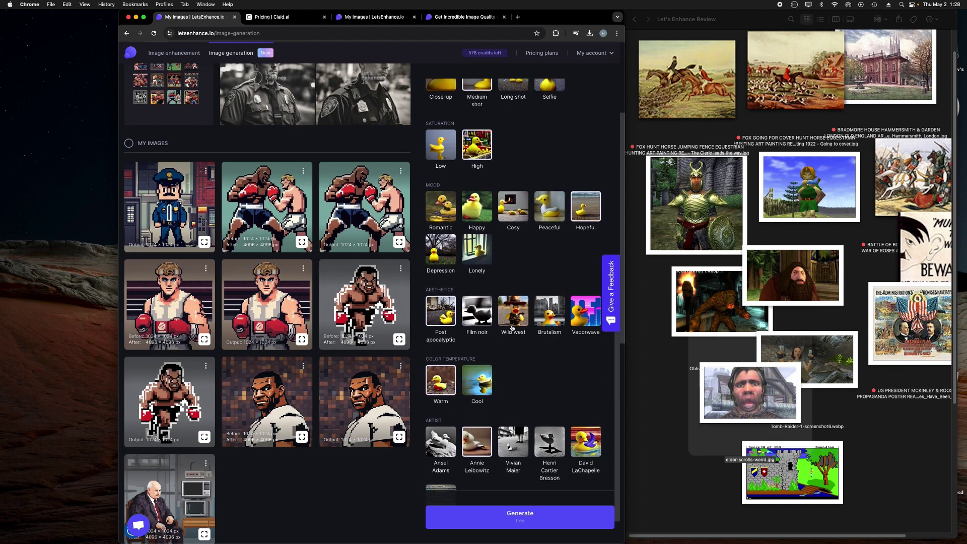
pyautogui.scroll(2, 512, 328)
pyautogui.click(515, 371)
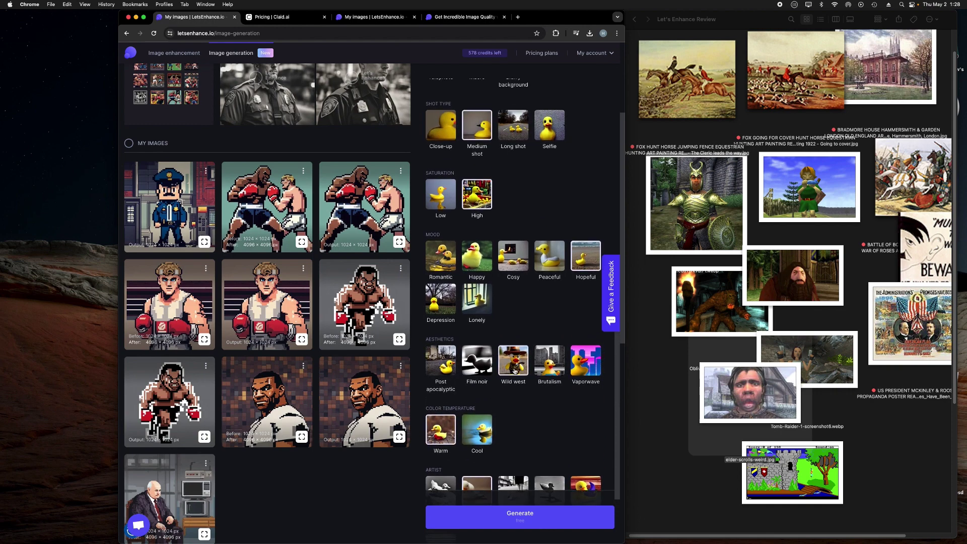
pyautogui.click(551, 372)
pyautogui.click(589, 365)
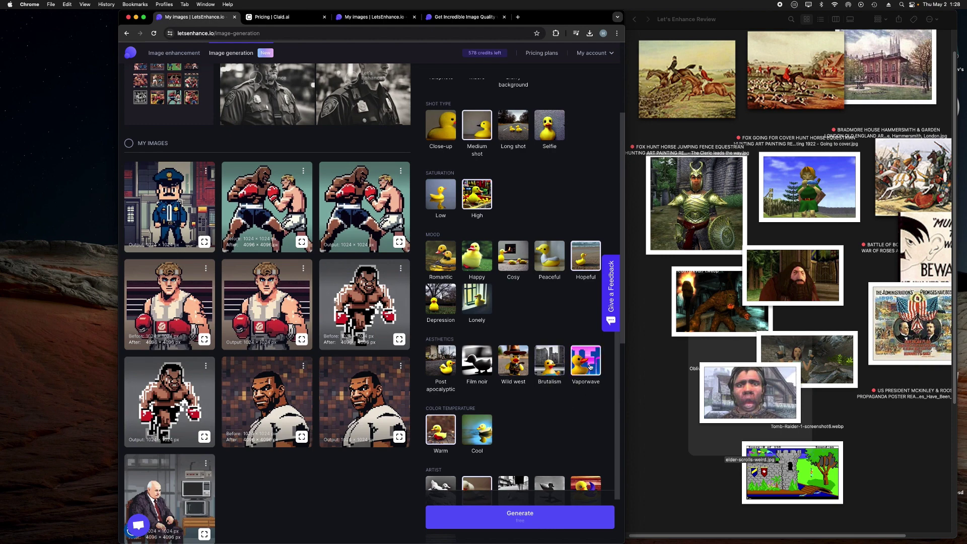
pyautogui.scroll(2, 577, 368)
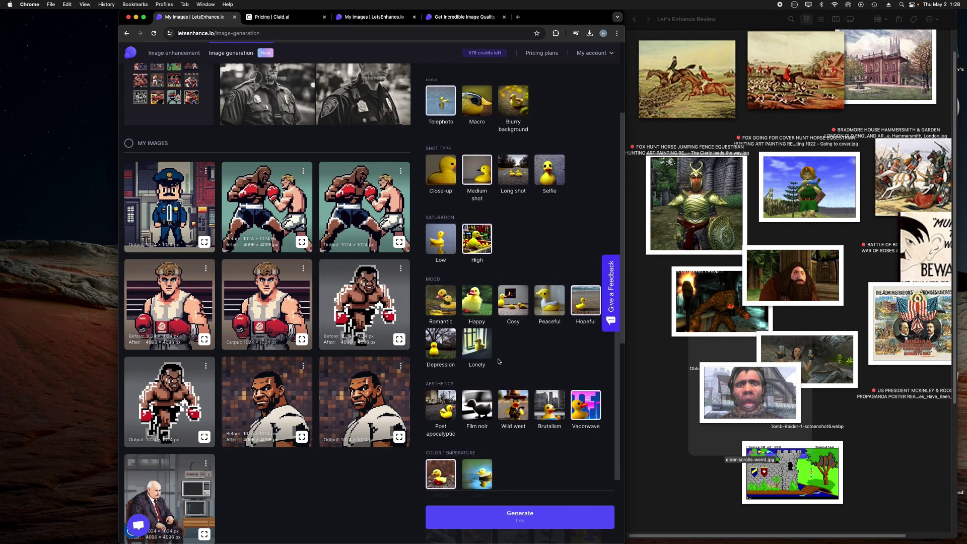
pyautogui.click(440, 305)
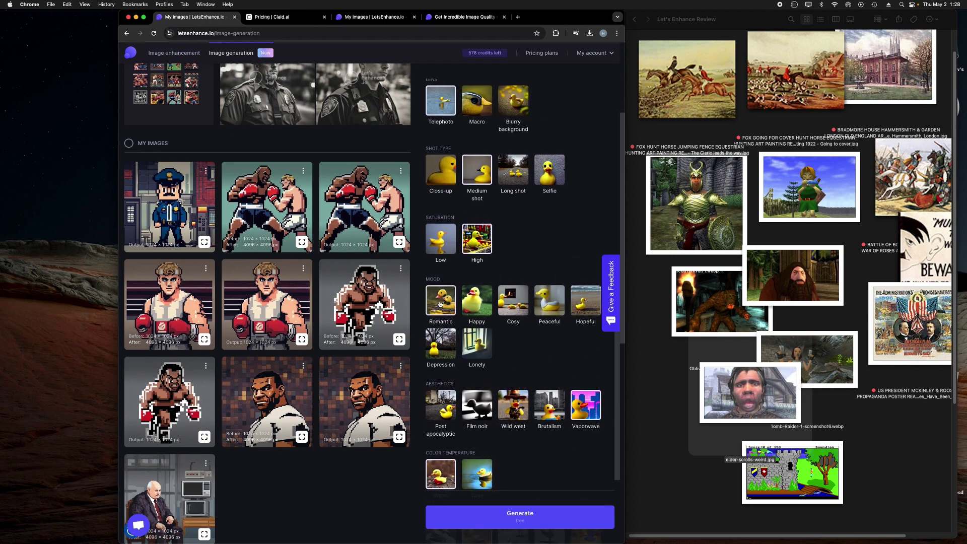
# - Change the lens to Blurry background and the lighting to Sun rays
pyautogui.scroll(4, 541, 331)
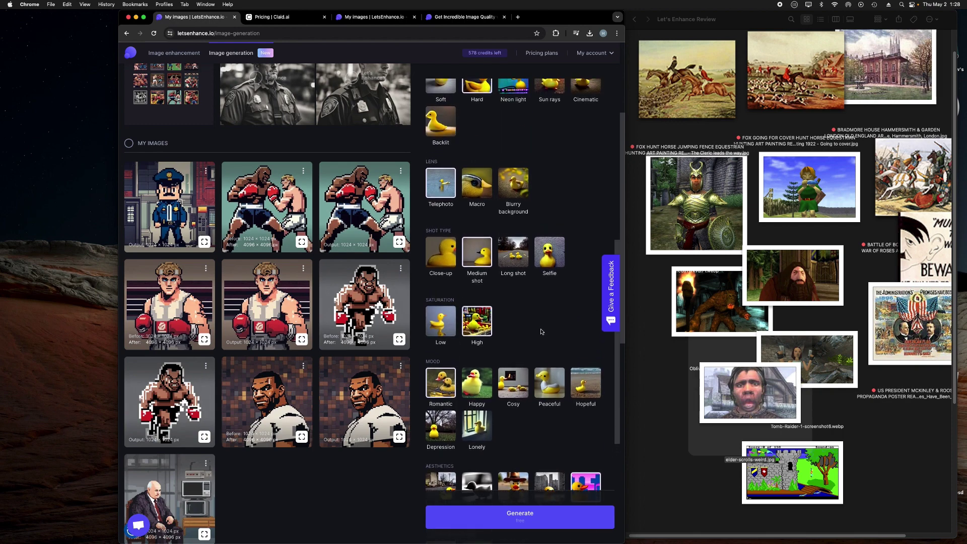
pyautogui.scroll(4, 541, 332)
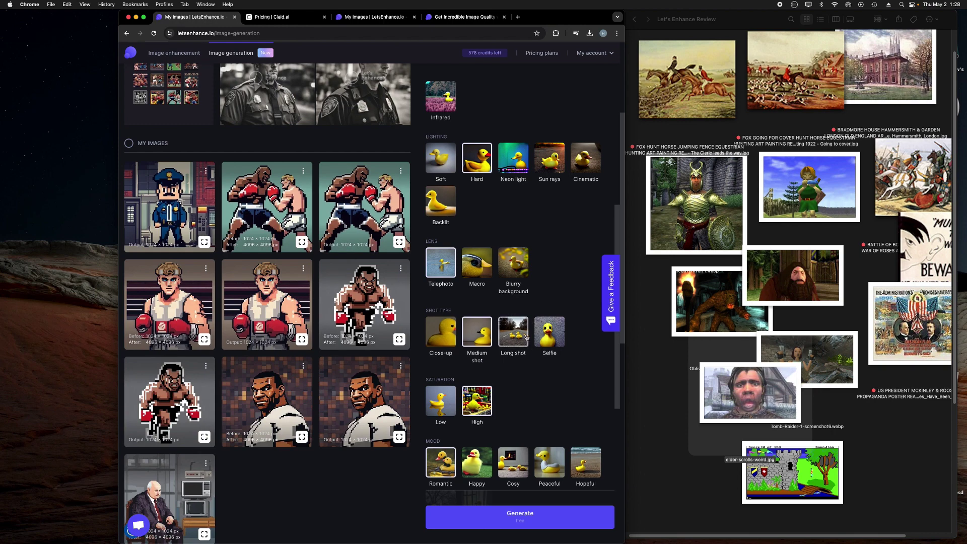
pyautogui.scroll(3, 517, 313)
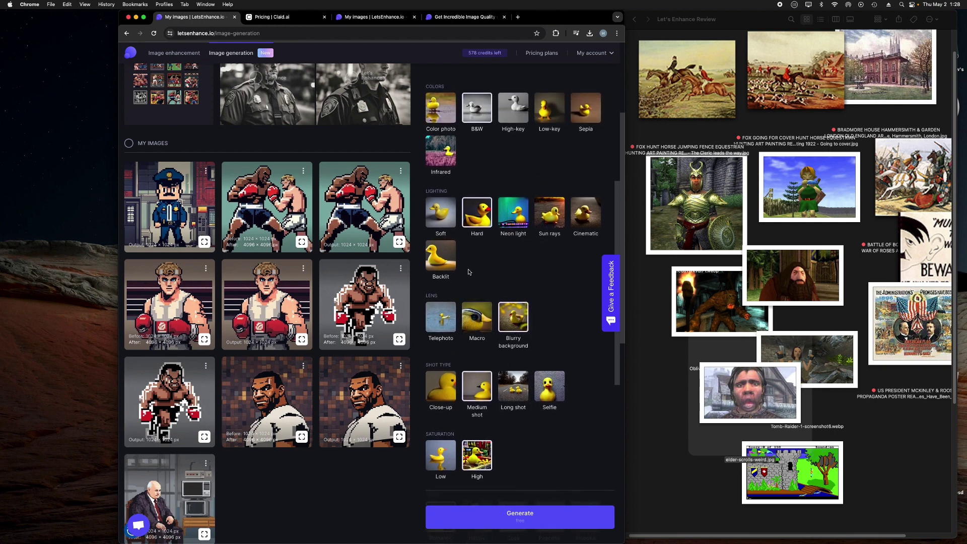
pyautogui.scroll(5, 452, 291)
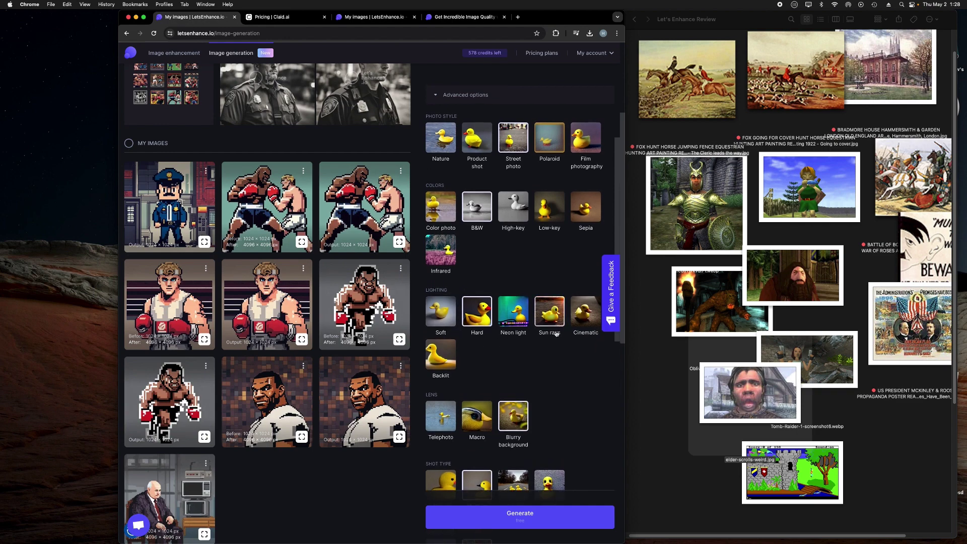
pyautogui.click(555, 323)
# - Switch the colors to Color photo and reselect Street photo as the photo style
pyautogui.scroll(4, 474, 224)
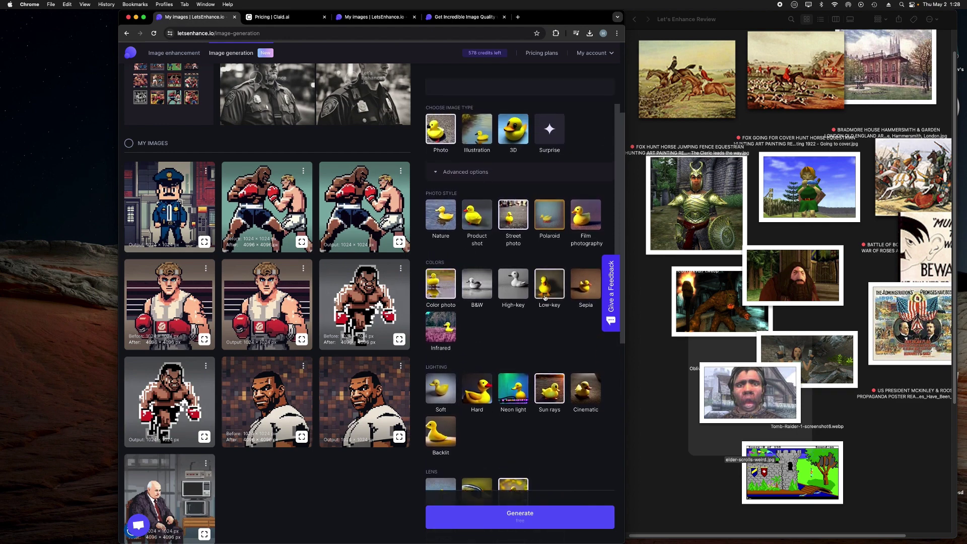
pyautogui.scroll(3, 534, 272)
pyautogui.click(517, 271)
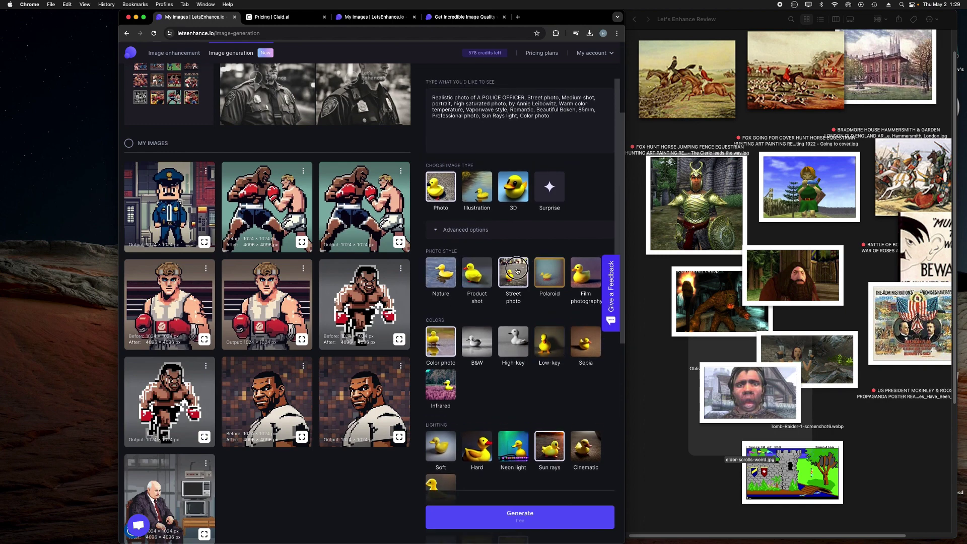
pyautogui.click(501, 274)
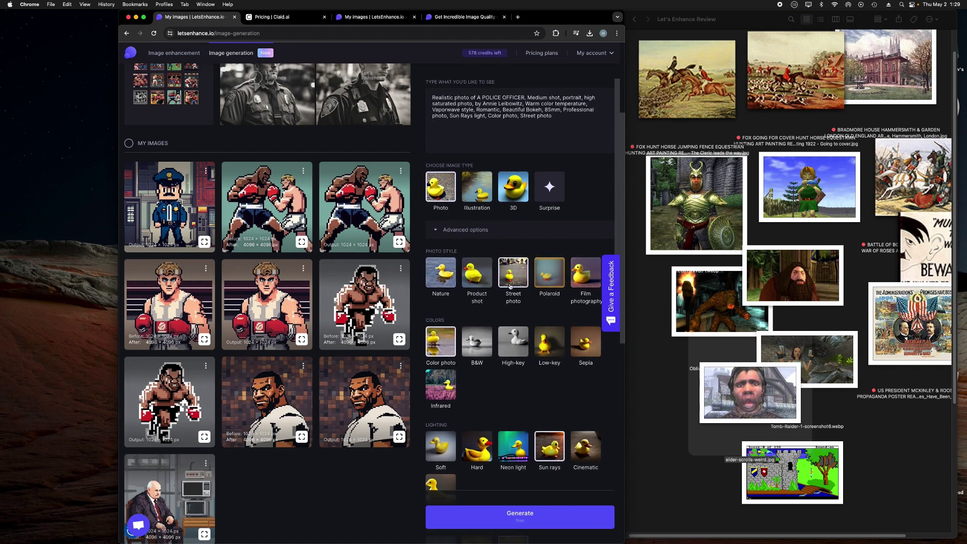
pyautogui.click(511, 286)
pyautogui.click(513, 283)
# - Generate the color police officer photos and open the preview of the first image in the new set
pyautogui.scroll(-15, 443, 226)
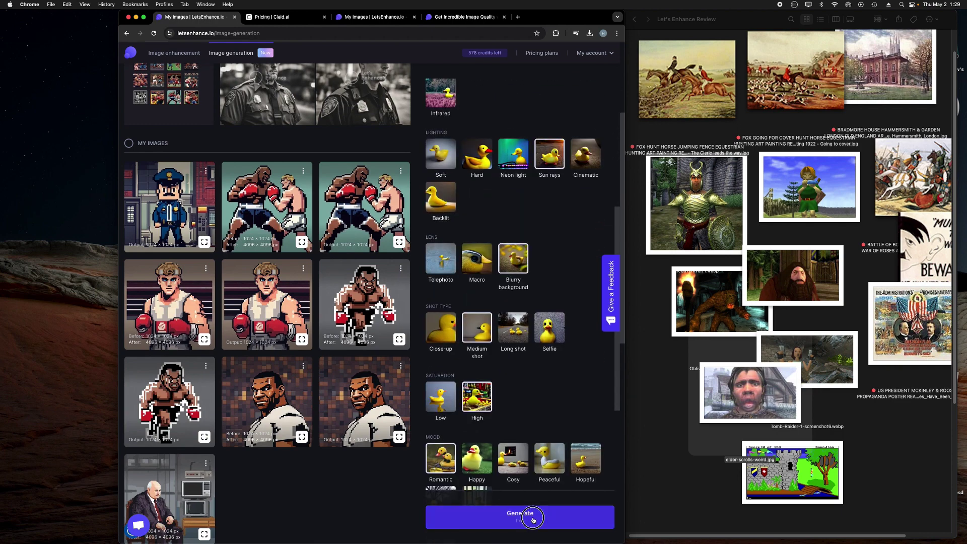
pyautogui.click(530, 517)
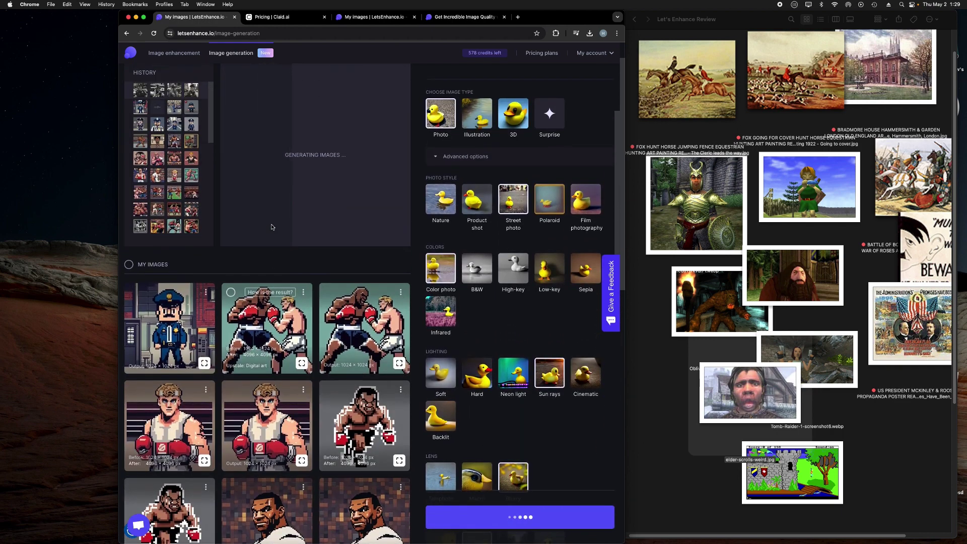
pyautogui.scroll(-1, 272, 227)
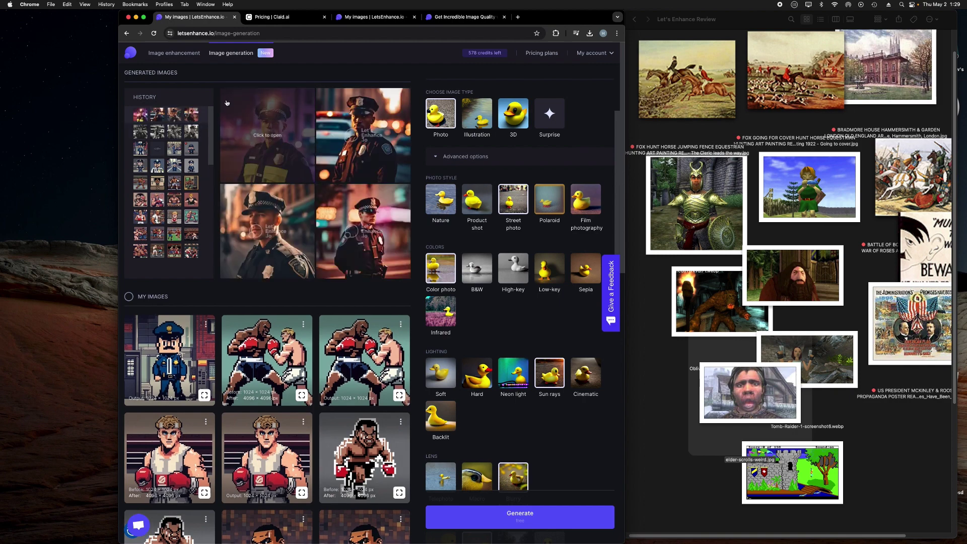
pyautogui.click(283, 163)
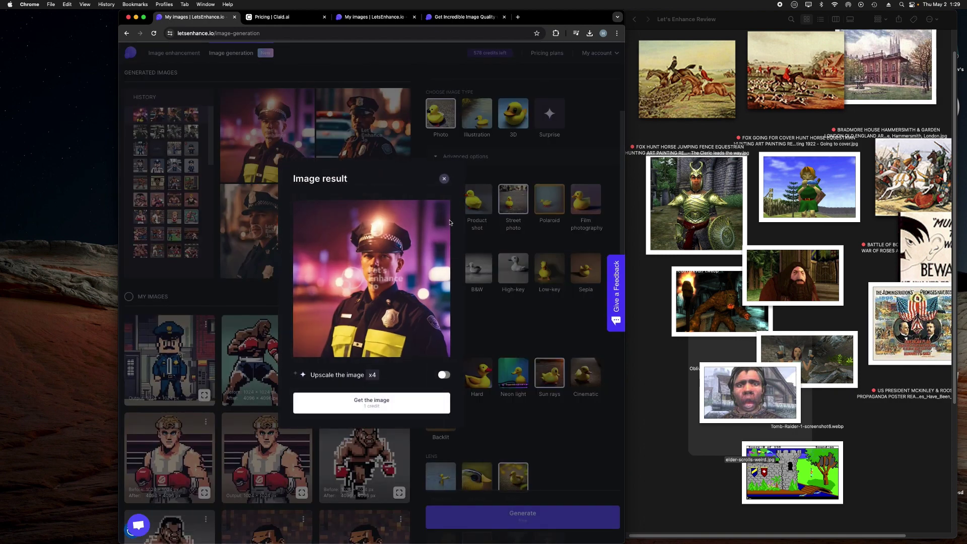
# - Preview the remaining three images of the color police officer set one after another and close the preview
pyautogui.click(369, 128)
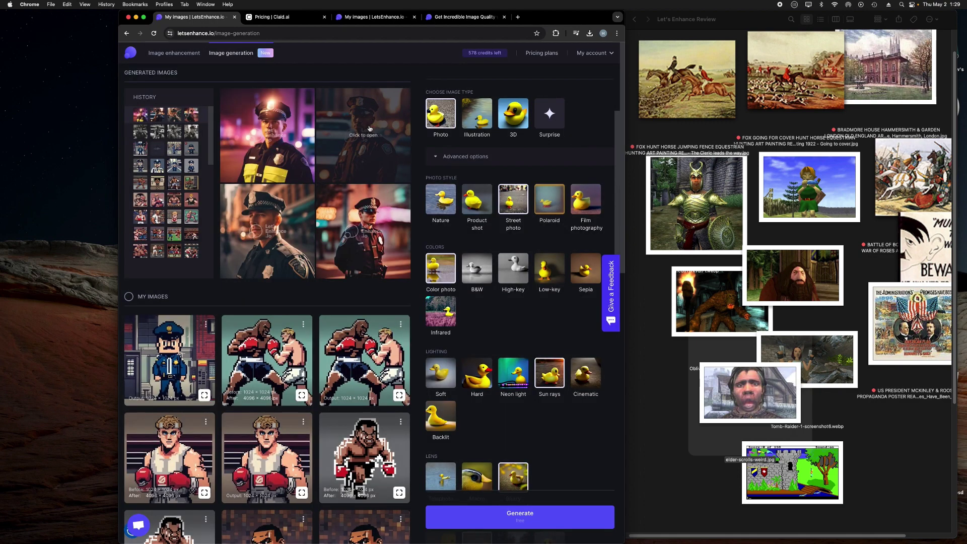
pyautogui.click(370, 128)
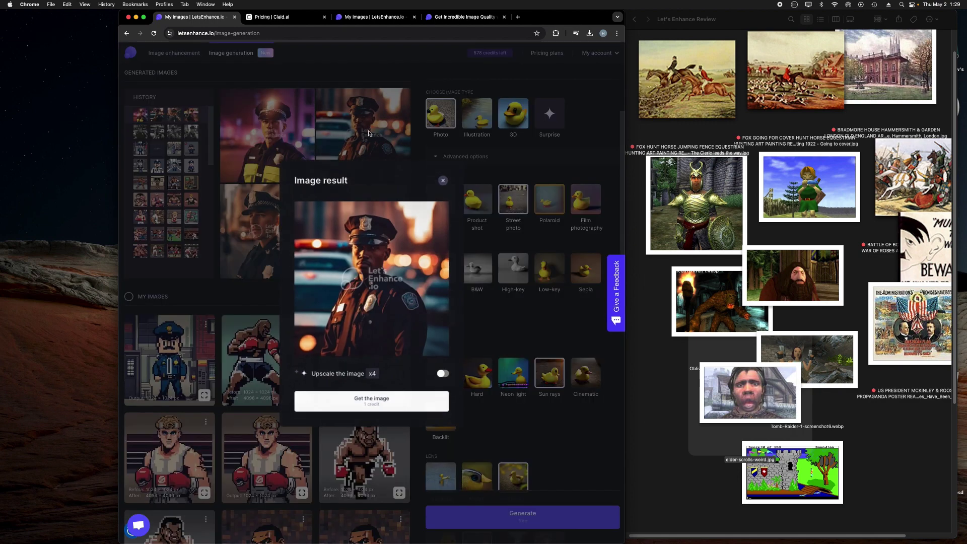
pyautogui.click(250, 247)
pyautogui.click(250, 247)
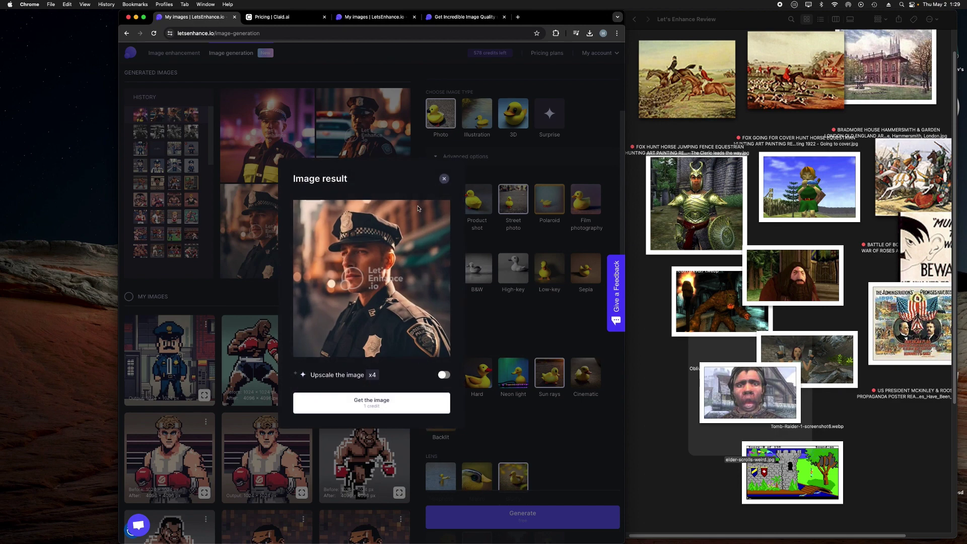
pyautogui.click(444, 179)
pyautogui.click(363, 231)
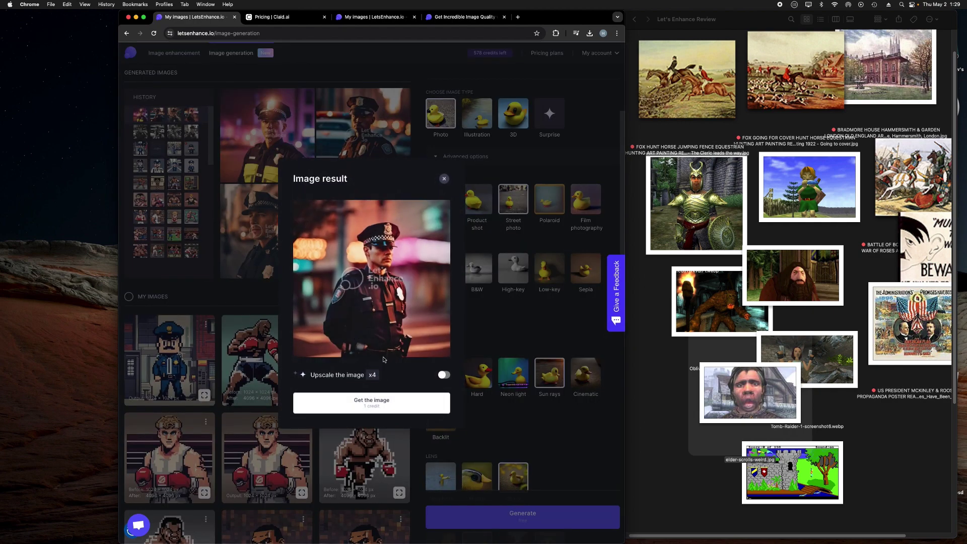
pyautogui.click(443, 180)
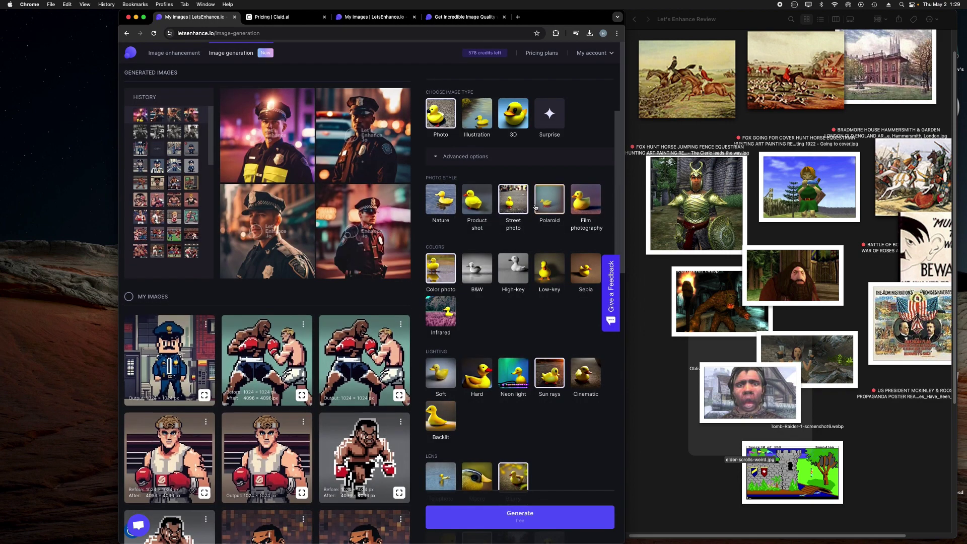
# - Change the image type to Illustration, trying Surprise along the way, and complete the prompt as "Illustration of firefighter"
pyautogui.scroll(3, 460, 164)
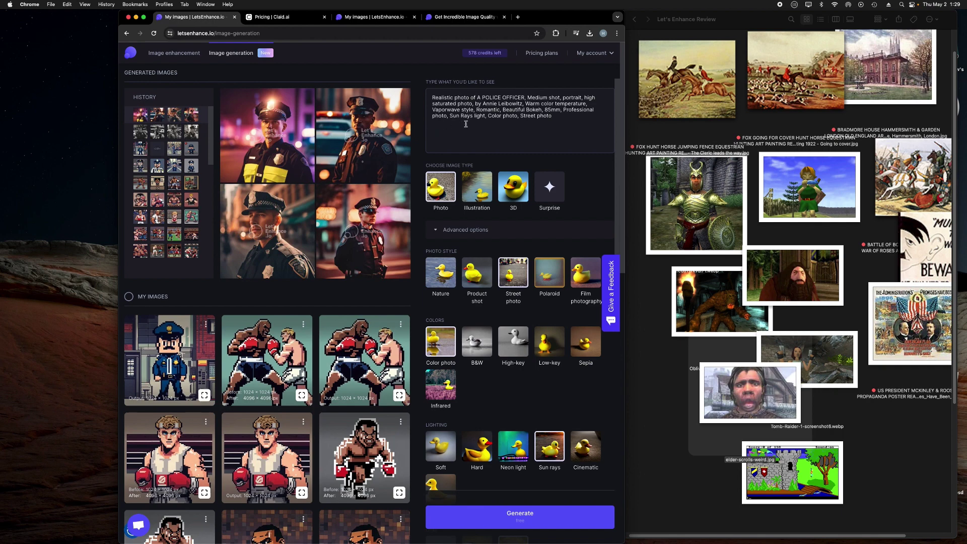
pyautogui.click(549, 190)
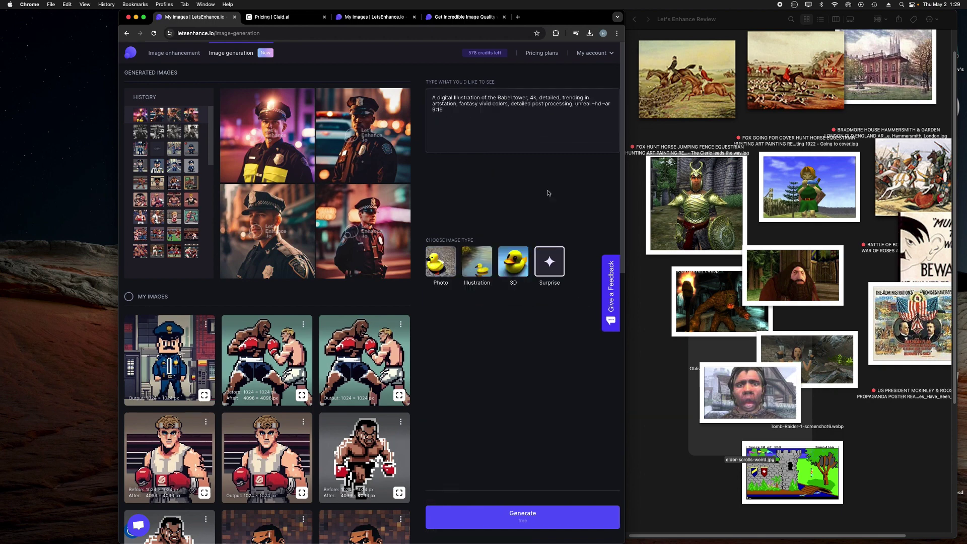
pyautogui.click(477, 261)
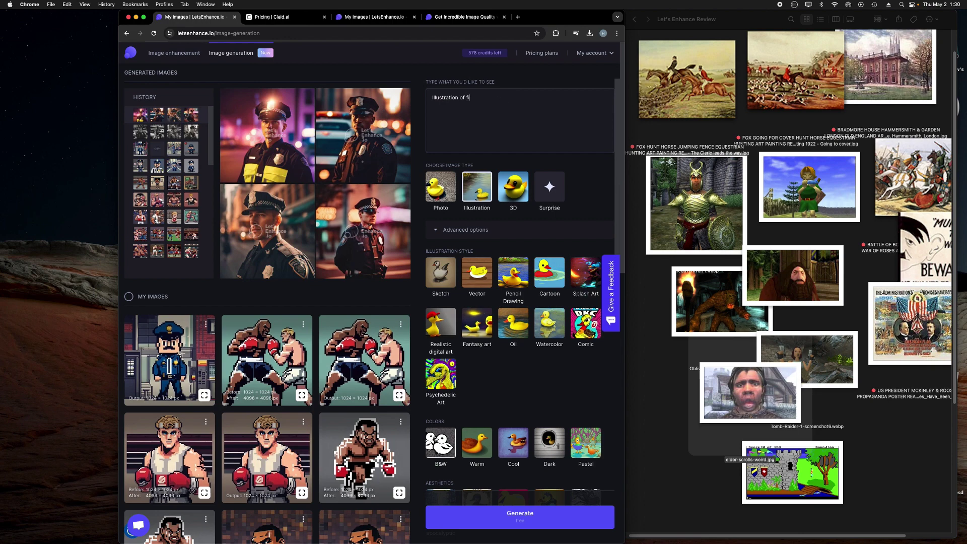
pyautogui.write('firefighter')
# - Set the illustration style to Oil and the colors to Warm
pyautogui.scroll(-3, 468, 262)
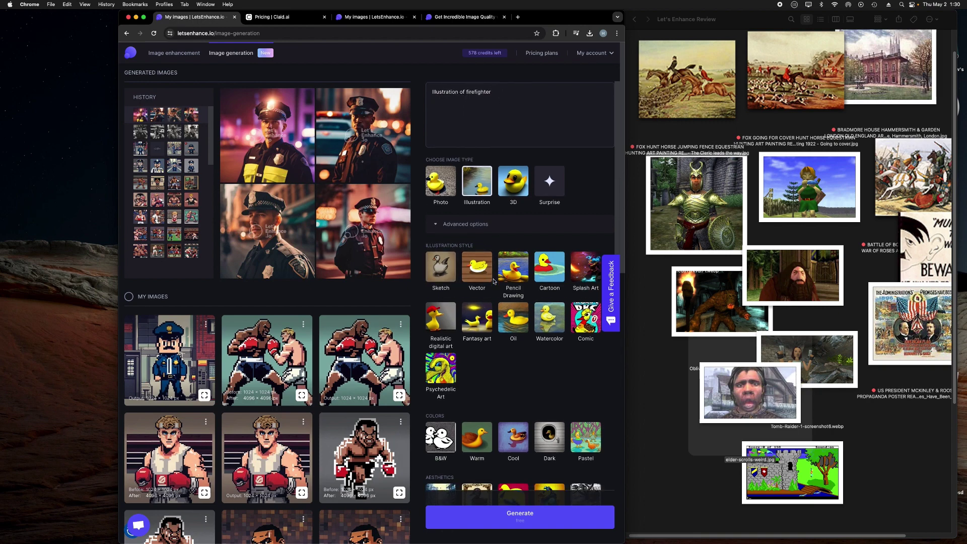
pyautogui.click(513, 241)
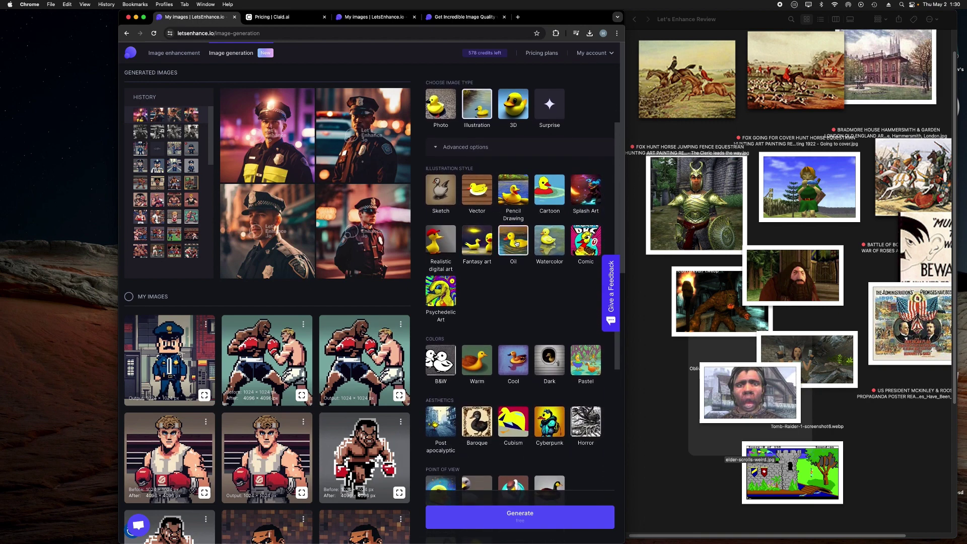
pyautogui.scroll(-4, 451, 275)
pyautogui.click(481, 259)
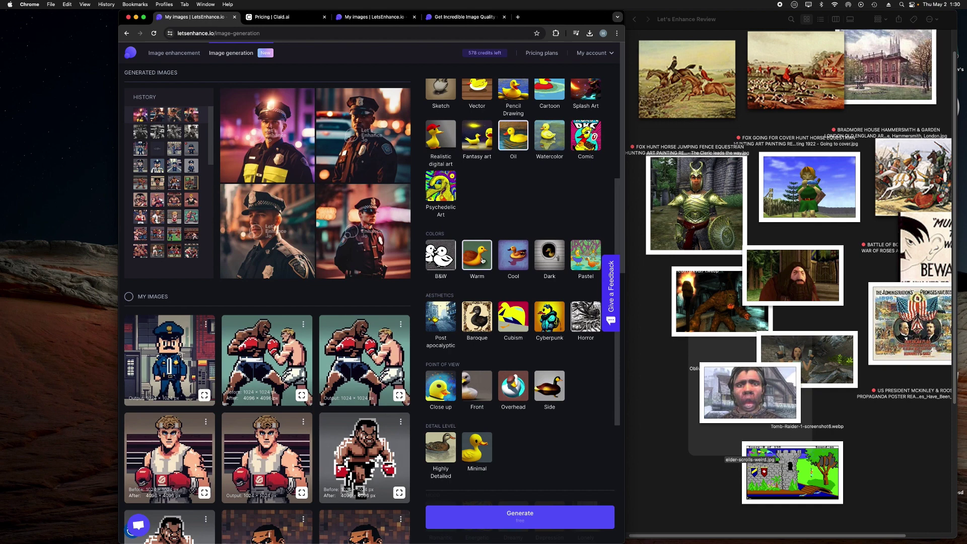
# - Set the aesthetics to Post apocalyptic and the point of view to Side
pyautogui.scroll(-3, 483, 266)
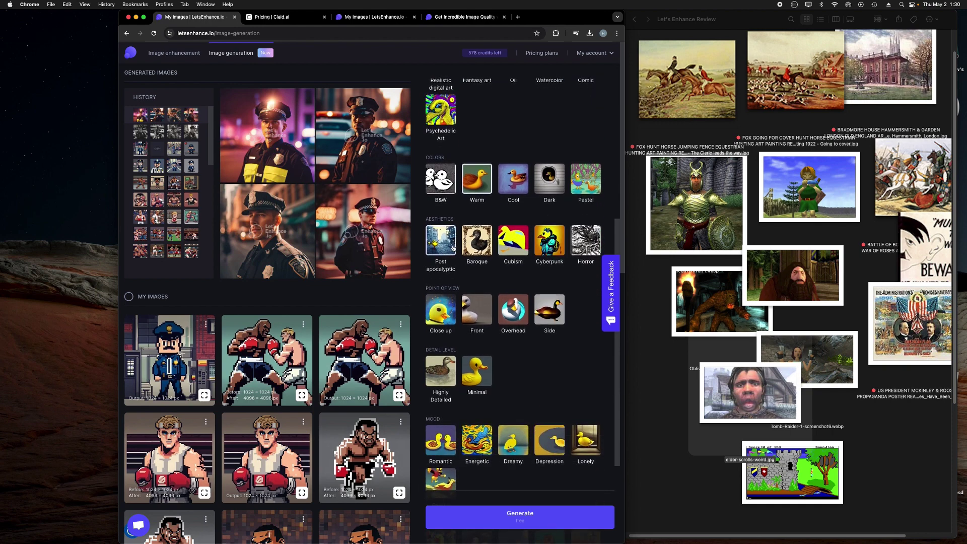
pyautogui.click(455, 252)
pyautogui.scroll(-3, 455, 252)
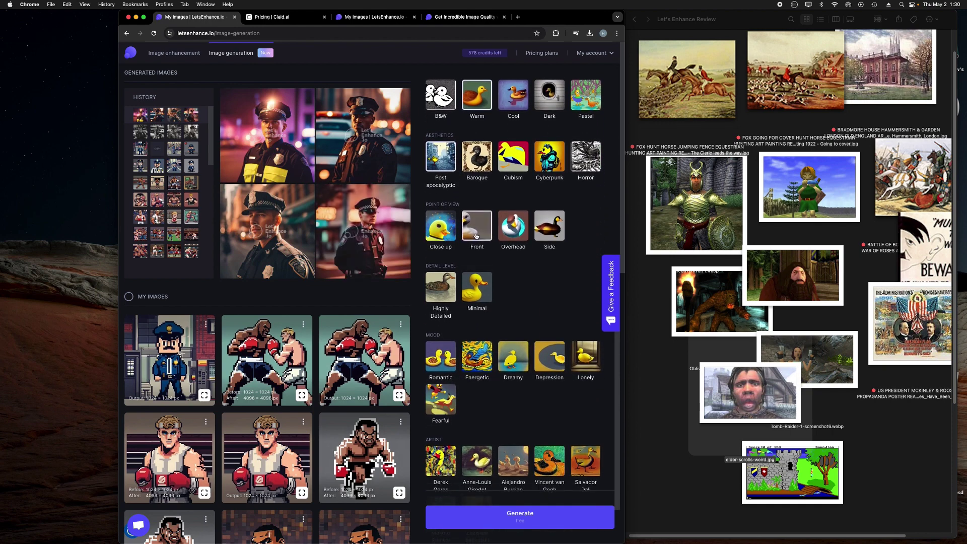
pyautogui.click(549, 228)
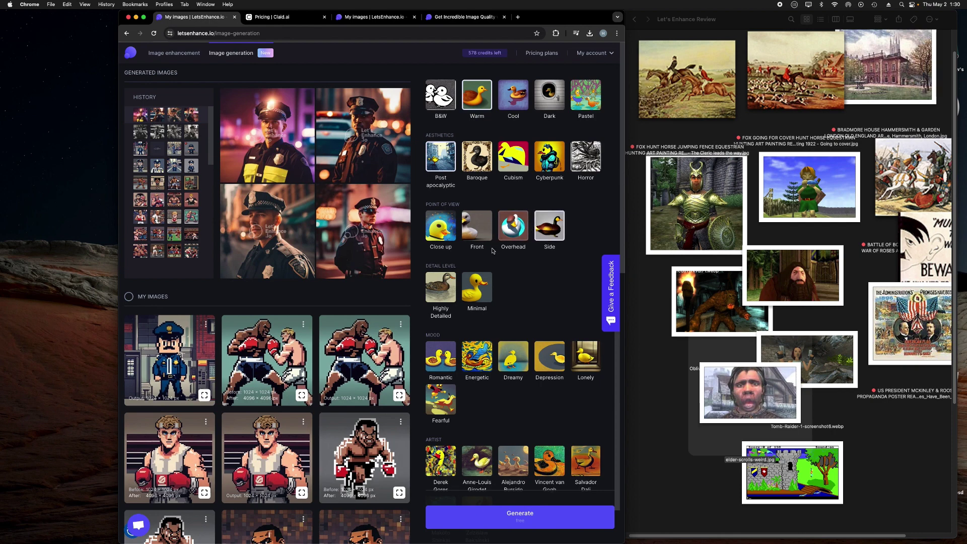
# - Set the detail level to Highly Detailed and the mood to Energetic
pyautogui.scroll(-2, 474, 252)
pyautogui.click(442, 248)
pyautogui.scroll(-1, 444, 248)
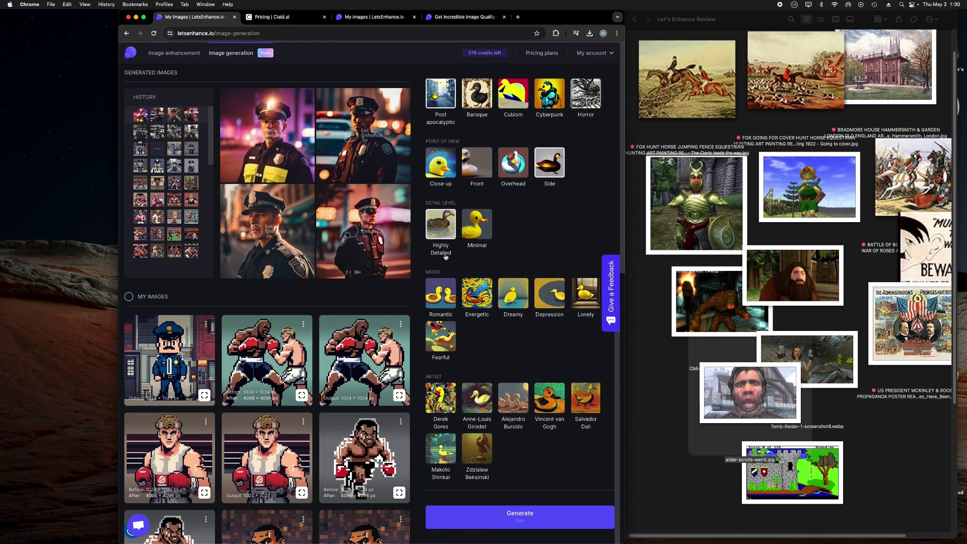
pyautogui.scroll(-3, 511, 282)
pyautogui.click(477, 294)
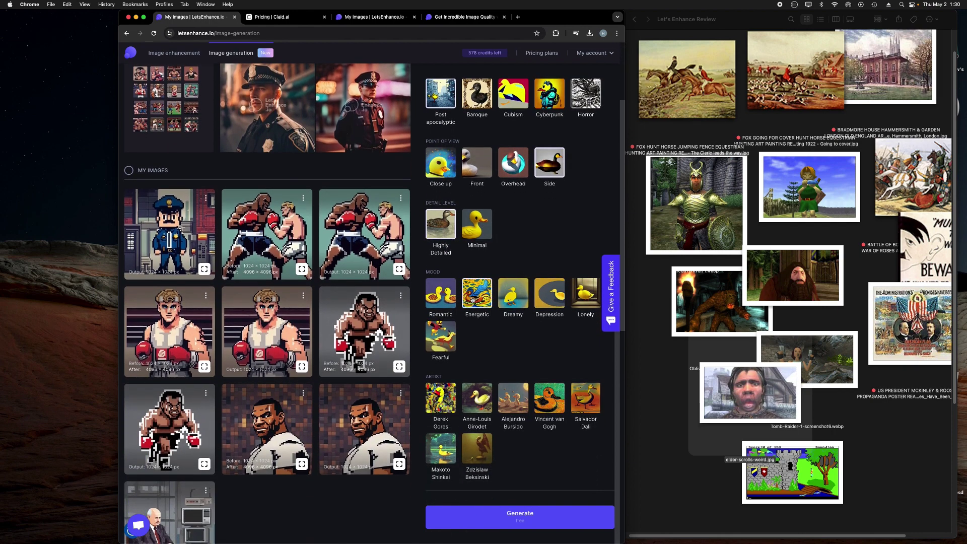
# - Choose Anne-Louis Girodet as the artist and generate the firefighter illustrations
pyautogui.scroll(-6, 474, 400)
pyautogui.scroll(-1, 474, 399)
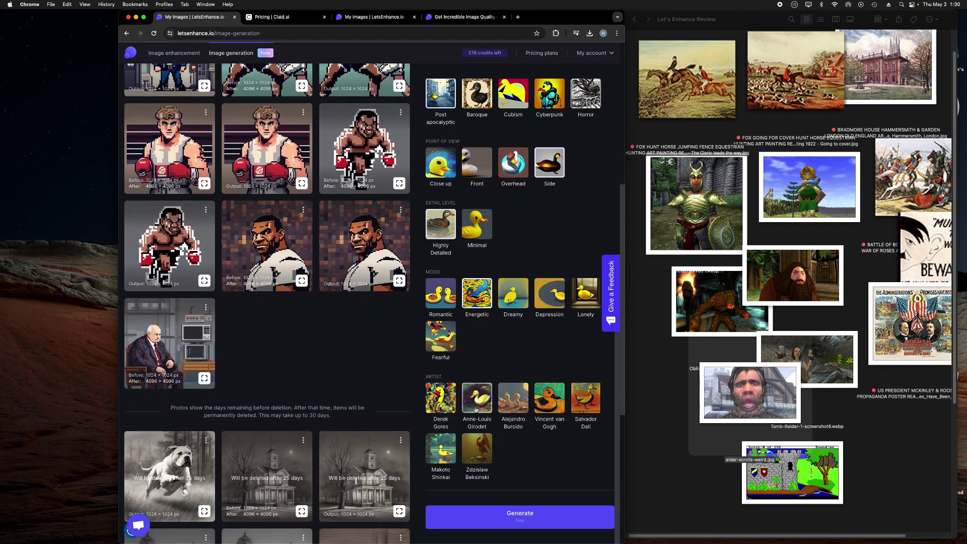
pyautogui.scroll(-2, 443, 418)
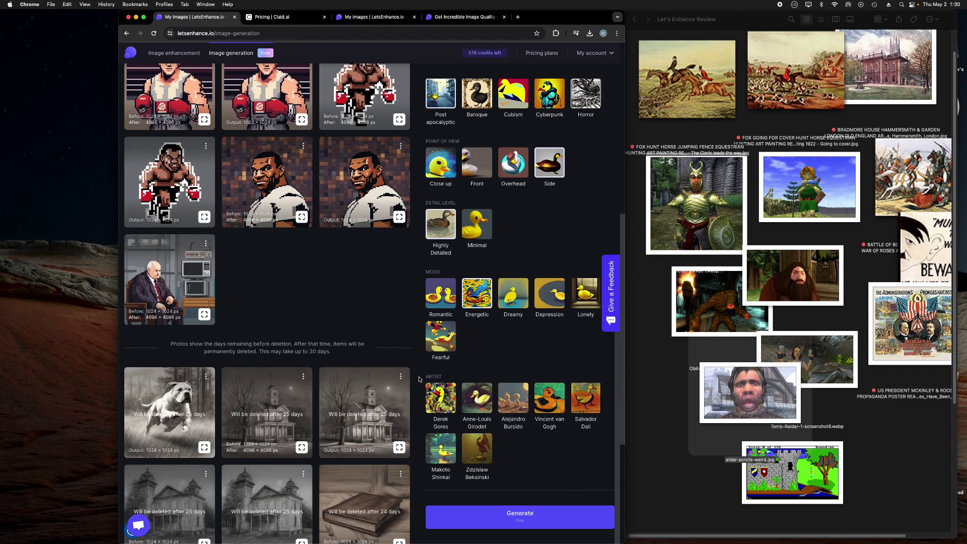
pyautogui.click(467, 404)
pyautogui.click(531, 515)
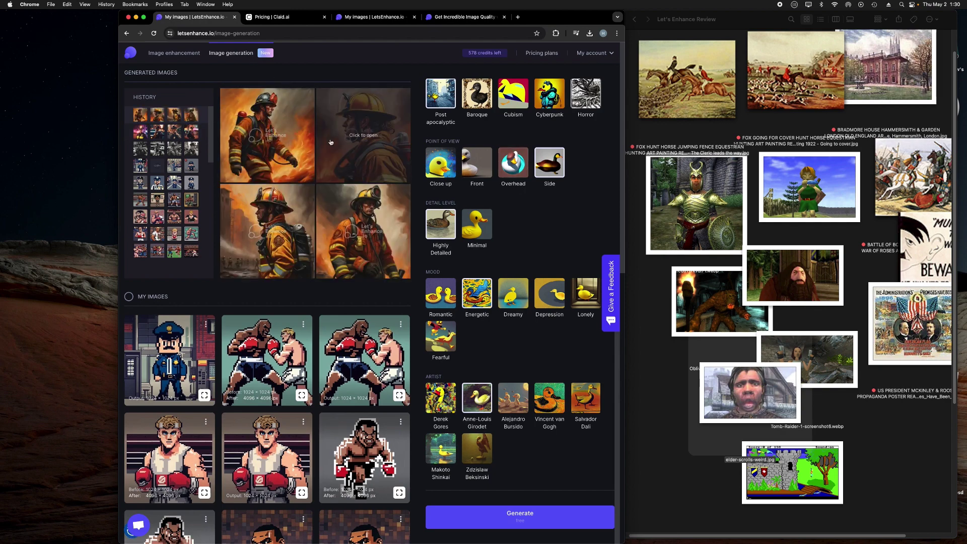
# - Preview the four generated firefighter illustrations one after another and close the preview
pyautogui.click(282, 146)
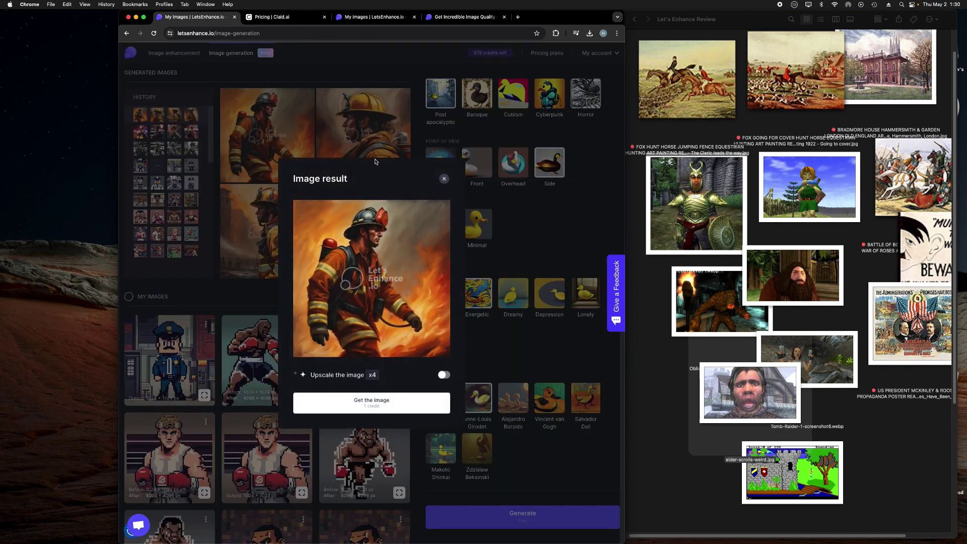
pyautogui.click(375, 154)
pyautogui.click(375, 136)
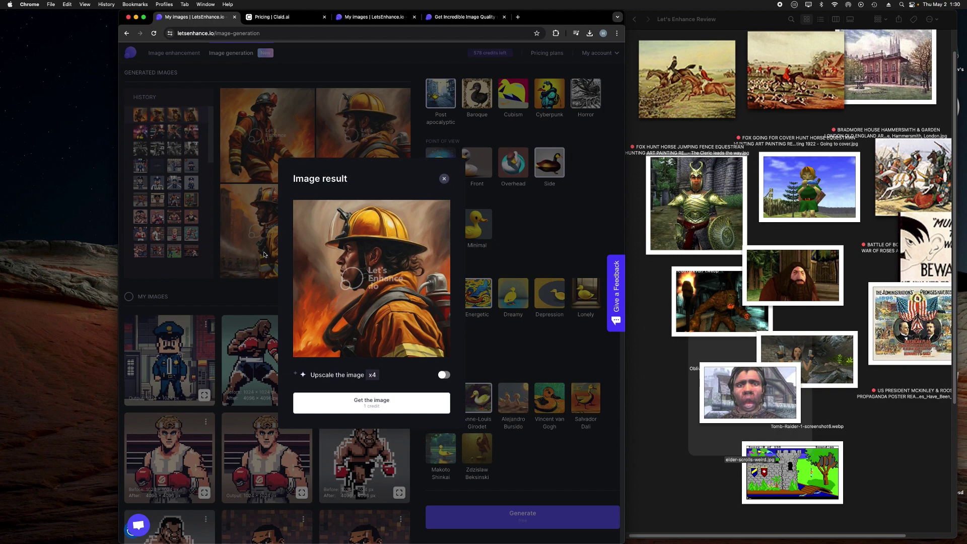
pyautogui.click(265, 255)
pyautogui.click(265, 254)
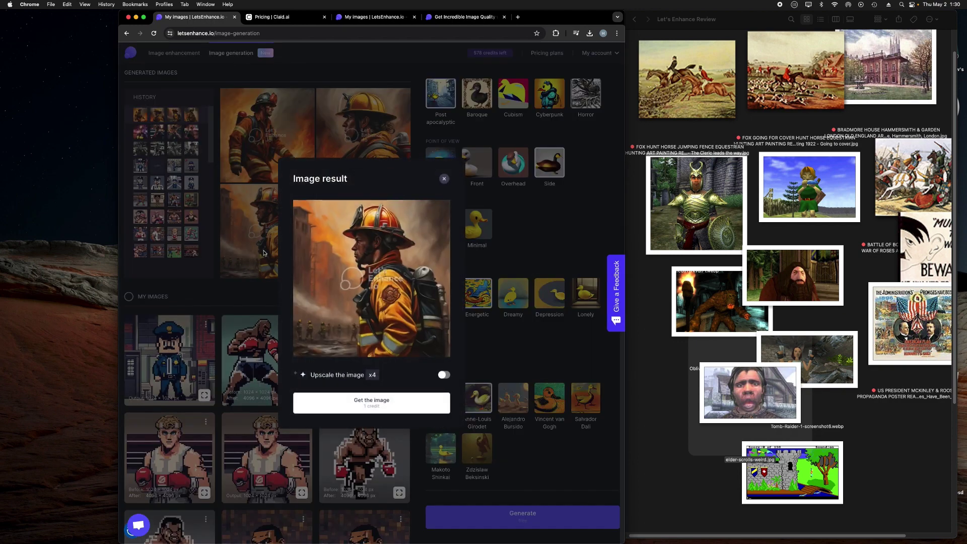
pyautogui.click(444, 180)
pyautogui.click(378, 222)
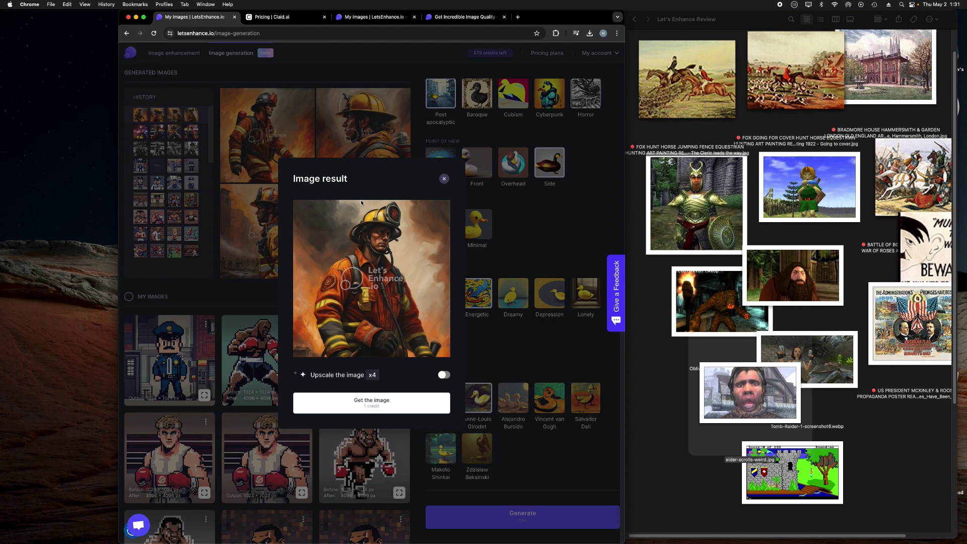
pyautogui.click(388, 146)
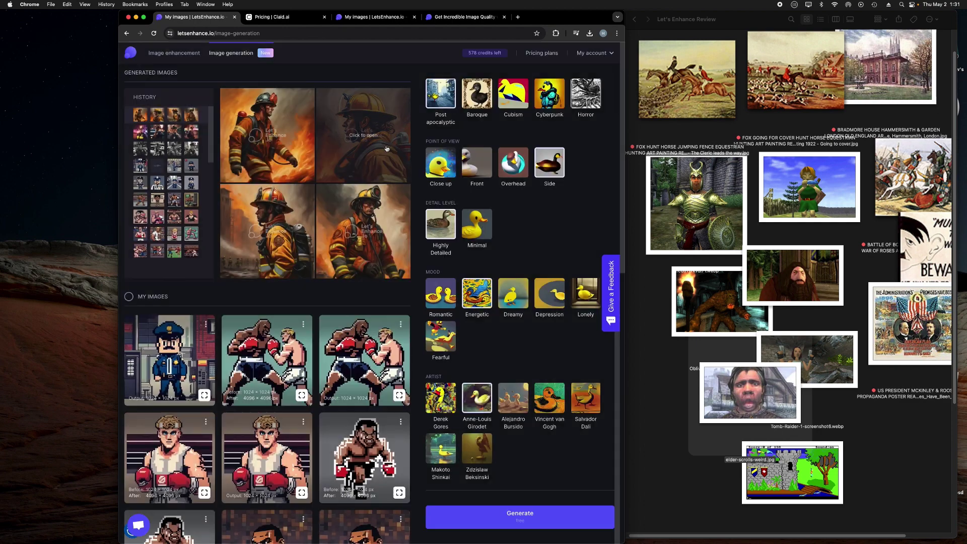
pyautogui.click(369, 151)
pyautogui.click(220, 160)
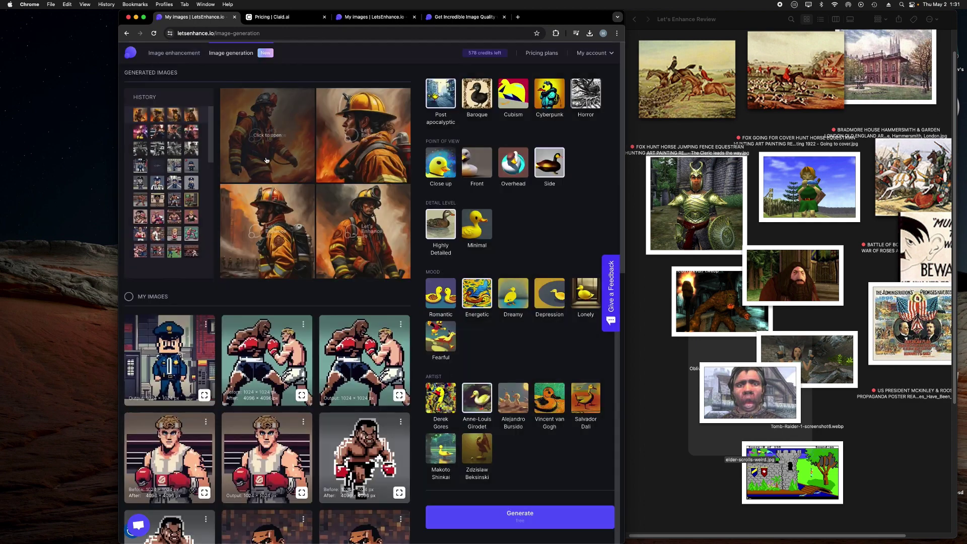
# - Replace "firefighter" in the prompt with "Abraham Lincoln" and generate the illustrations with the same style options
pyautogui.scroll(10, 558, 95)
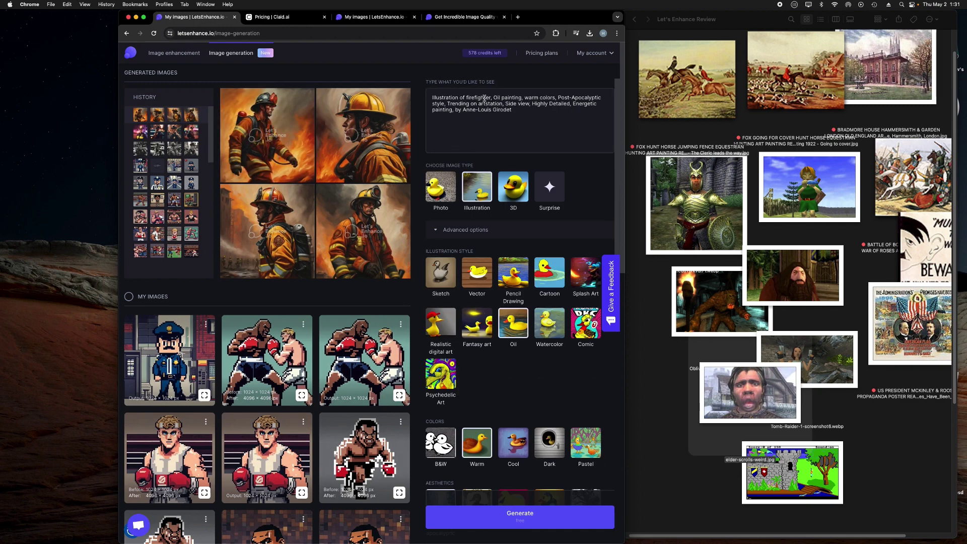
pyautogui.click(522, 110)
pyautogui.doubleClick(474, 97)
pyautogui.write('Abraha')
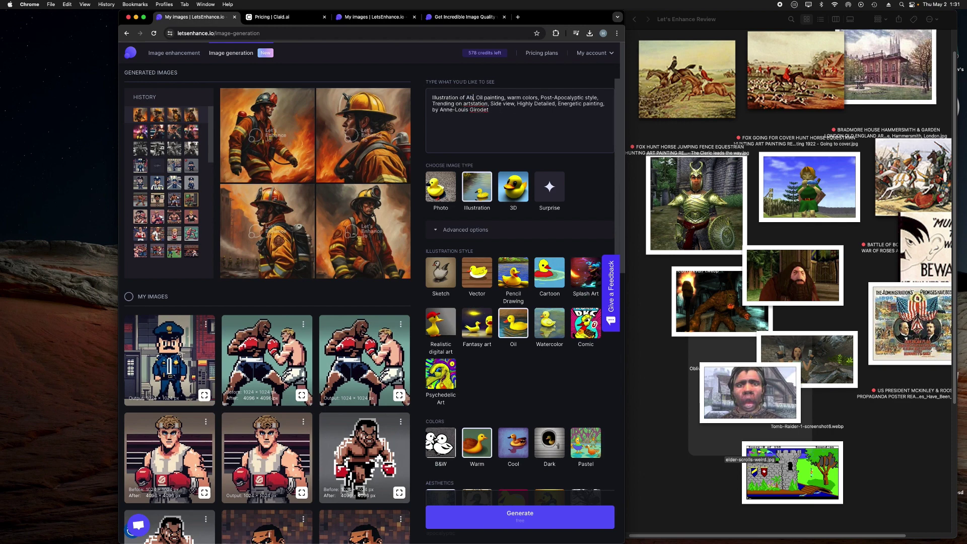
pyautogui.write('m Lincol')
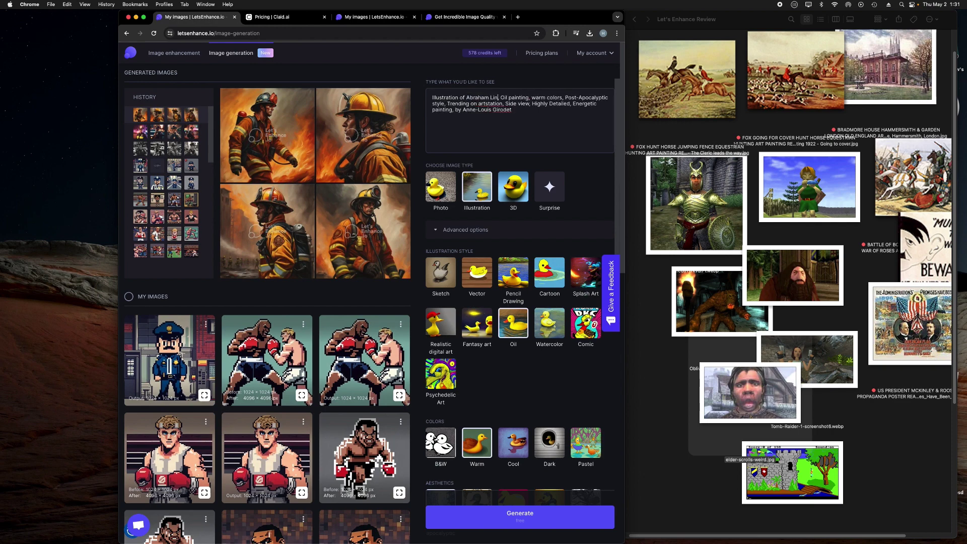
pyautogui.write('n')
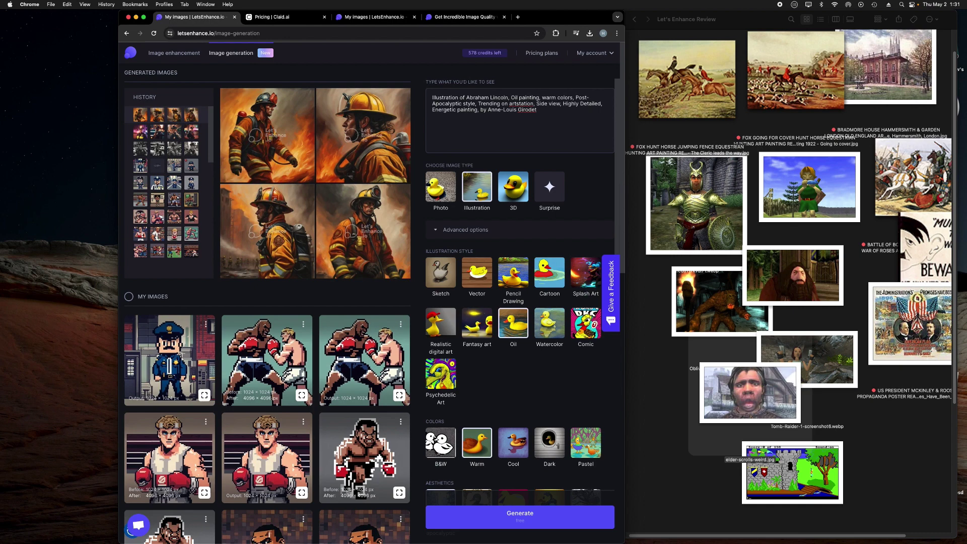
pyautogui.scroll(-10, 532, 255)
pyautogui.click(539, 523)
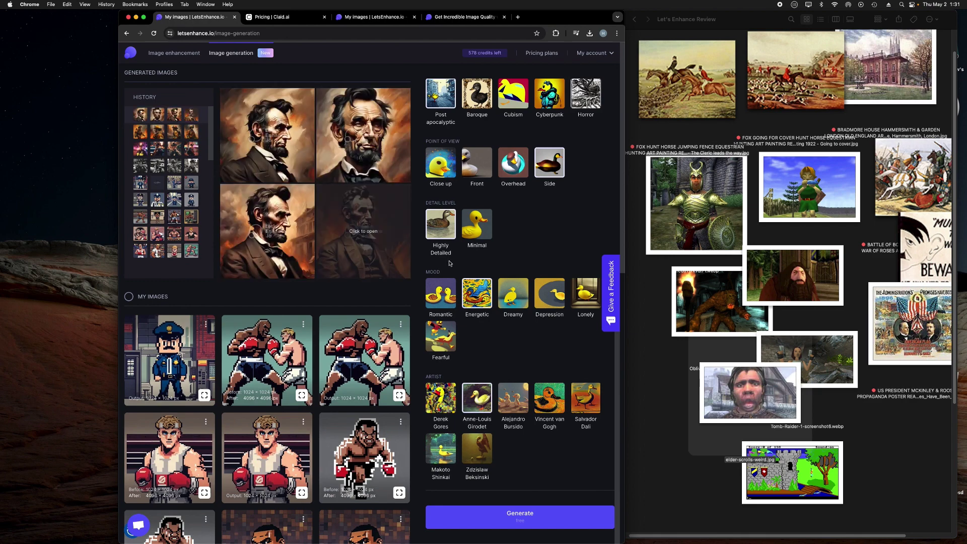
# - Preview the generated Abraham Lincoln illustrations one after another and close the preview
pyautogui.click(268, 231)
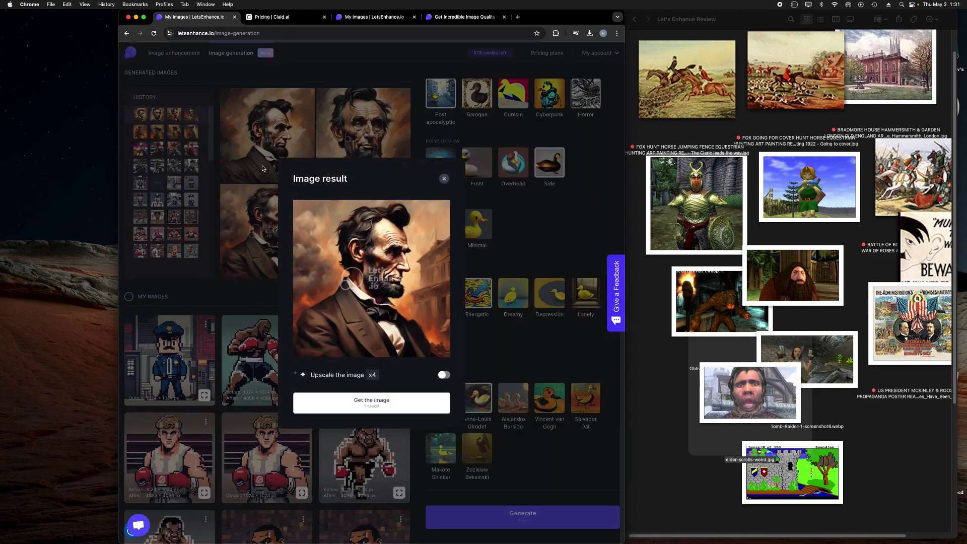
pyautogui.click(252, 144)
pyautogui.click(363, 136)
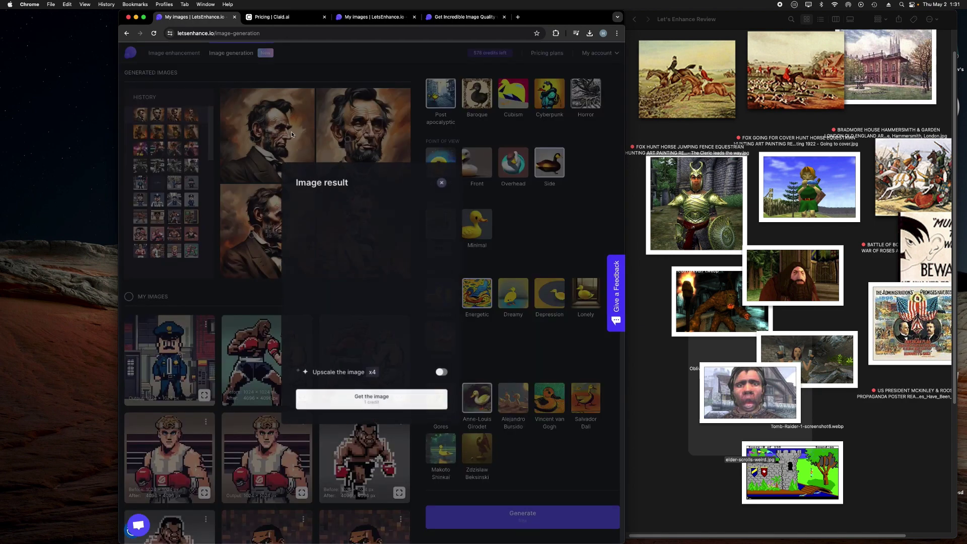
pyautogui.click(364, 136)
pyautogui.click(363, 136)
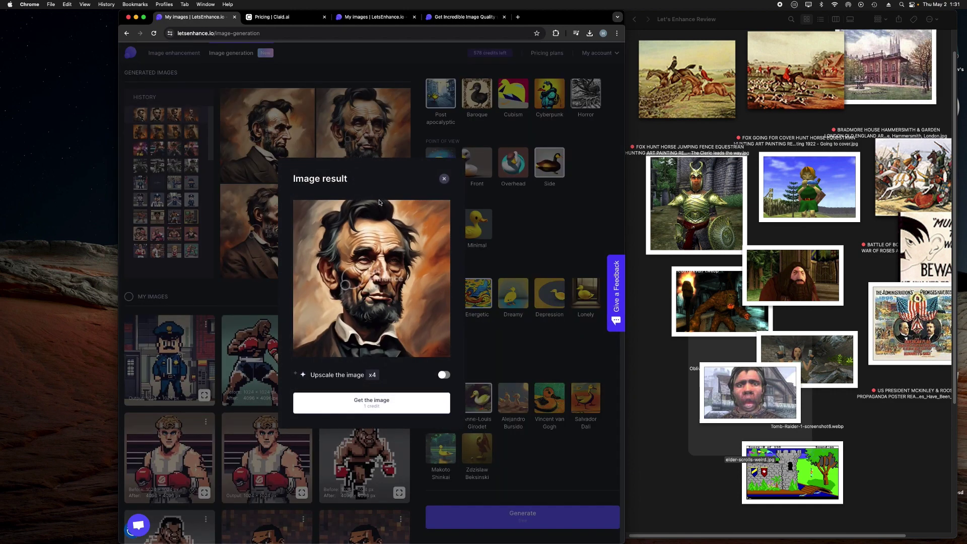
pyautogui.click(377, 141)
pyautogui.click(389, 242)
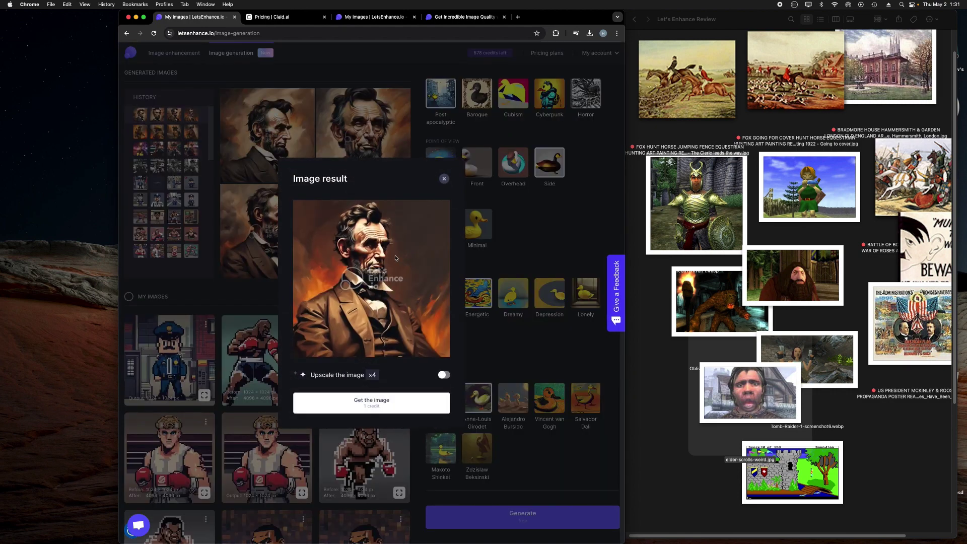
pyautogui.click(444, 180)
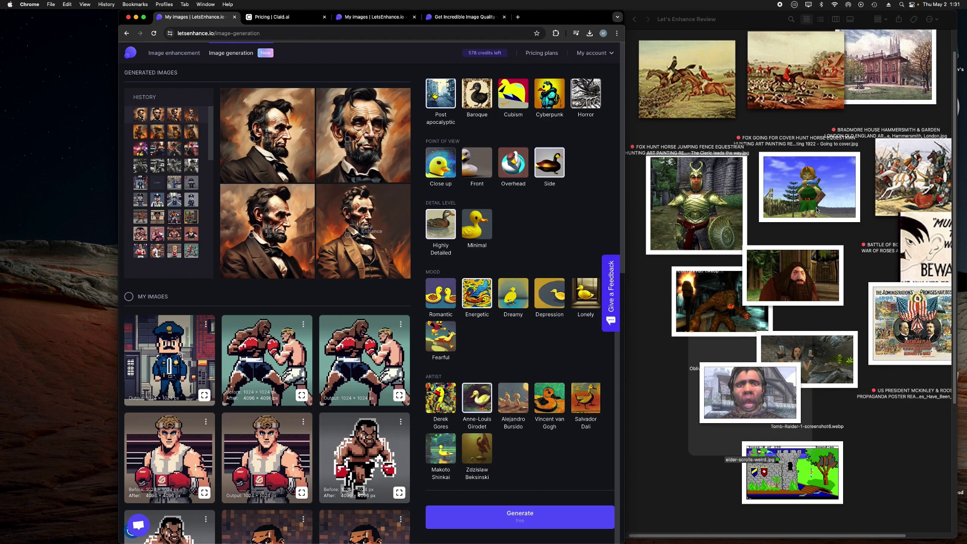
# - Open the Image Prompt RTF document from the Let's Enhance Review folder, copy its entire text and close it
pyautogui.click(803, 363)
pyautogui.press('ctrl+super+s')
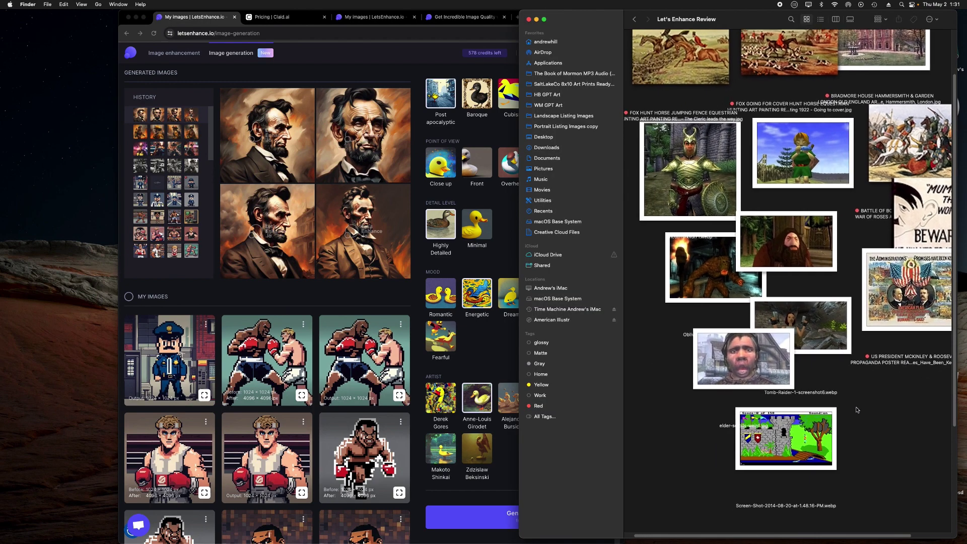
pyautogui.scroll(-5, 858, 410)
pyautogui.doubleClick(703, 424)
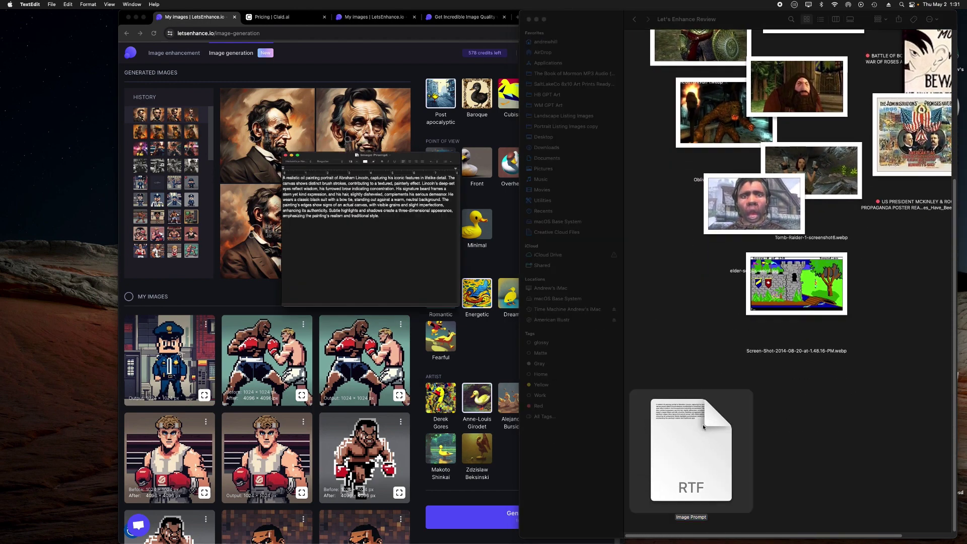
pyautogui.press('super+a')
pyautogui.press('super+c')
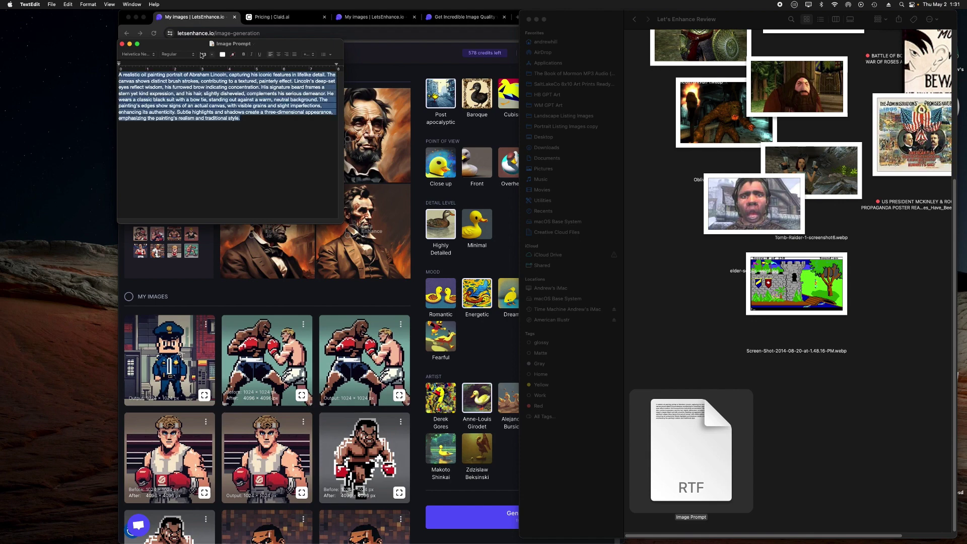
pyautogui.press('super+w')
# - Replace the image generation prompt with the copied "A realistic oil painting portrait of Abraham Lincoln" description and generate the images
pyautogui.click(492, 242)
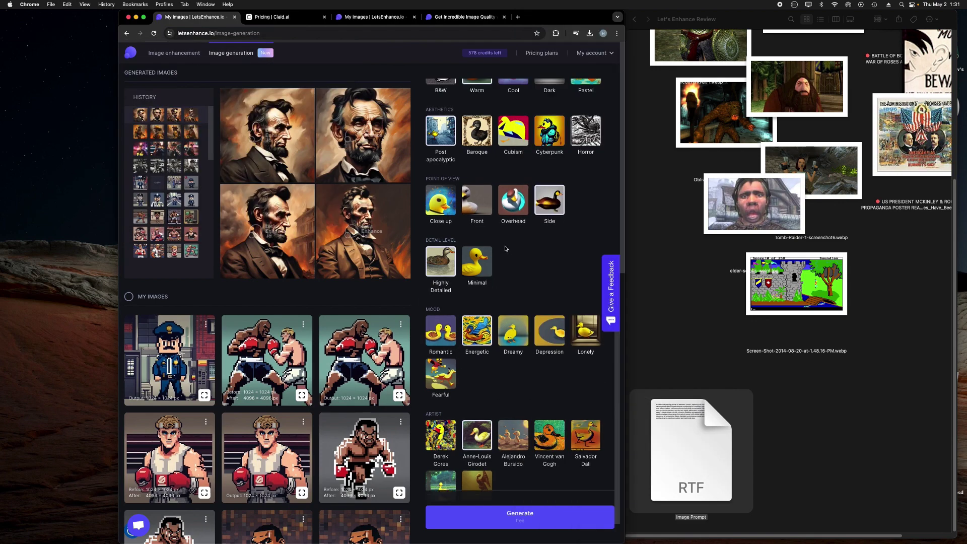
pyautogui.scroll(10, 505, 248)
pyautogui.click(573, 121)
pyautogui.press('super+a')
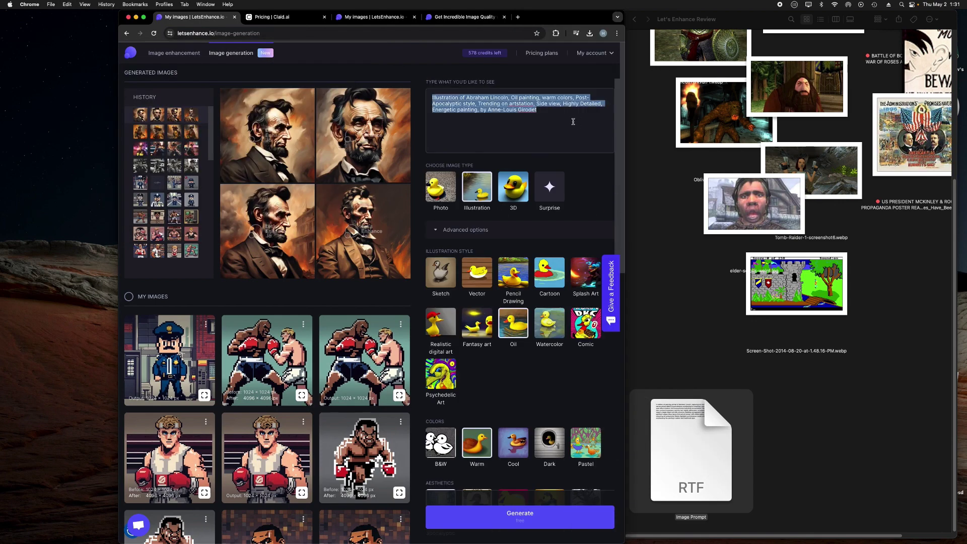
pyautogui.press('super+v')
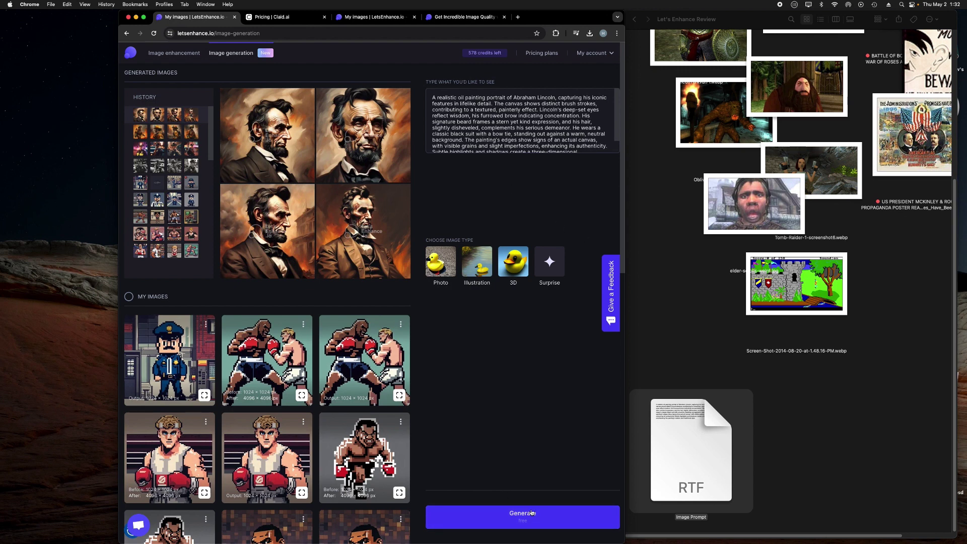
pyautogui.scroll(-2, 473, 137)
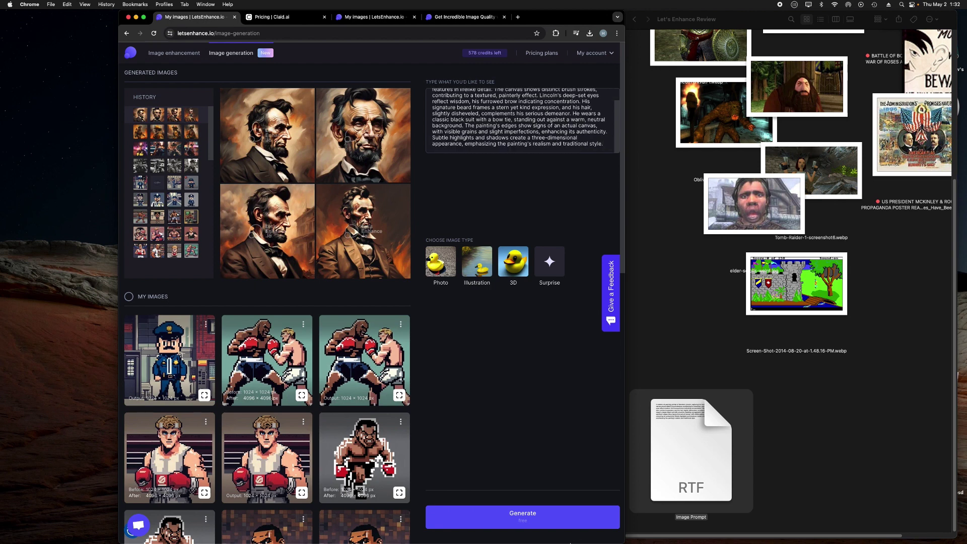
pyautogui.click(517, 519)
pyautogui.scroll(2, 486, 131)
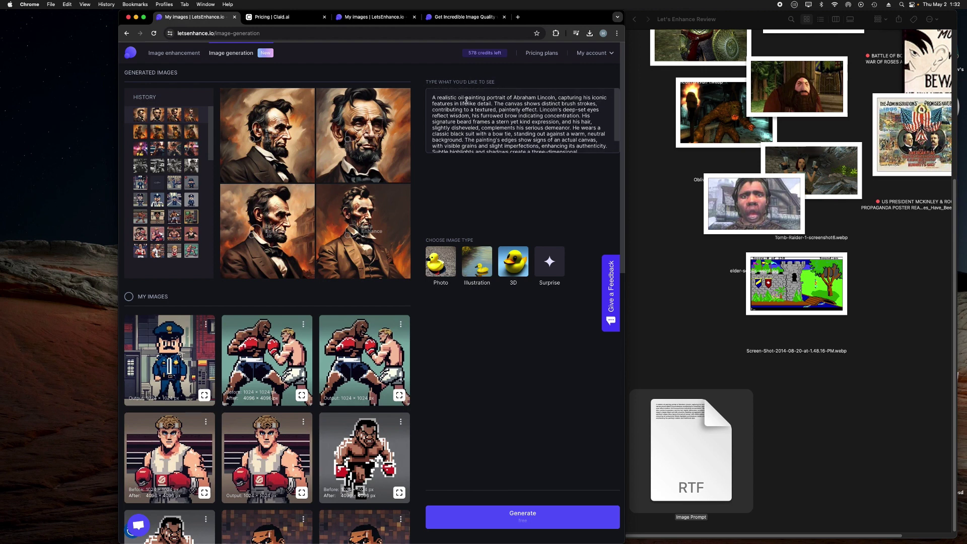
pyautogui.scroll(-1, 442, 99)
pyautogui.scroll(-1, 516, 124)
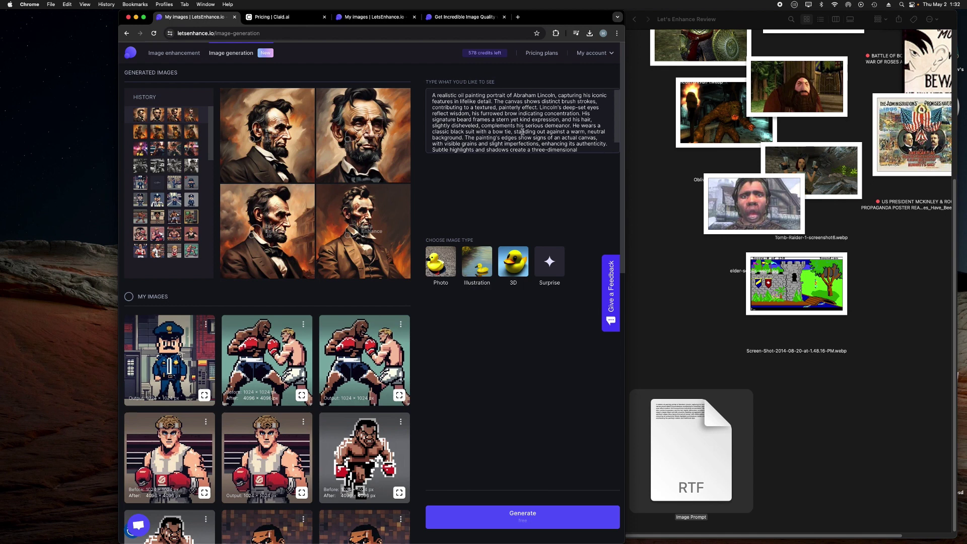
pyautogui.scroll(-1, 523, 132)
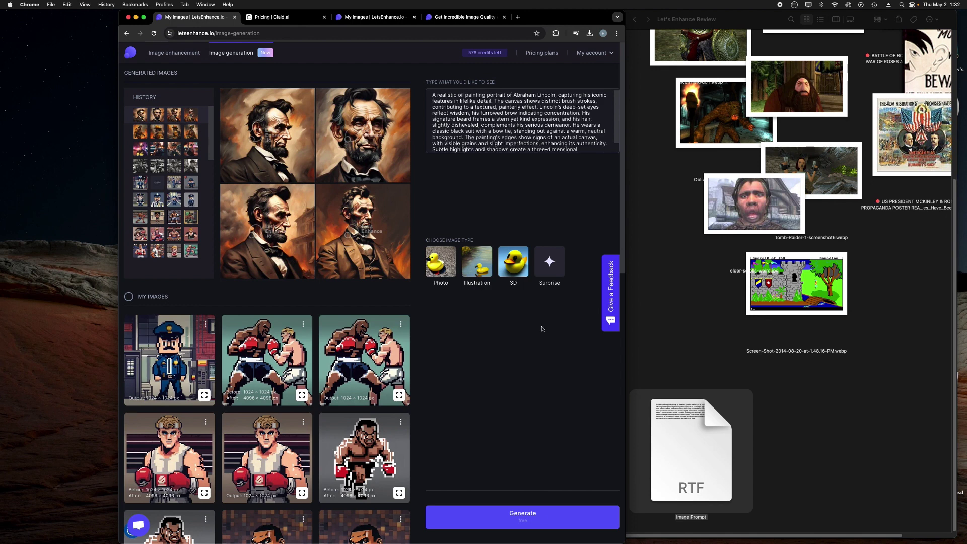
pyautogui.click(536, 506)
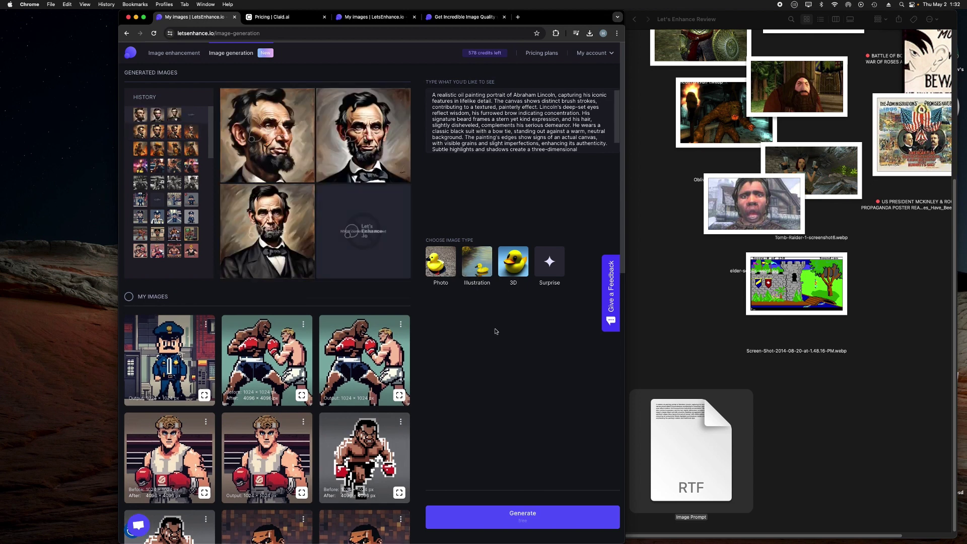
# - Preview the generated oil portraits of Abraham Lincoln one after another and close the preview
pyautogui.click(261, 244)
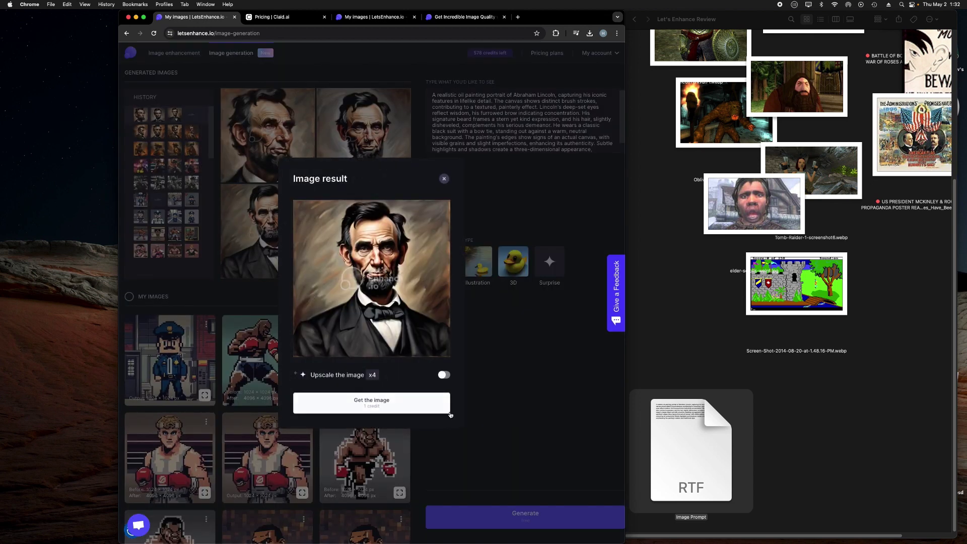
pyautogui.click(269, 148)
pyautogui.click(269, 147)
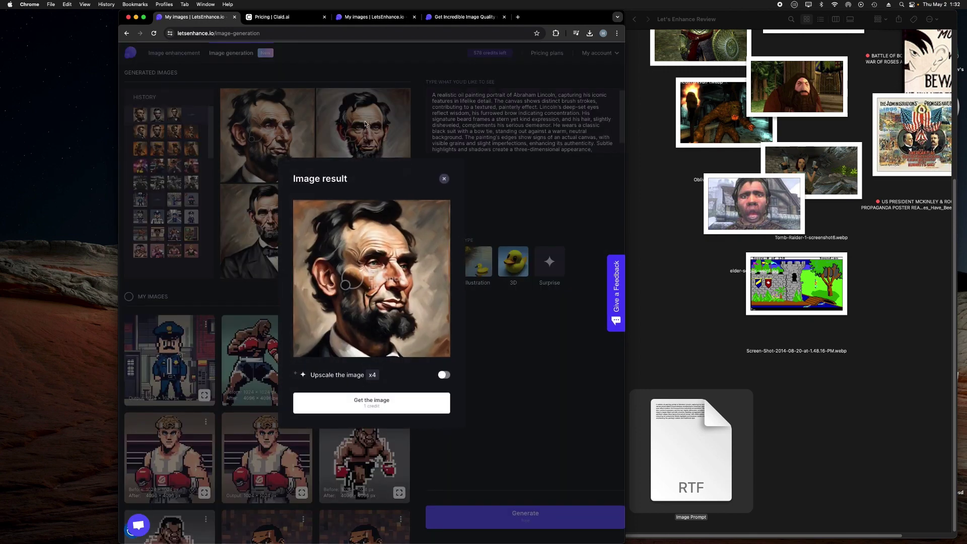
pyautogui.click(355, 119)
pyautogui.click(382, 237)
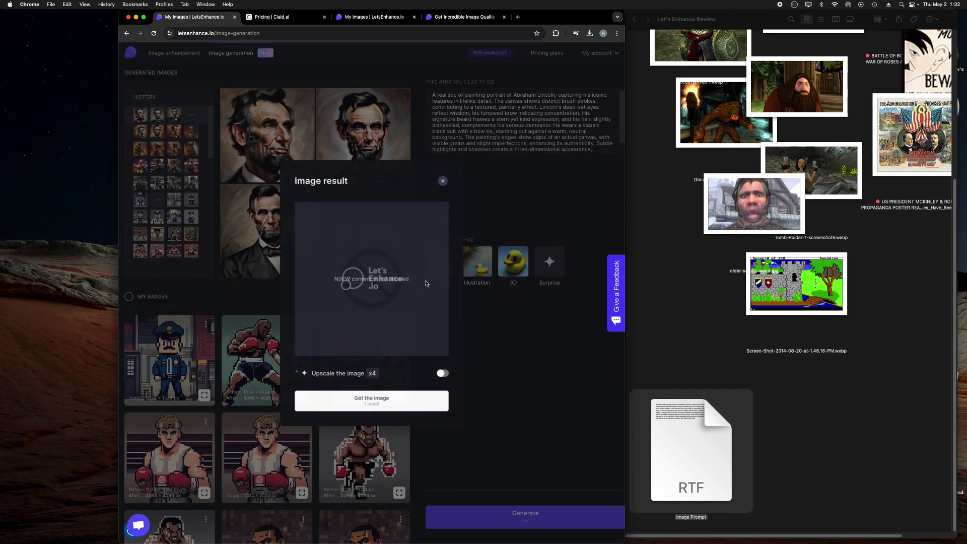
pyautogui.click(444, 179)
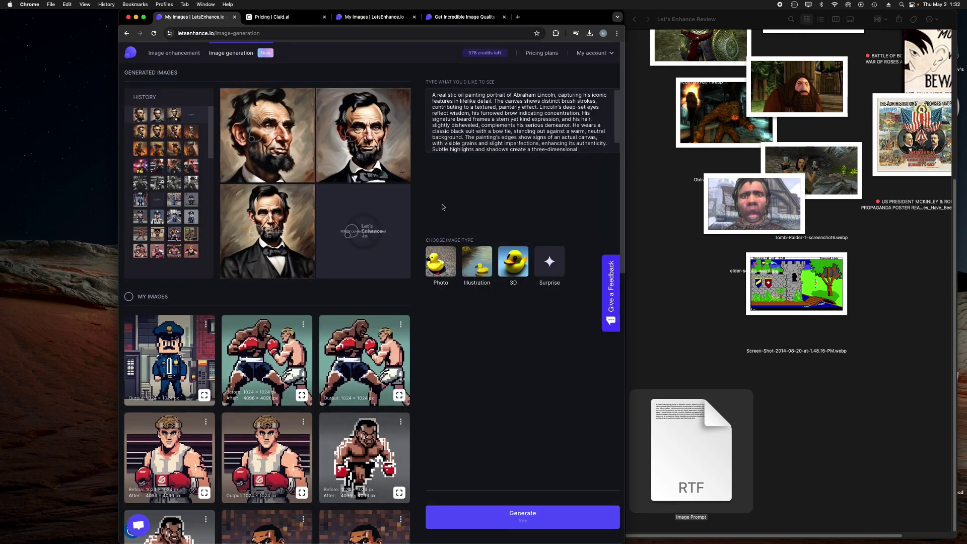
# - Generate another set of Lincoln portraits from the same oil painting prompt, preview them and close the preview
pyautogui.click(510, 515)
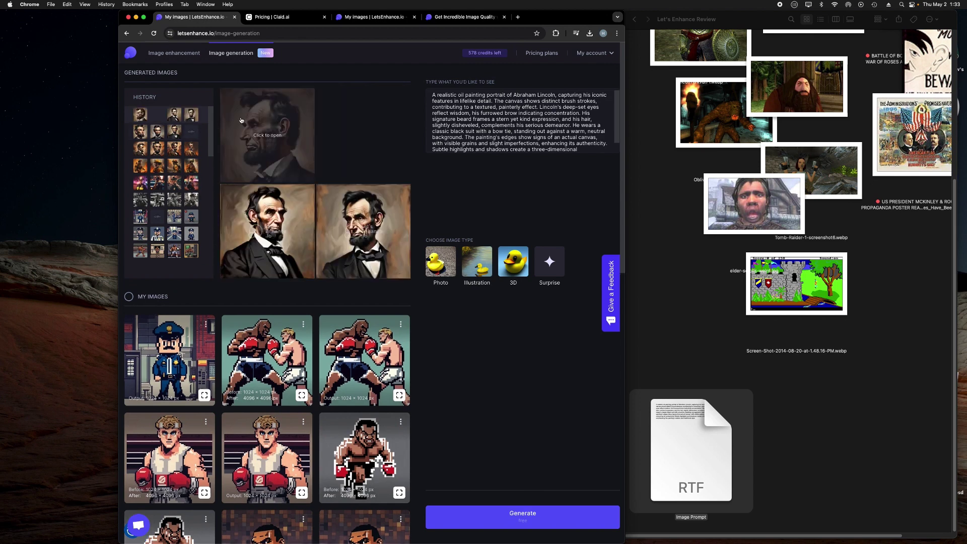
pyautogui.click(276, 136)
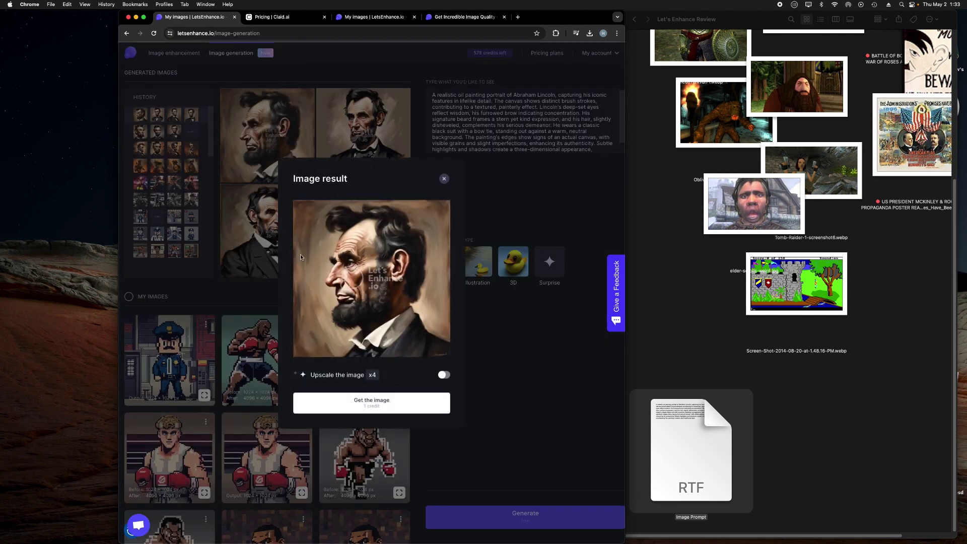
pyautogui.click(254, 244)
pyautogui.click(263, 254)
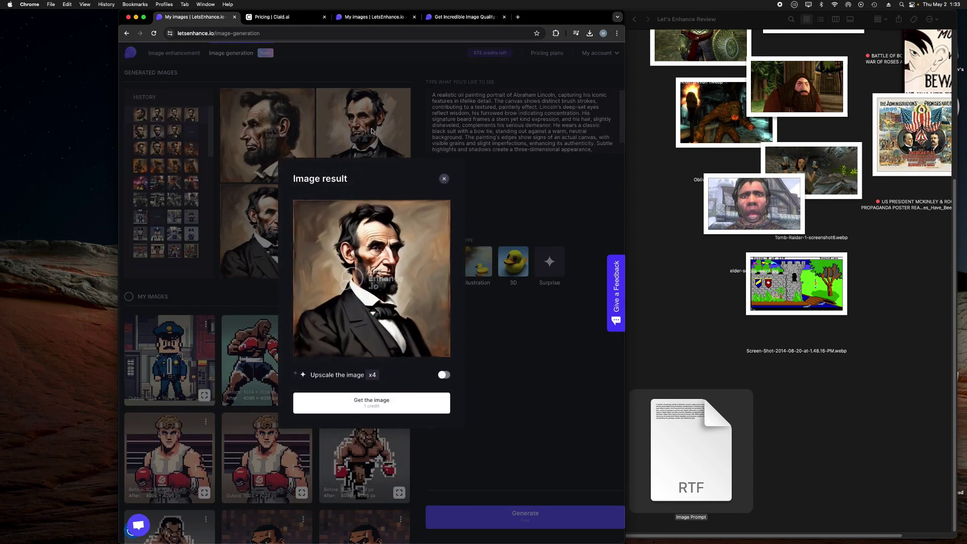
pyautogui.press('Escape')
pyautogui.click(363, 217)
pyautogui.click(444, 180)
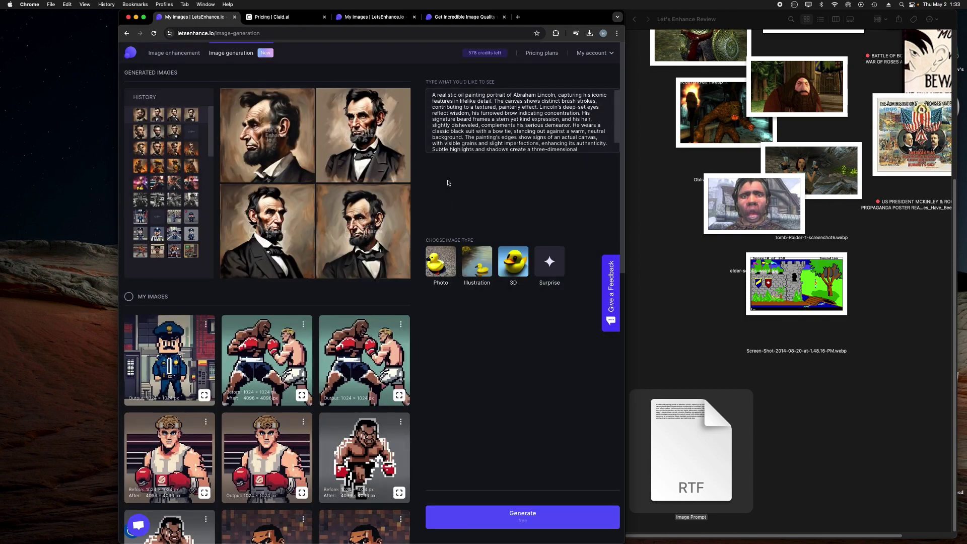
# - Compare the two realistic oil portrait sets with the earlier post-apocalyptic Lincoln illustrations by reopening each from the generation history
pyautogui.click(158, 135)
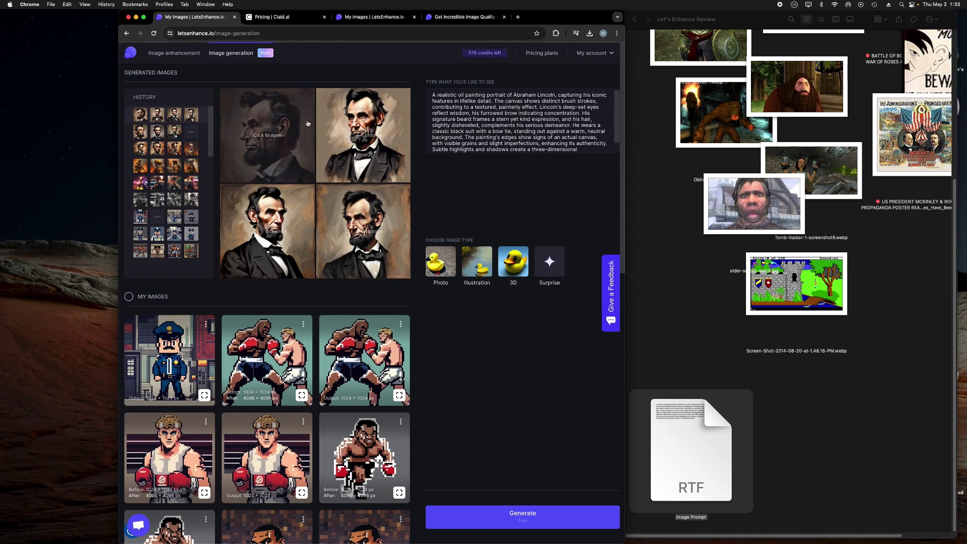
pyautogui.click(143, 136)
pyautogui.click(148, 156)
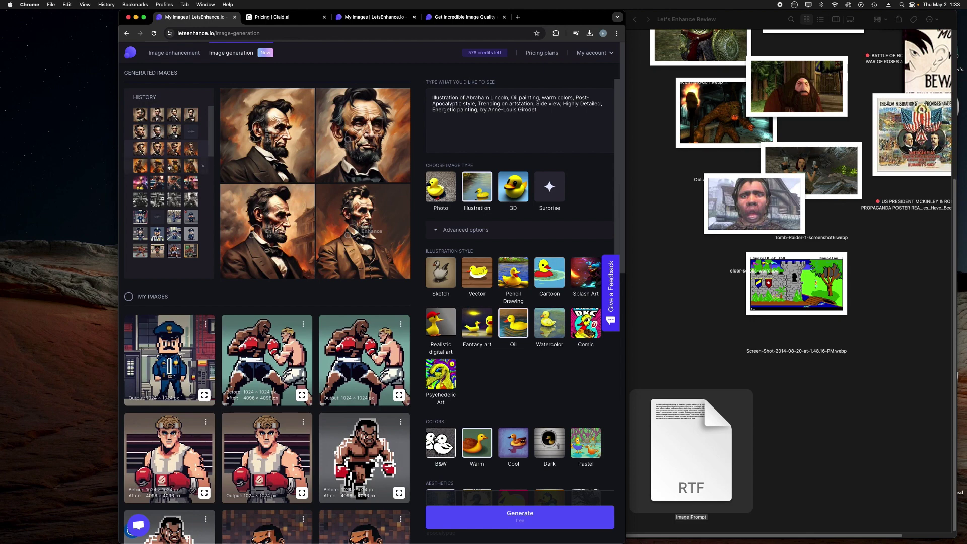
pyautogui.click(162, 138)
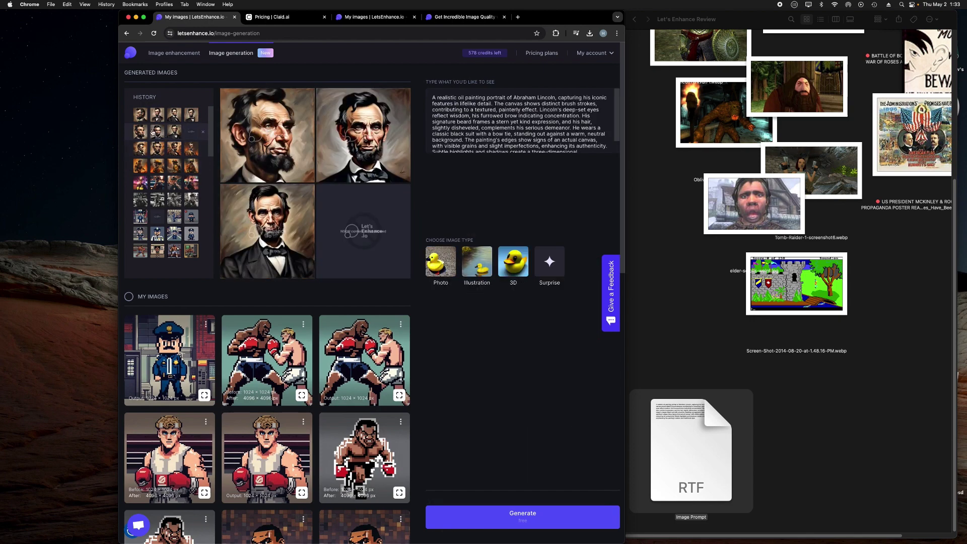
pyautogui.click(164, 118)
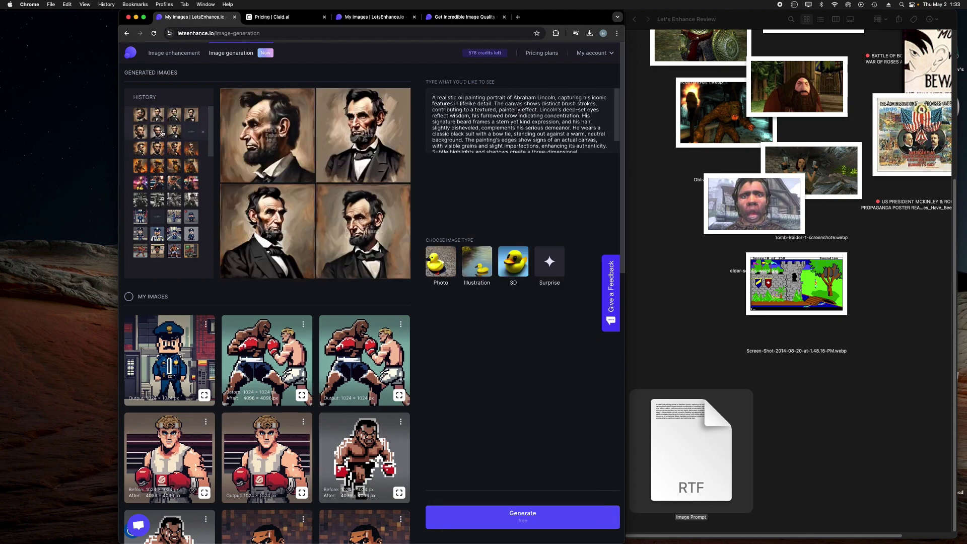
pyautogui.click(162, 133)
pyautogui.click(155, 150)
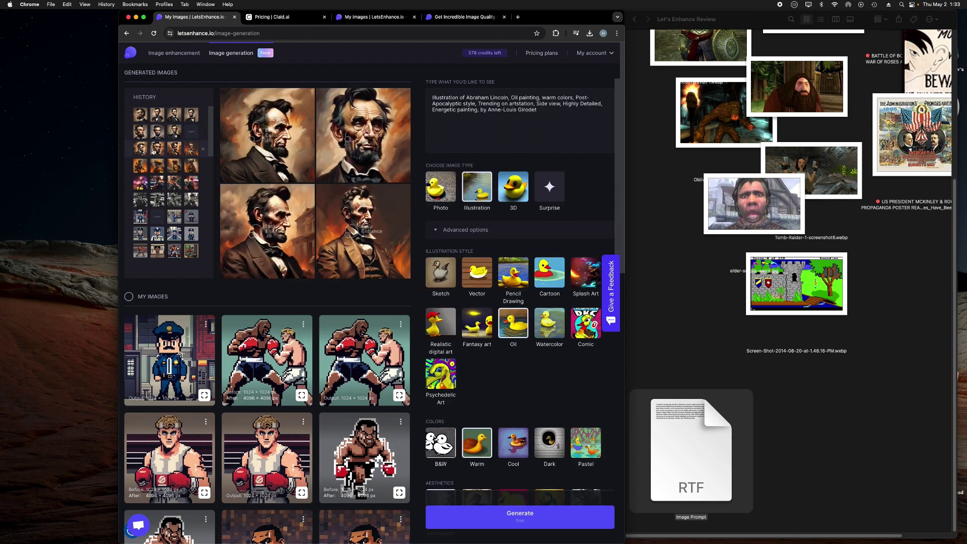
pyautogui.click(158, 134)
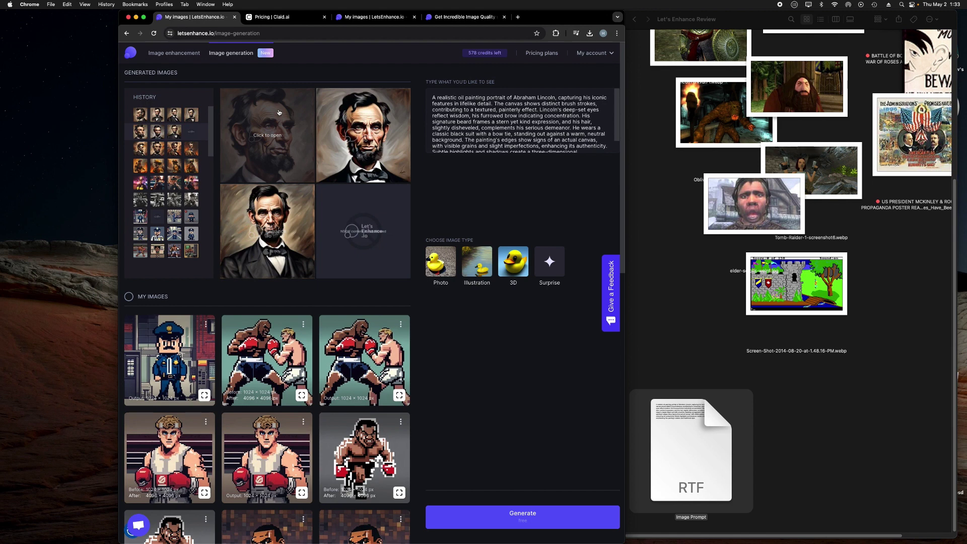
# - Switch to image enhancement, open the before-and-after comparison of the gold-armored warrior's Magic x4 upscale and download the result
pyautogui.click(166, 57)
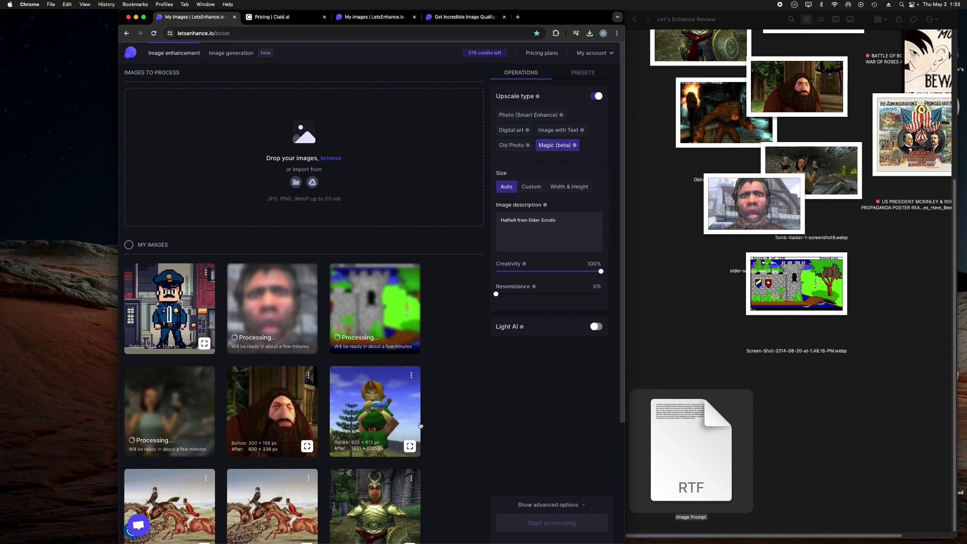
pyautogui.scroll(-3, 388, 459)
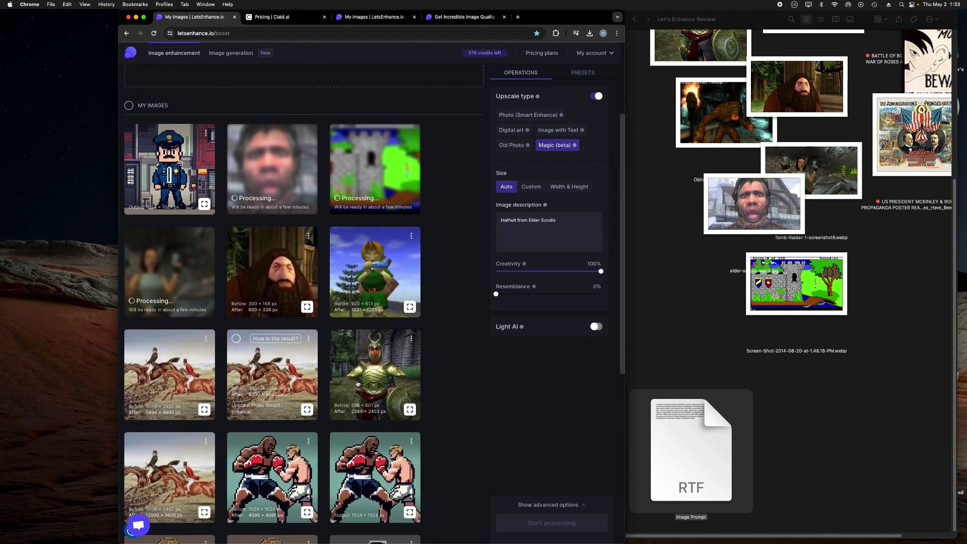
pyautogui.click(380, 364)
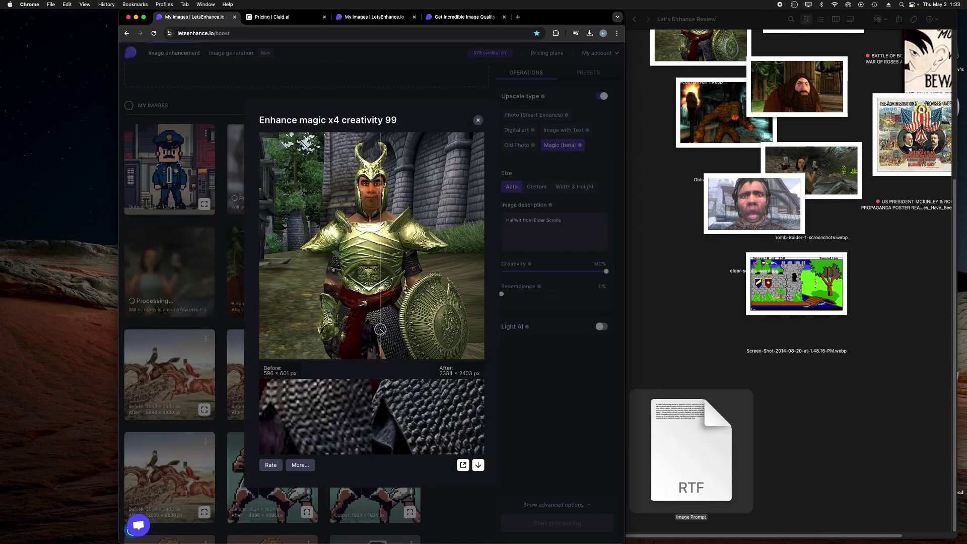
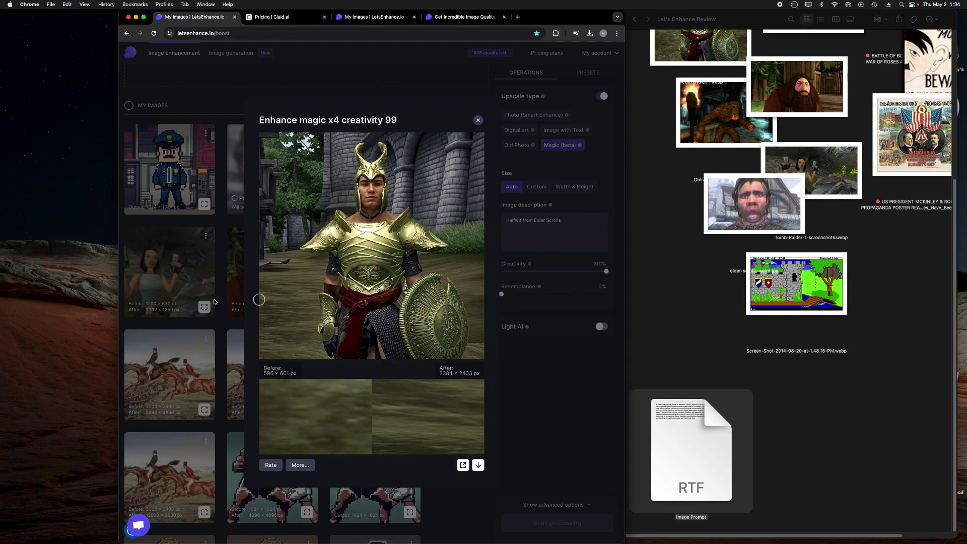
pyautogui.click(478, 465)
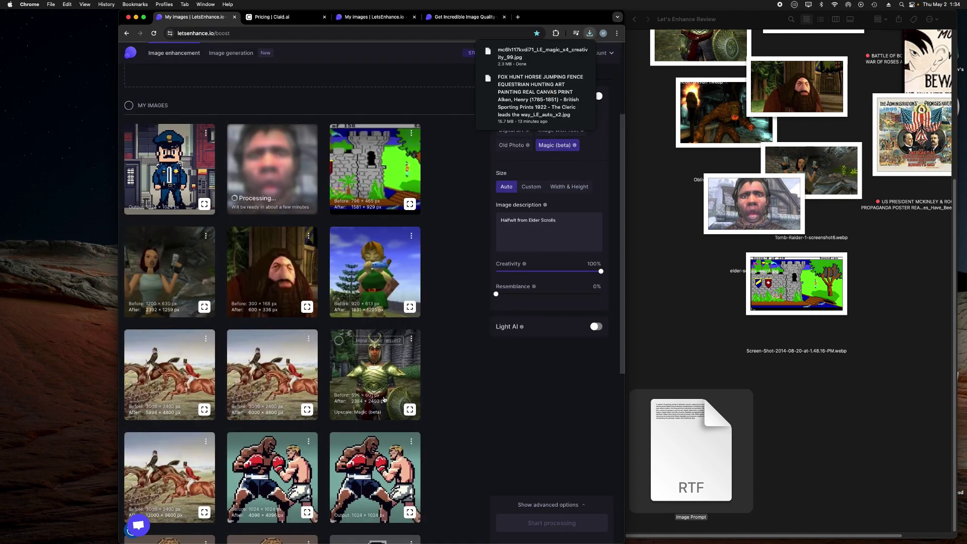
# - Rate the gold-armored warrior's enhancement as "Totally yes!", send the feedback and close the comparison
pyautogui.click(362, 413)
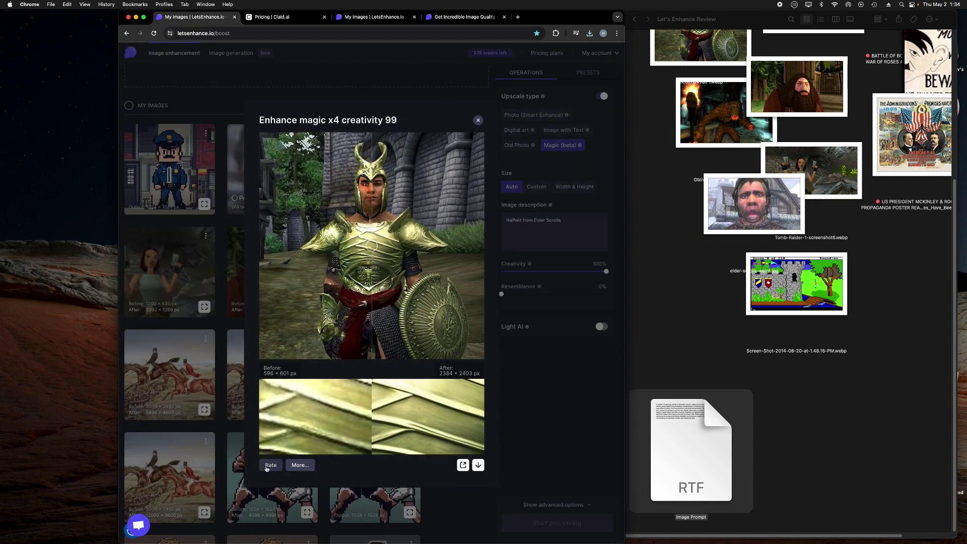
pyautogui.click(269, 465)
pyautogui.click(320, 255)
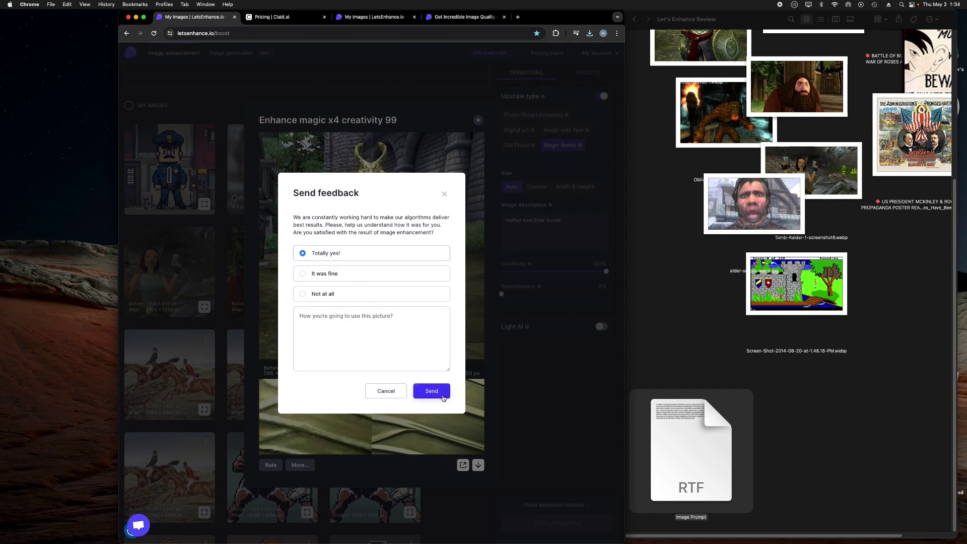
pyautogui.click(423, 389)
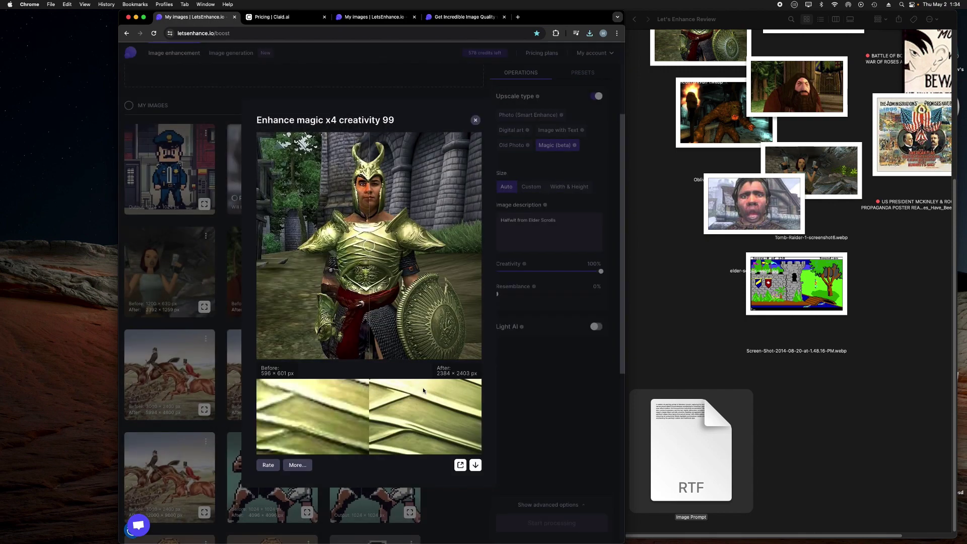
pyautogui.click(476, 120)
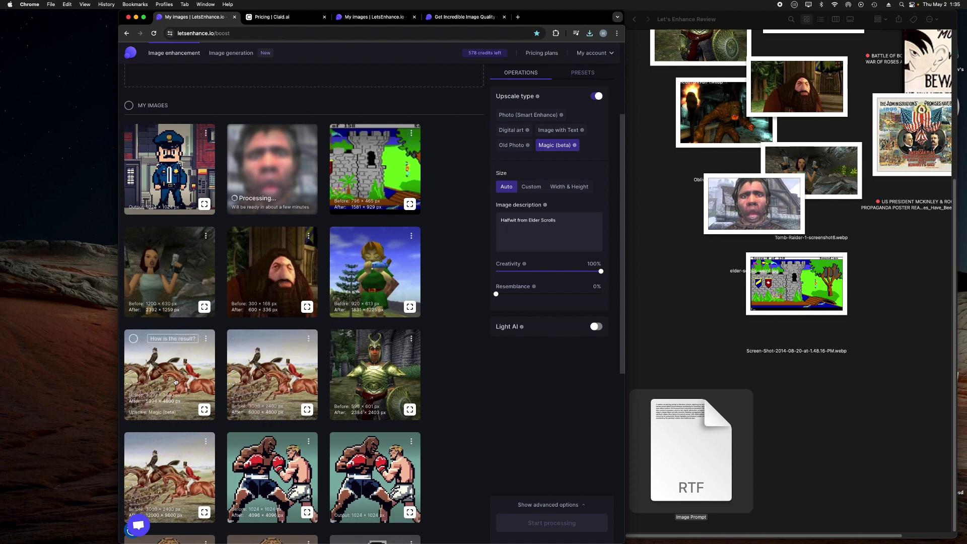
# - Open the Magic x2 result of the fox hunting painting and examine its before-and-after detail
pyautogui.click(177, 363)
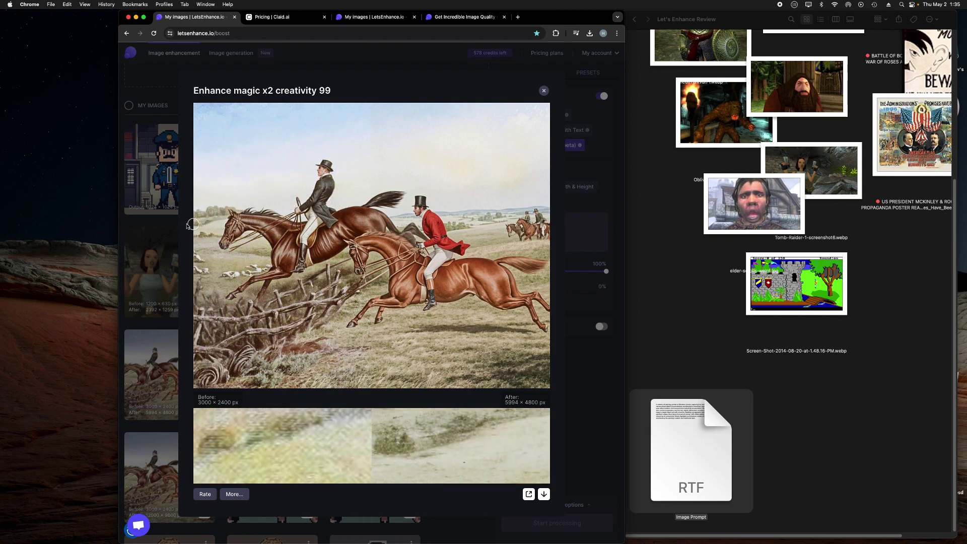
# - Close the fox hunting painting's comparison, reopen its Magic x2 result and download the enhanced image
pyautogui.click(544, 91)
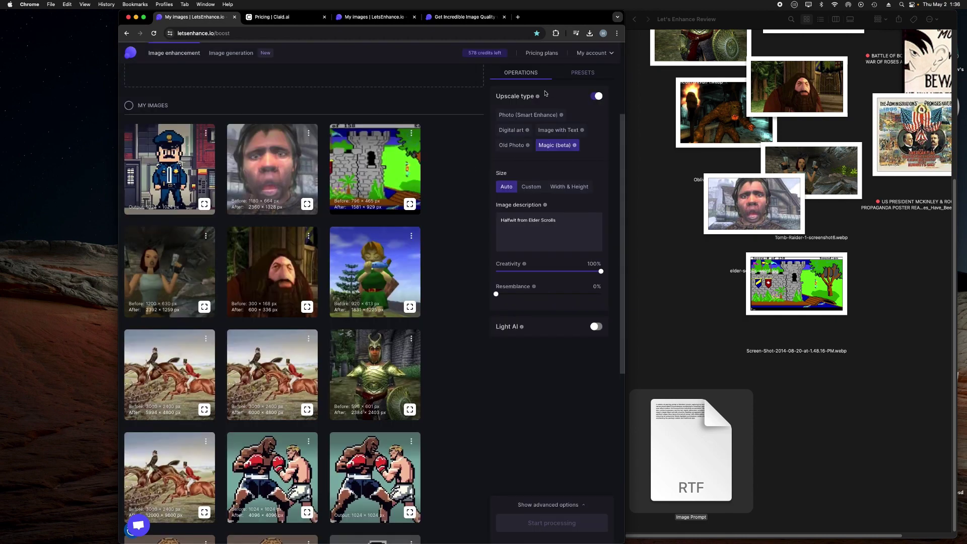
pyautogui.click(202, 412)
pyautogui.click(544, 494)
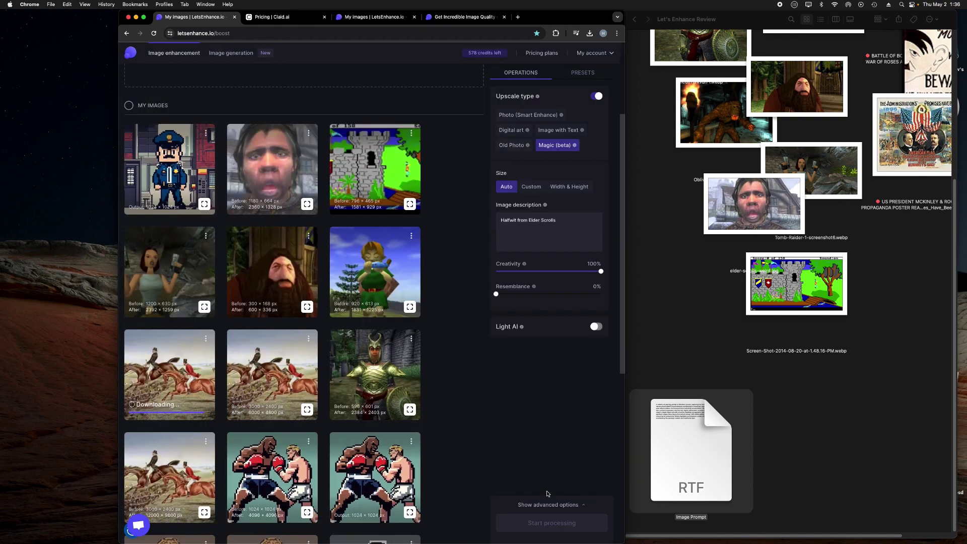
# - Open the Magic x2 result of the green-clad ocarina player and sweep across its before-and-after comparison, then close it
pyautogui.click(379, 276)
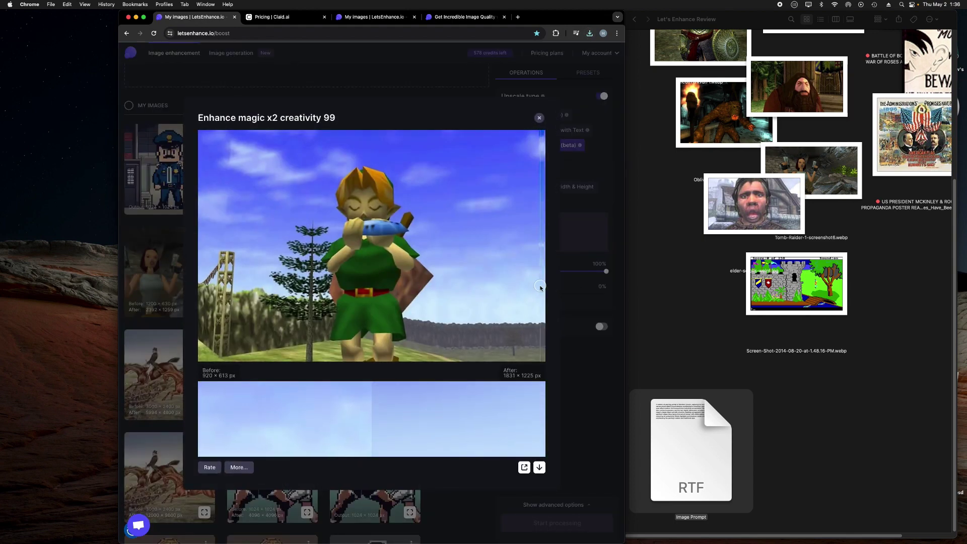
pyautogui.moveTo(529, 289); pyautogui.dragTo(241, 288)
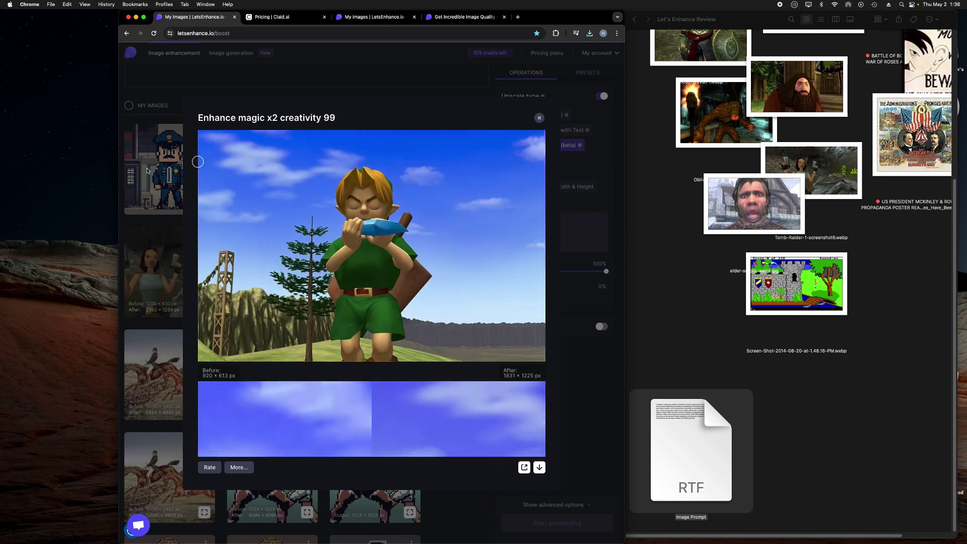
pyautogui.click(539, 117)
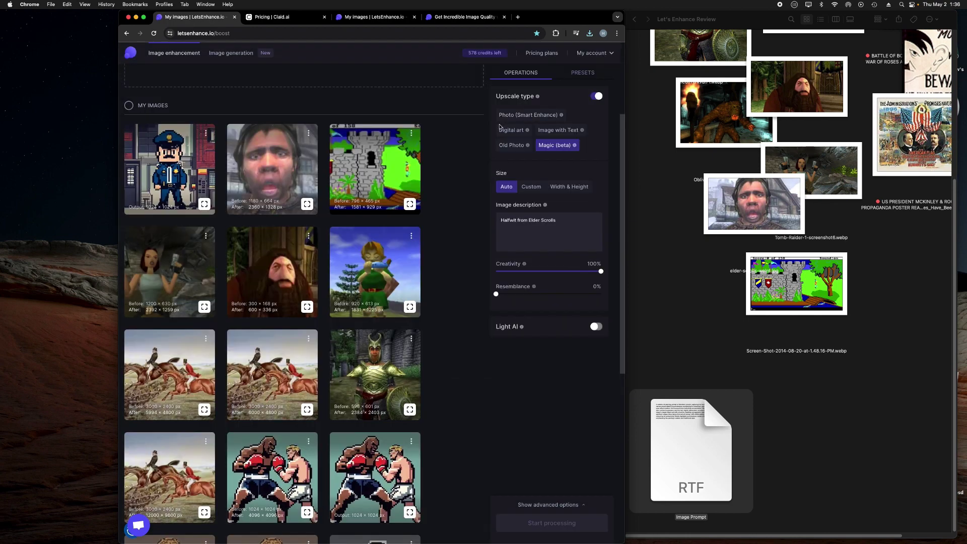
# - Examine and download the bearded man's Magic x2 result, and inspect the Tomb Raider screenshot's before-and-after comparison
pyautogui.click(287, 265)
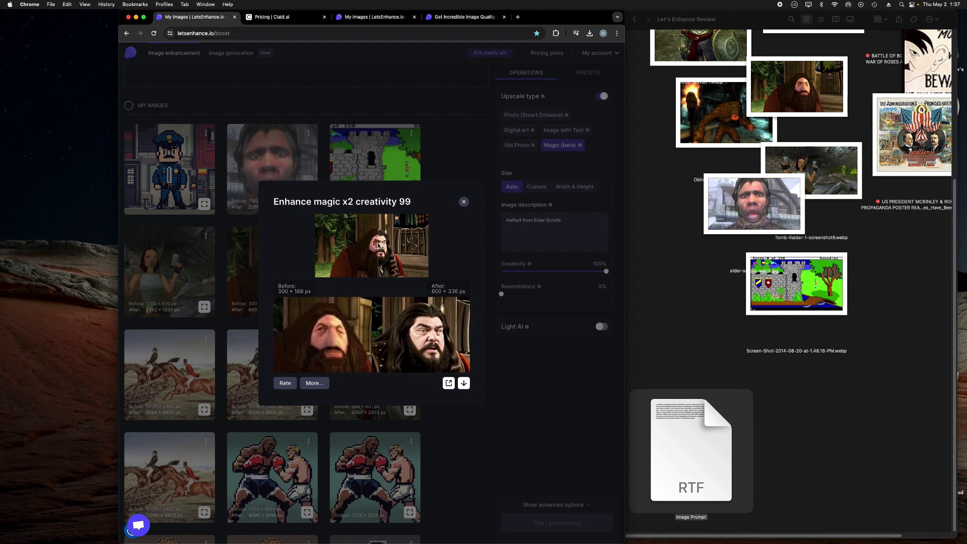
pyautogui.click(464, 384)
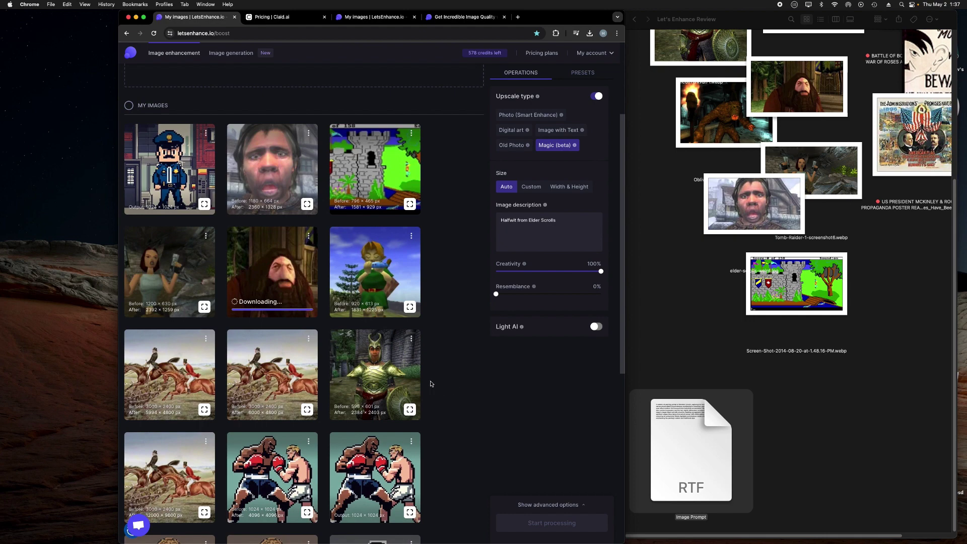
pyautogui.click(190, 268)
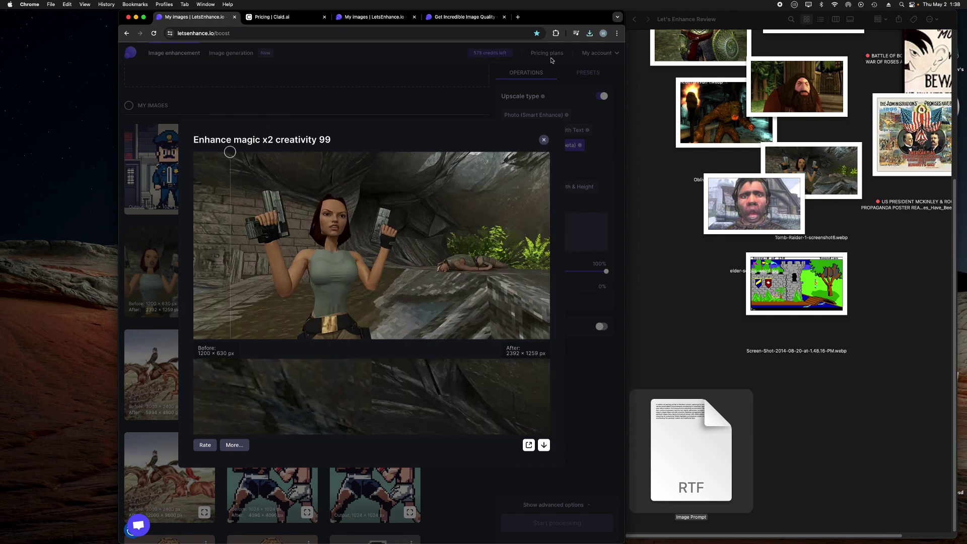
pyautogui.click(543, 141)
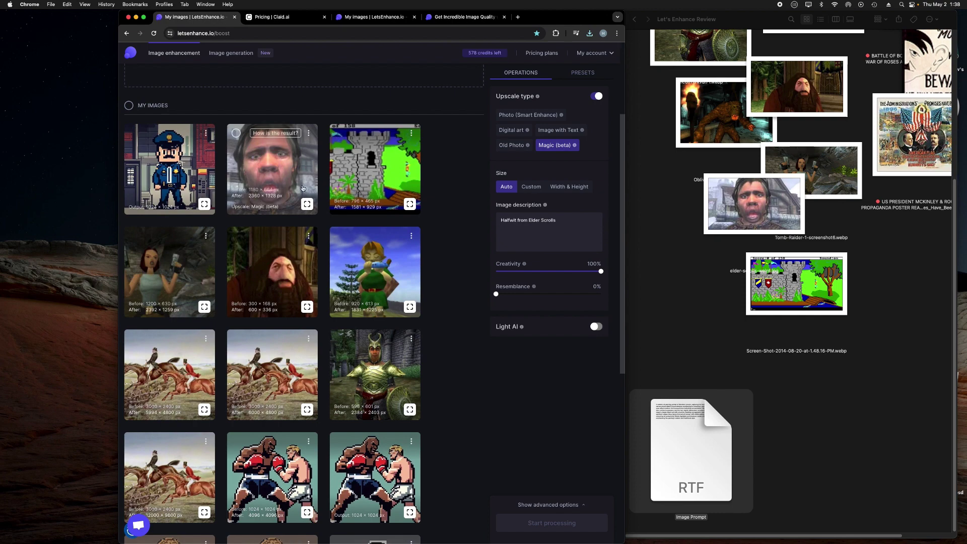
# - Inspect the before-and-after comparisons of the pixelated castle game and the Elder Scrolls face close-up
pyautogui.click(403, 175)
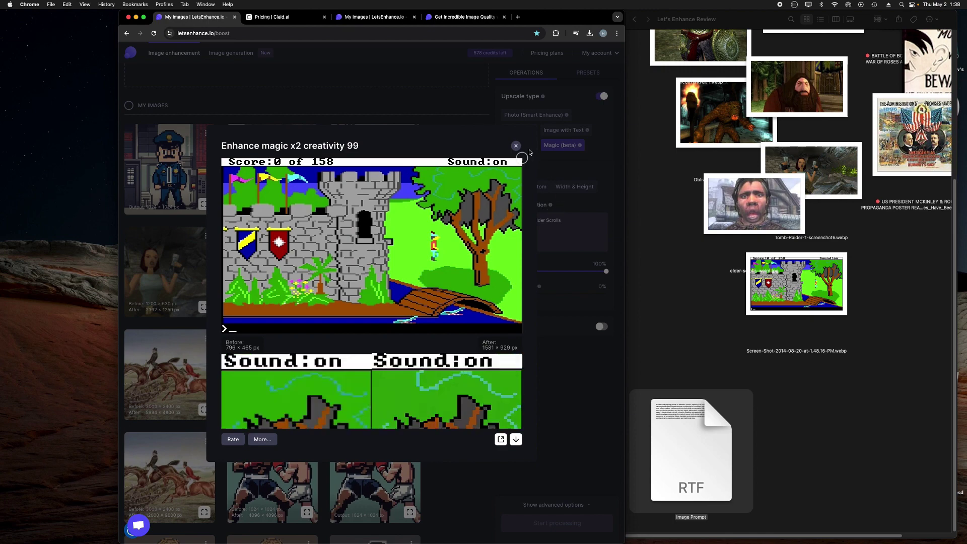
pyautogui.click(511, 145)
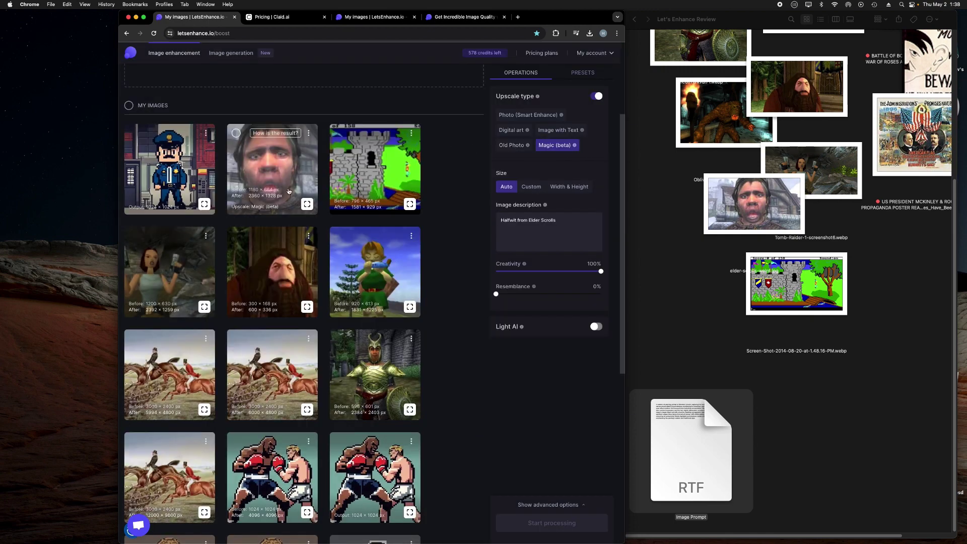
pyautogui.click(274, 201)
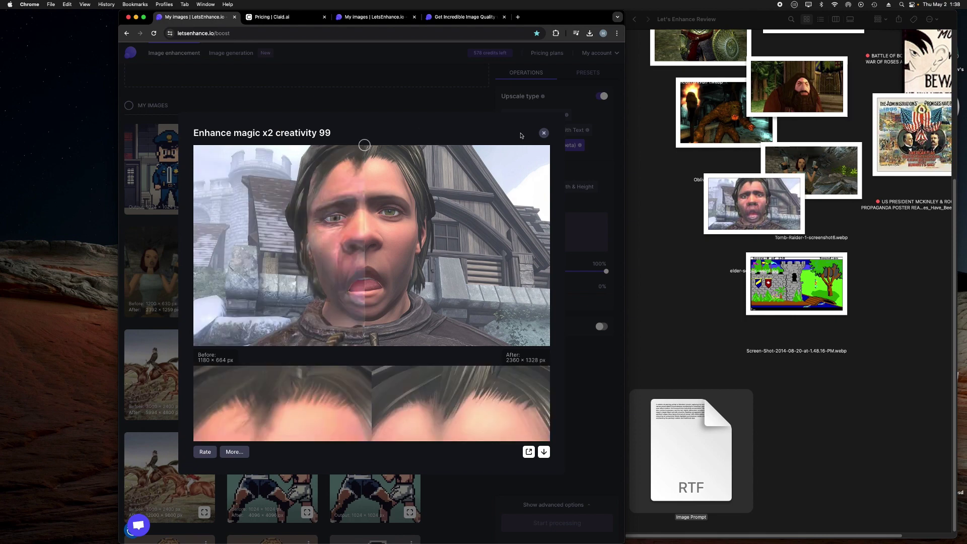
pyautogui.click(544, 133)
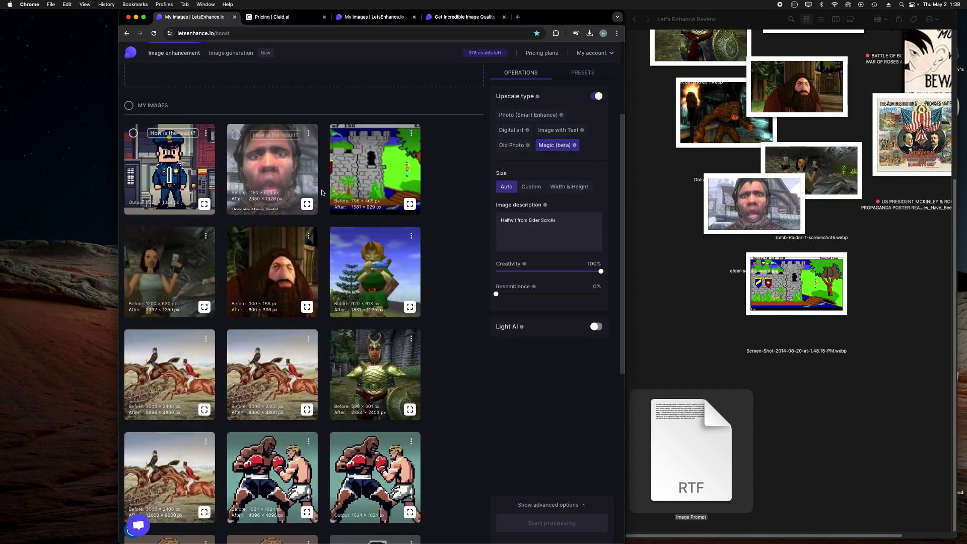
# - View the generated 8-bit police officer image and its prompt, and close it
pyautogui.scroll(3, 271, 200)
pyautogui.click(170, 240)
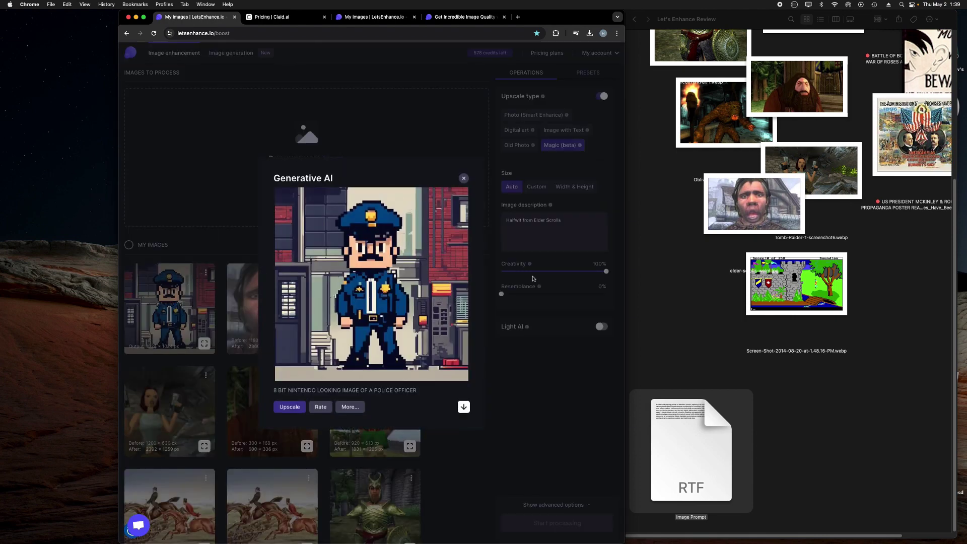
pyautogui.click(464, 178)
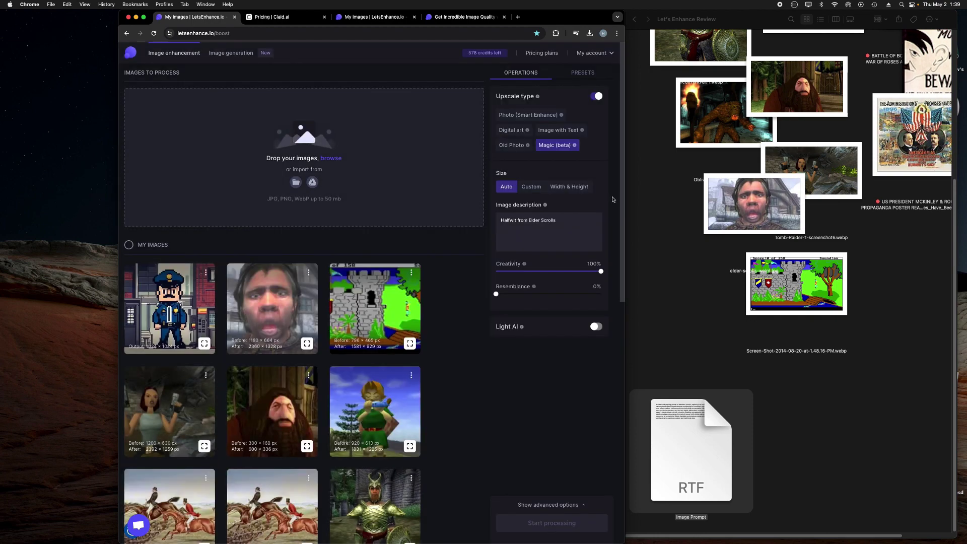
# - Add the "Mums the Word" propaganda poster from the Let's Enhance Review folder to the images to process
pyautogui.scroll(5, 840, 254)
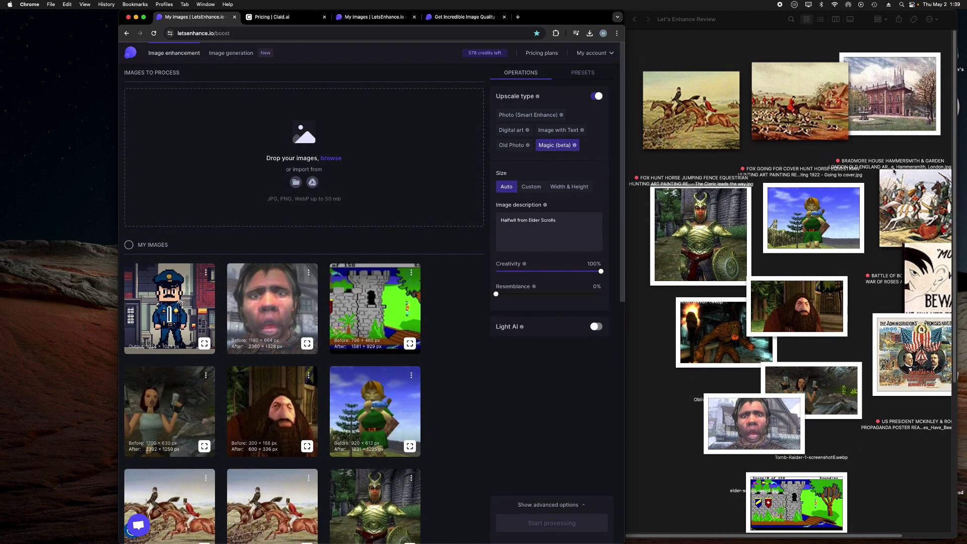
pyautogui.scroll(-5, 855, 275)
pyautogui.hscroll(2, 855, 275)
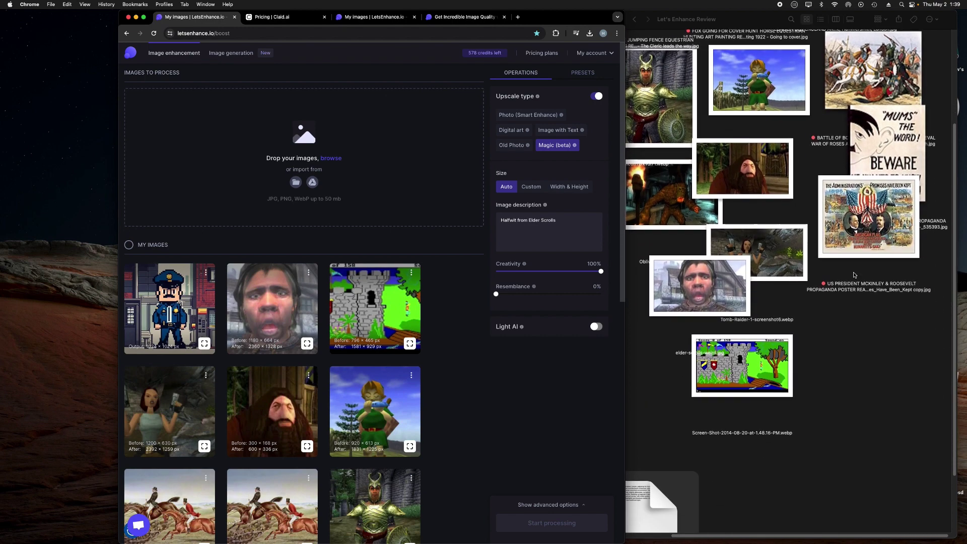
pyautogui.scroll(4, 871, 276)
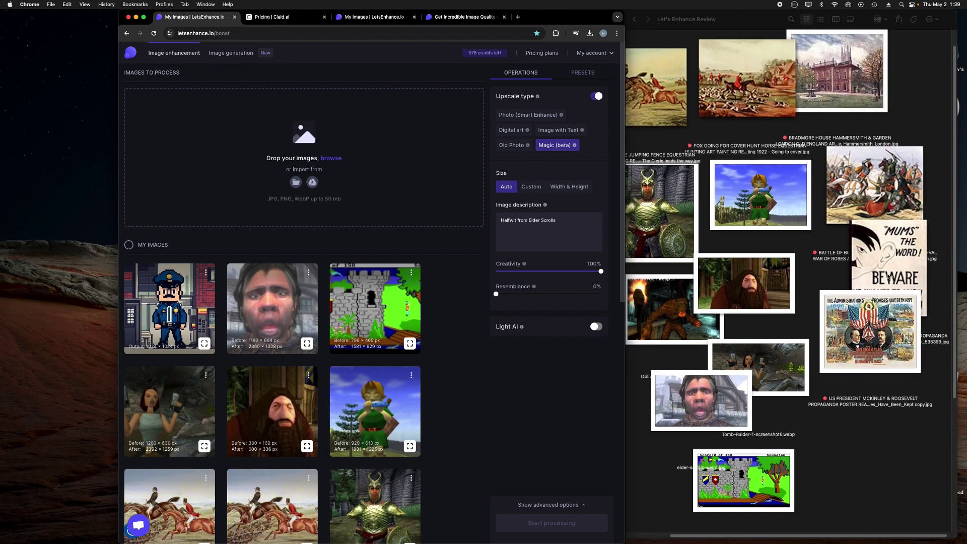
pyautogui.click(888, 278)
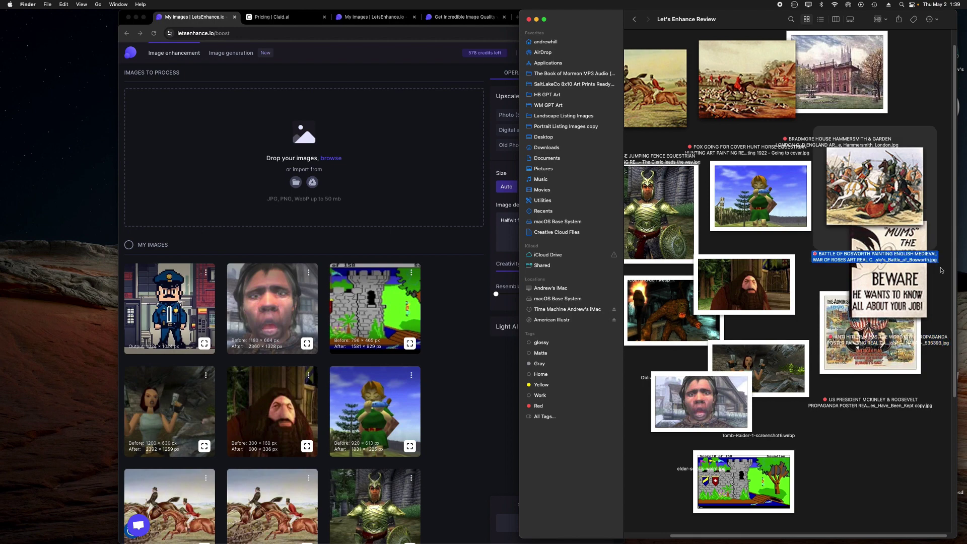
pyautogui.moveTo(897, 282); pyautogui.dragTo(322, 158)
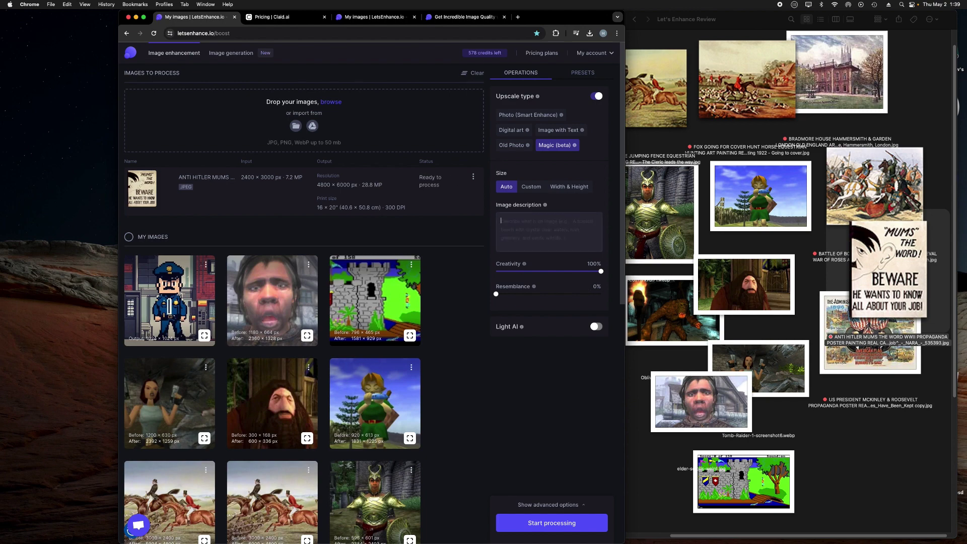
# - Process the "Mums the Word" poster with the Image with Text upscale type, leaving Light AI off
pyautogui.click(554, 132)
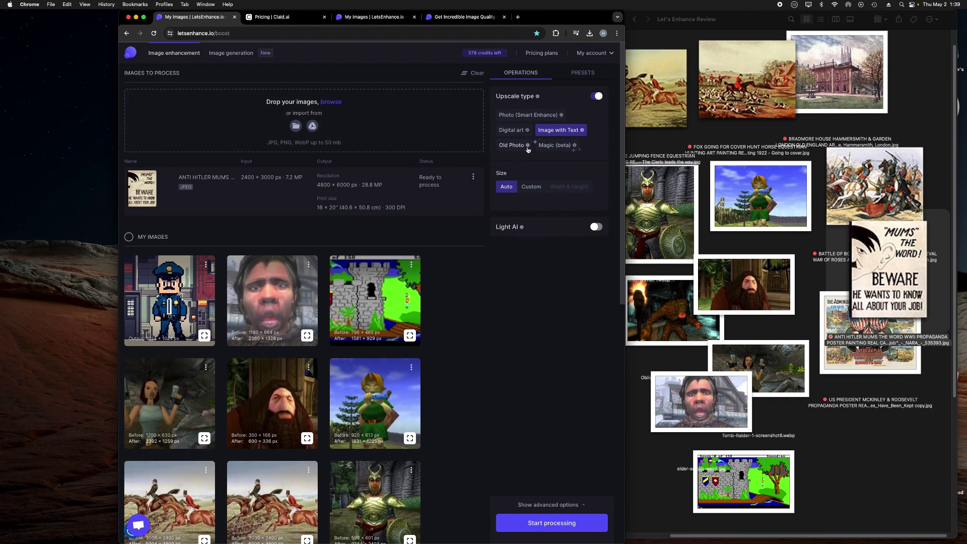
pyautogui.click(596, 228)
pyautogui.click(596, 227)
pyautogui.click(555, 524)
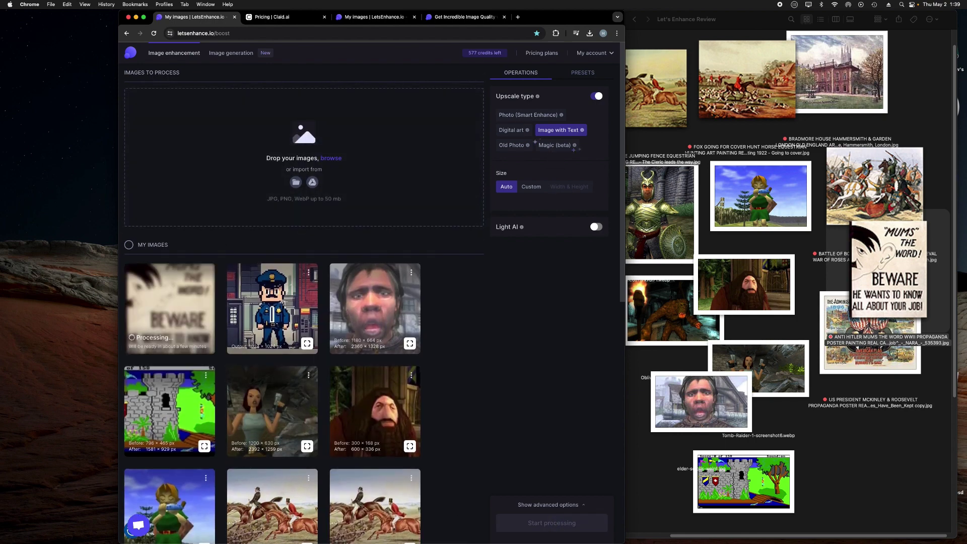
# - Add the "Mums the Word" poster again and process it with Magic (beta) at 100% creativity
pyautogui.moveTo(890, 264); pyautogui.dragTo(353, 151)
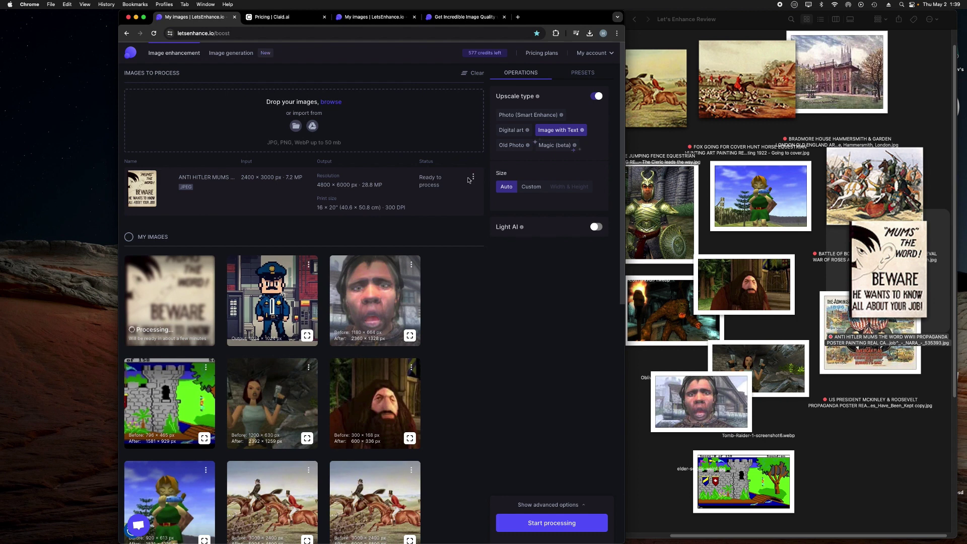
pyautogui.click(558, 150)
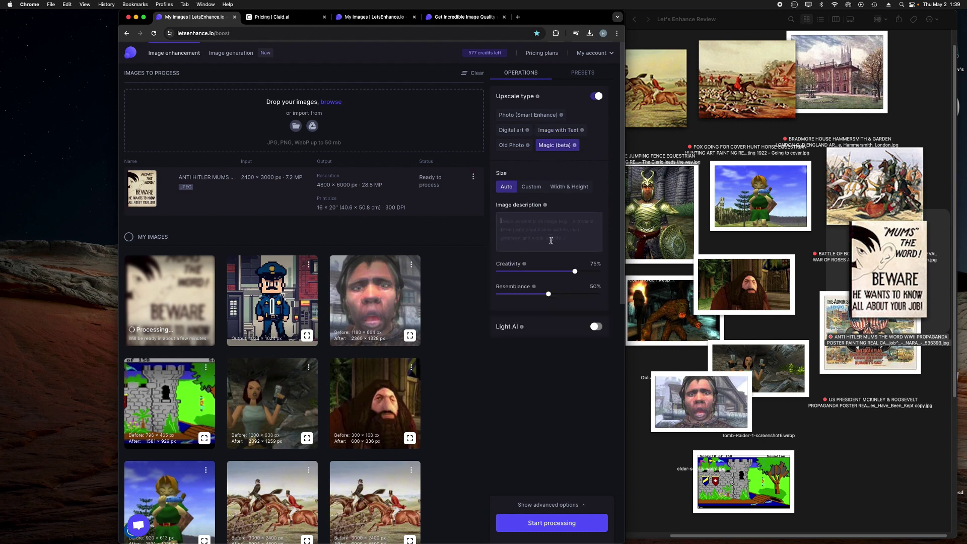
pyautogui.click(577, 273)
pyautogui.moveTo(577, 273); pyautogui.dragTo(578, 273)
pyautogui.moveTo(578, 273); pyautogui.dragTo(602, 270)
pyautogui.scroll(-3, 584, 428)
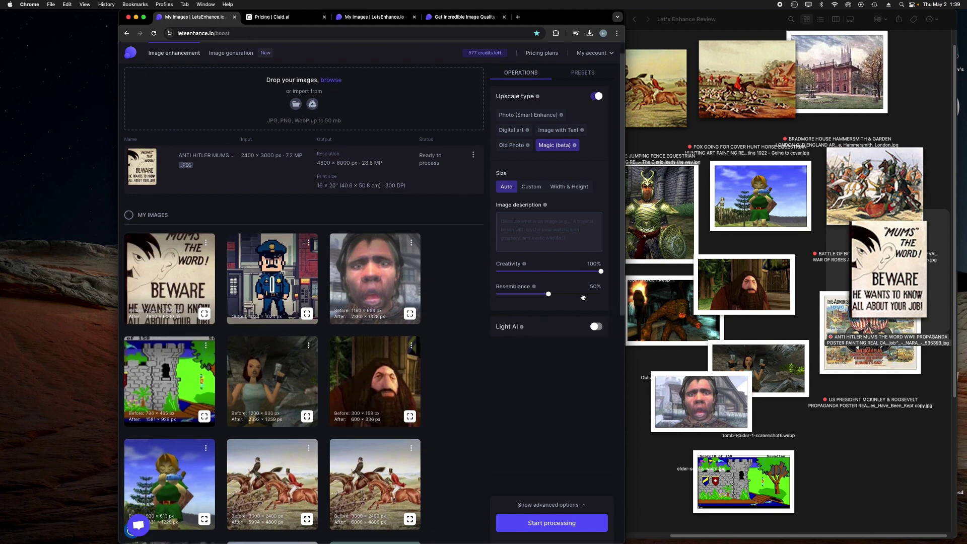
pyautogui.click(580, 526)
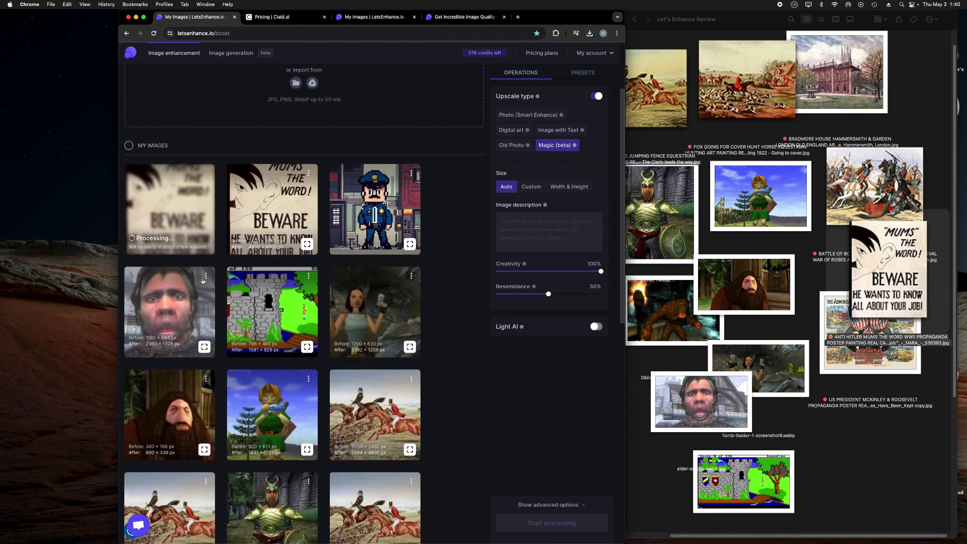
# - Inspect the before-and-after comparison of the poster's Image with Text x2 upscale and close it
pyautogui.click(306, 245)
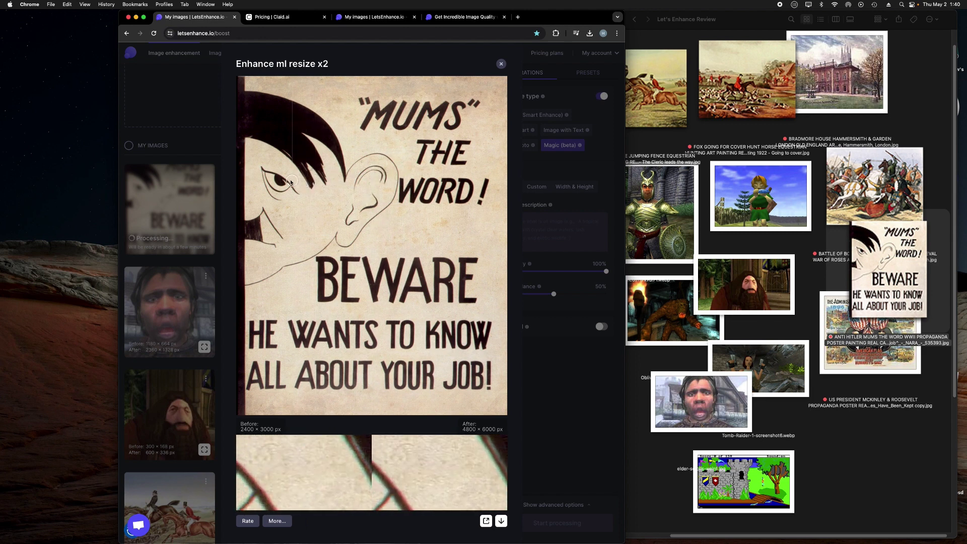
pyautogui.click(501, 64)
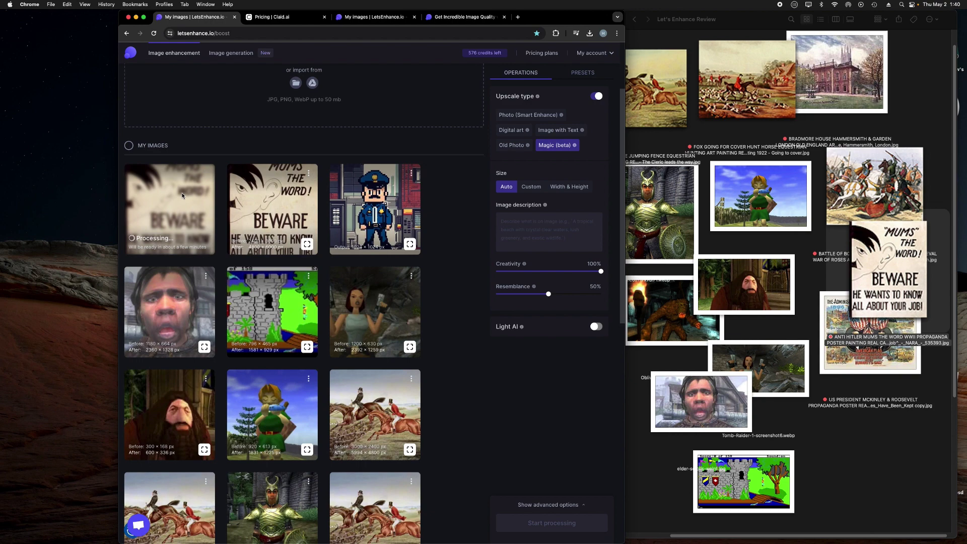
# - Add the Oblivion monster screenshot from the review folder and process it with Magic (beta) at 0% resemblance
pyautogui.click(739, 265)
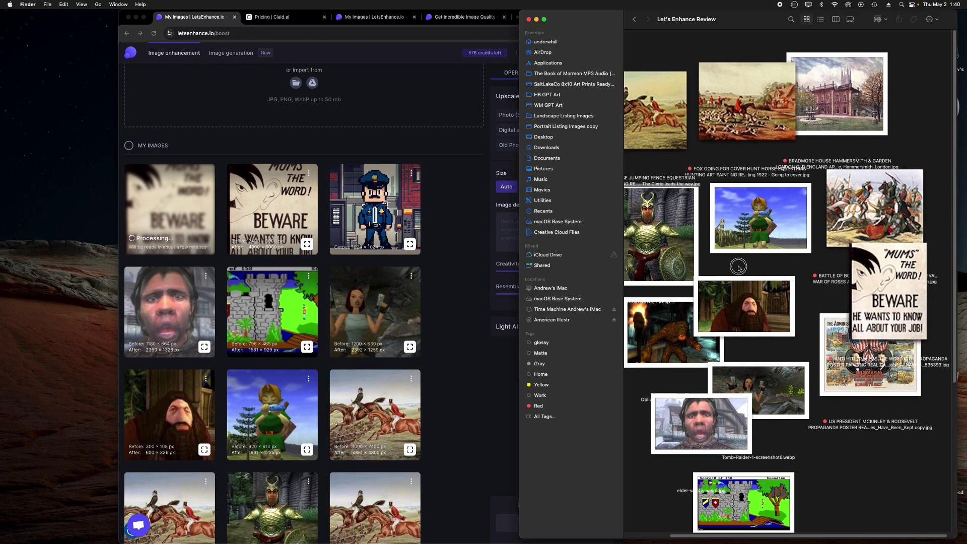
pyautogui.scroll(-3, 719, 349)
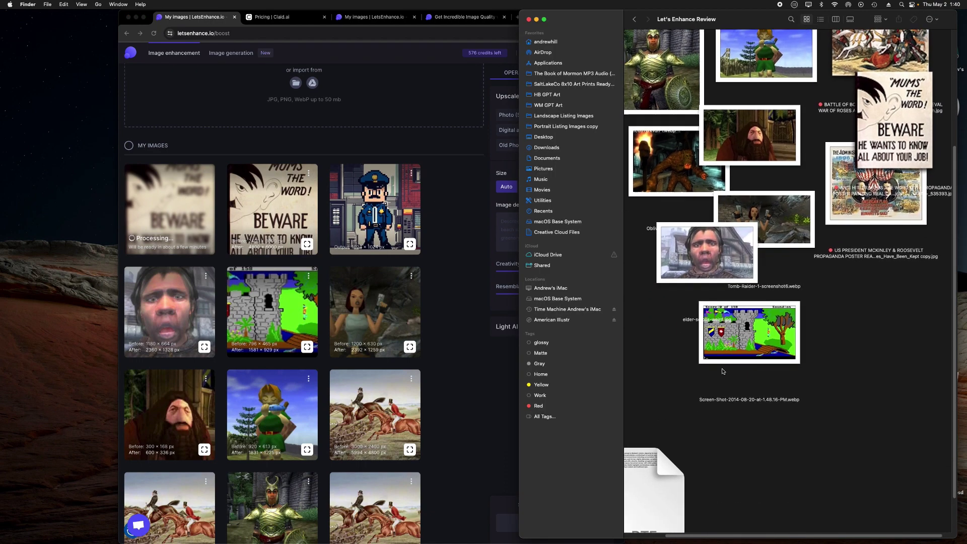
pyautogui.hscroll(-2, 719, 353)
pyautogui.scroll(3, 719, 355)
pyautogui.hscroll(2, 719, 356)
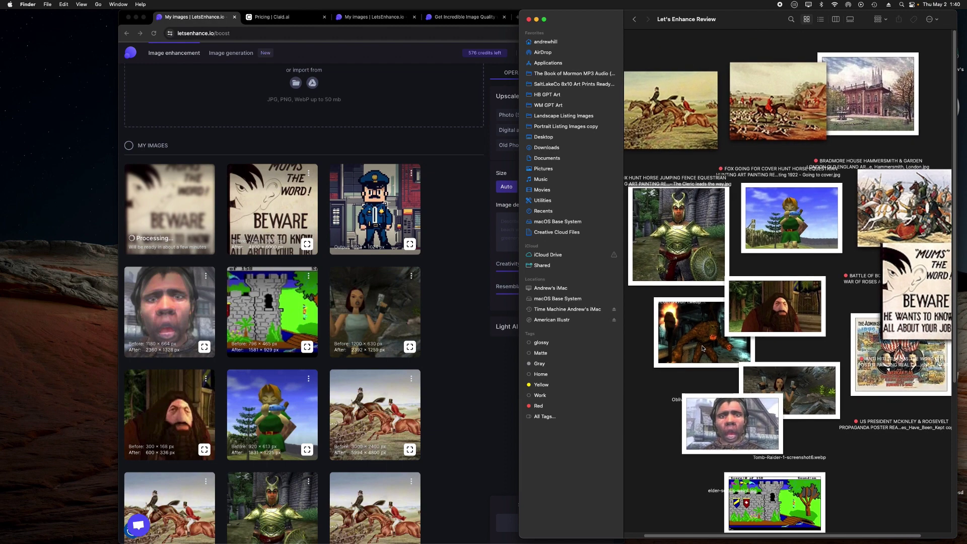
pyautogui.moveTo(719, 356); pyautogui.dragTo(275, 89)
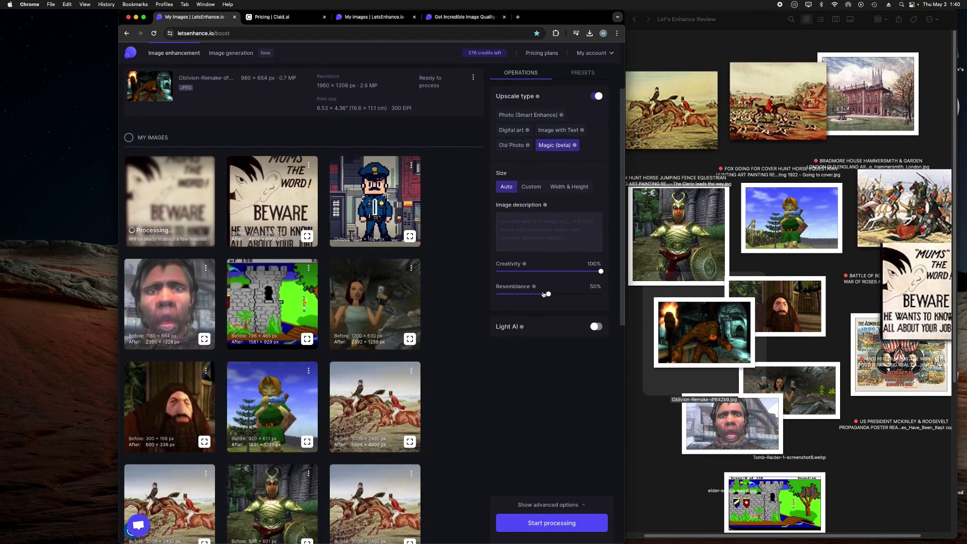
pyautogui.moveTo(547, 294); pyautogui.dragTo(464, 287)
pyautogui.click(567, 523)
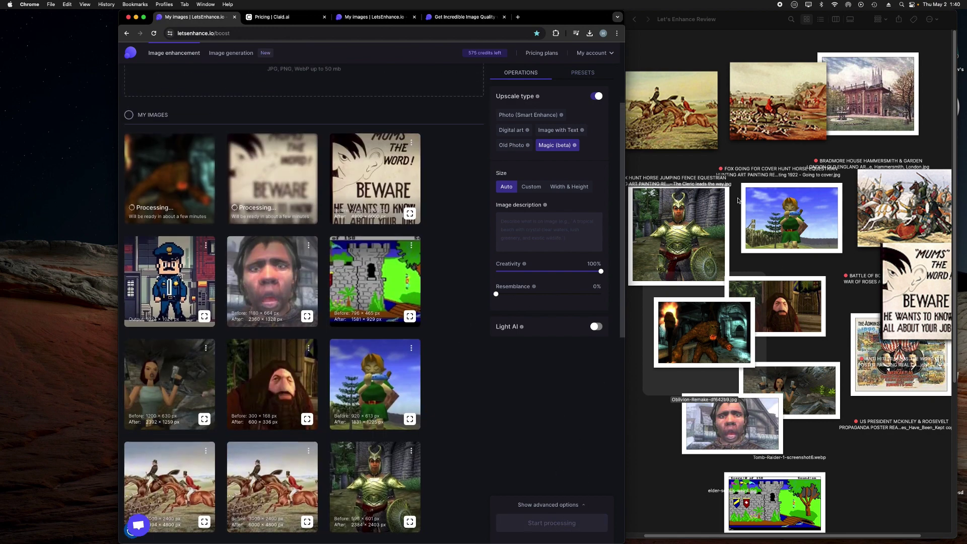
# - Preview the McKinley & Roosevelt propaganda poster in the review folder, then add it to the images to process
pyautogui.hscroll(2, 864, 226)
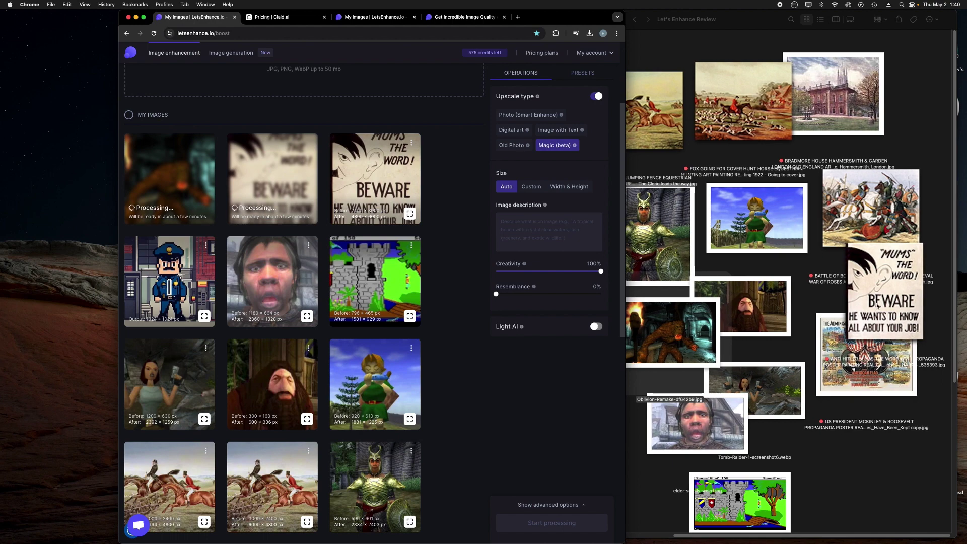
pyautogui.click(859, 388)
pyautogui.click(859, 388)
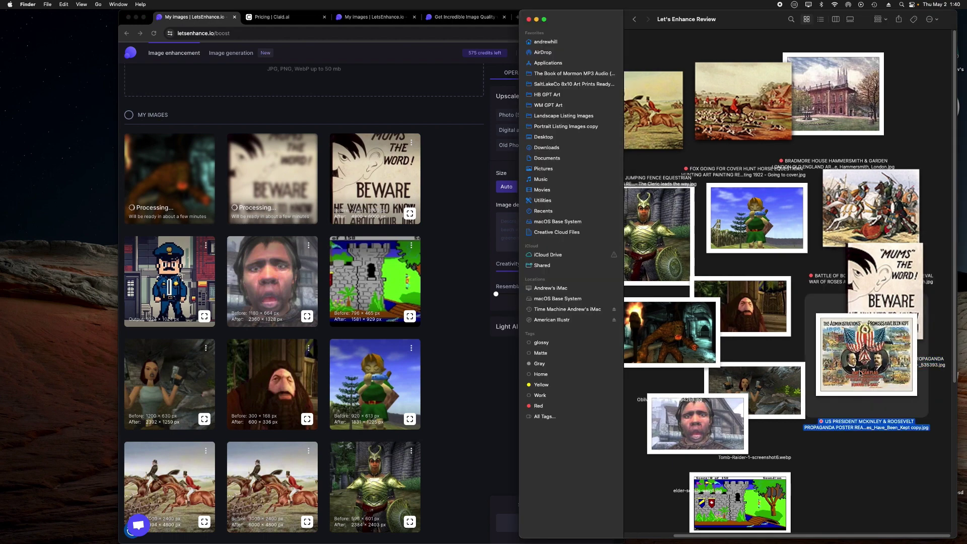
pyautogui.press('space')
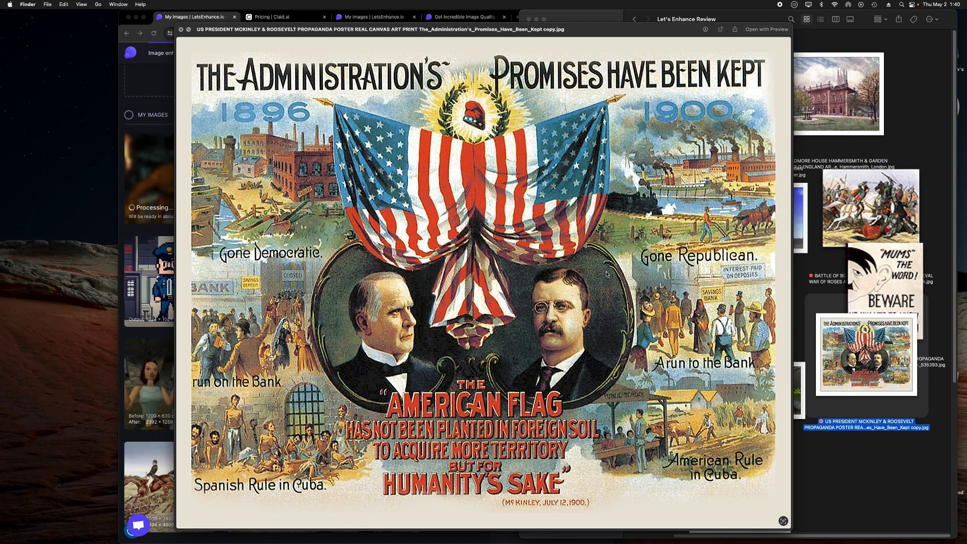
pyautogui.press('space')
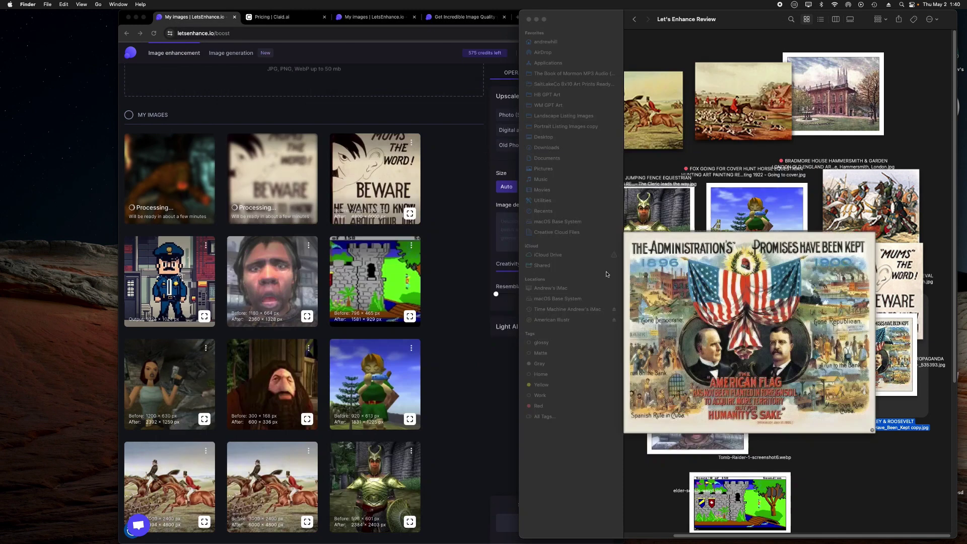
pyautogui.moveTo(866, 355); pyautogui.dragTo(371, 82)
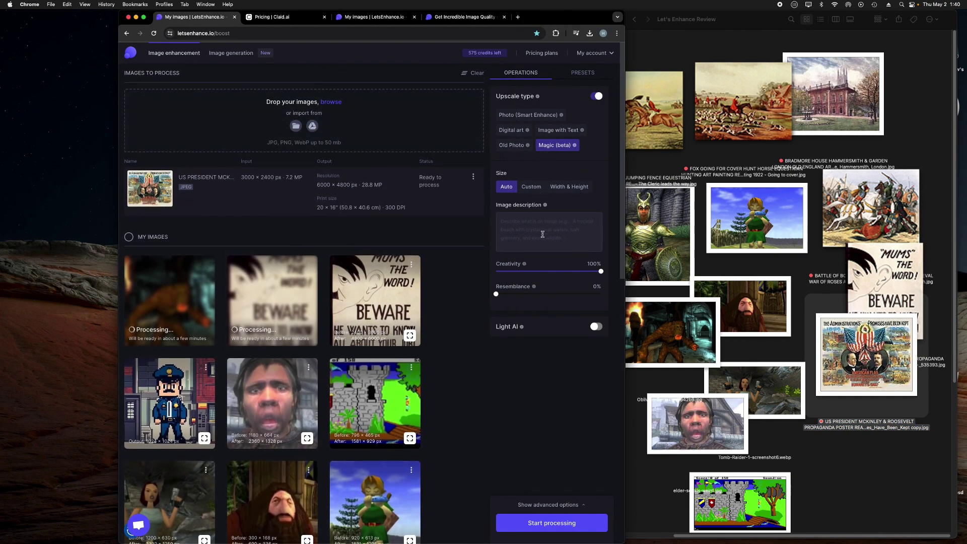
# - Process the McKinley & Roosevelt poster with Magic (beta) at 50% creativity and 50% resemblance, with Light AI on at 100% intensity
pyautogui.click(547, 273)
pyautogui.click(548, 272)
pyautogui.click(548, 271)
pyautogui.click(539, 294)
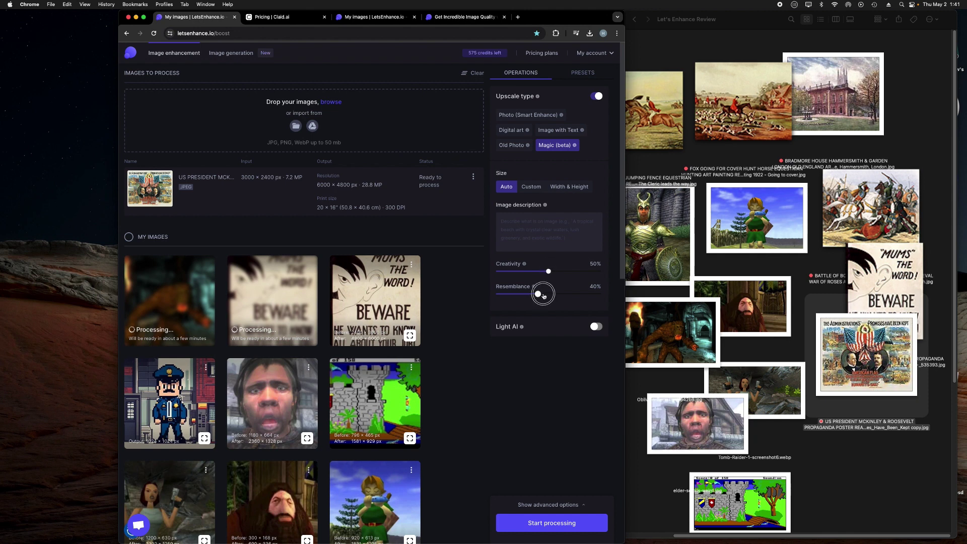
pyautogui.click(548, 294)
pyautogui.click(596, 327)
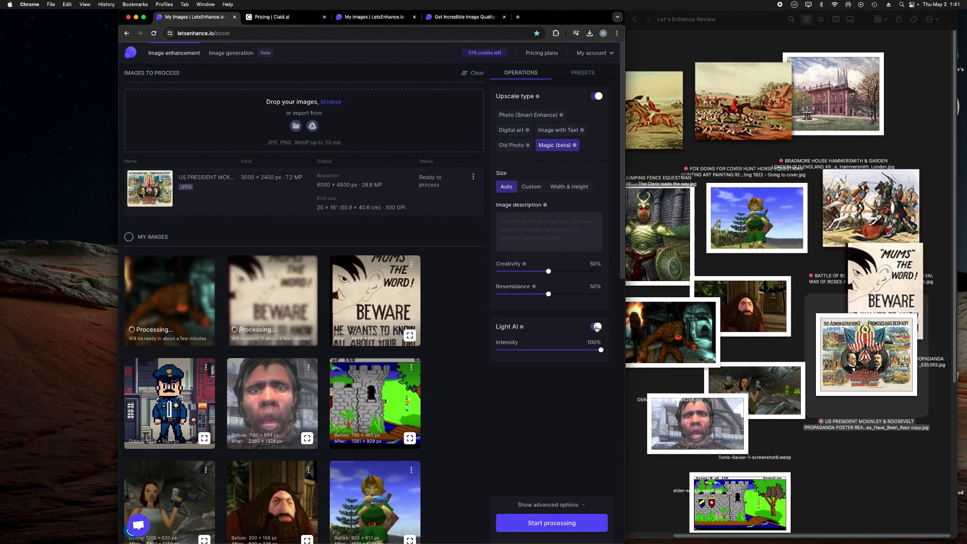
pyautogui.click(561, 516)
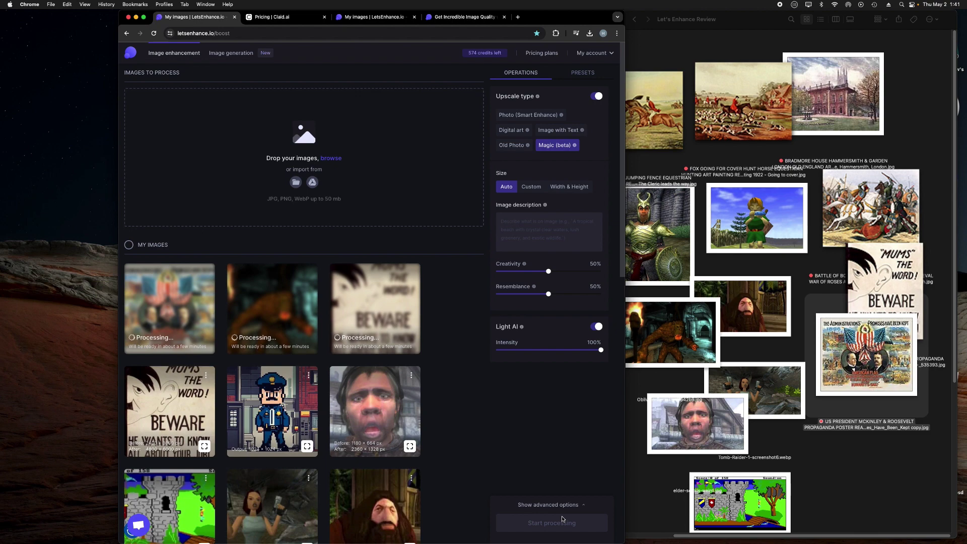
# - Add the Bradmore House painting and process it with Magic (beta) with Light AI turned off
pyautogui.moveTo(833, 94); pyautogui.dragTo(131, 194)
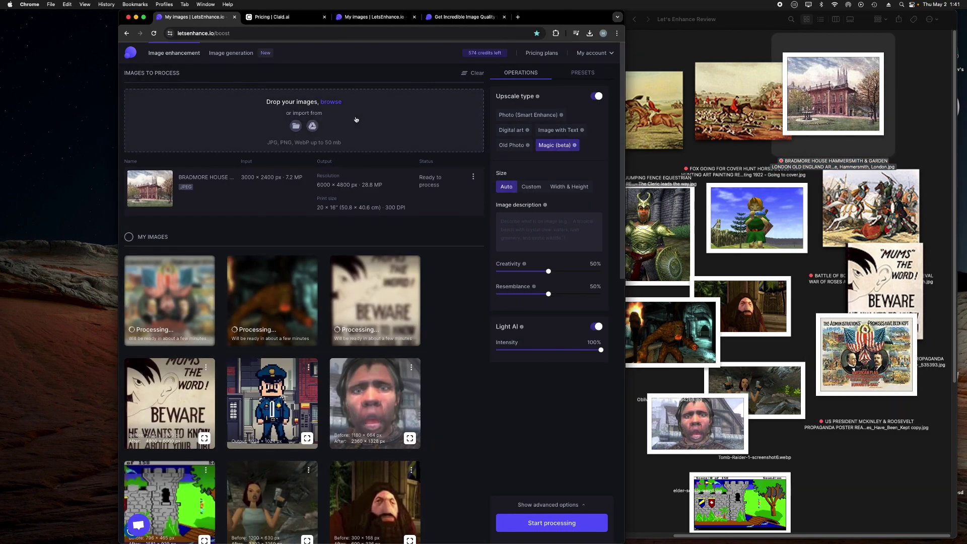
pyautogui.click(596, 326)
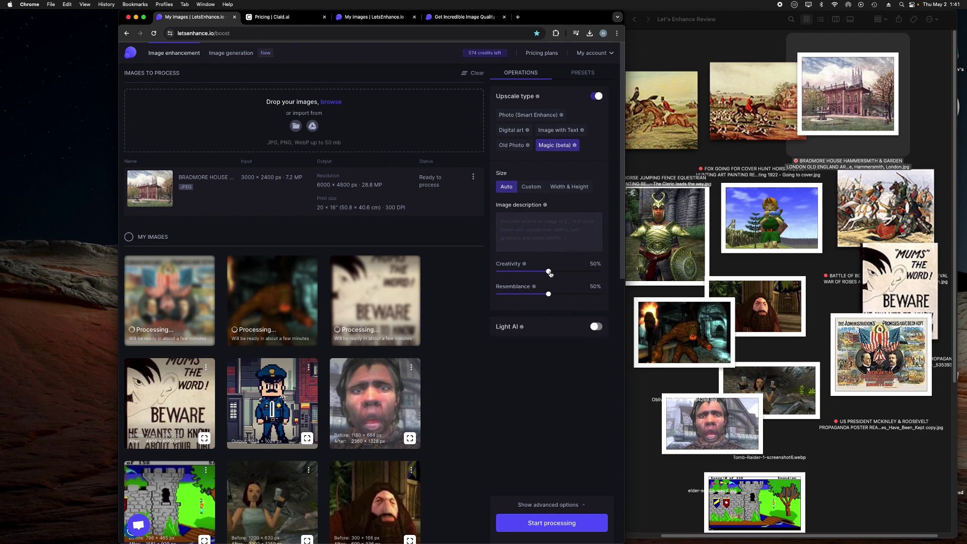
pyautogui.click(561, 524)
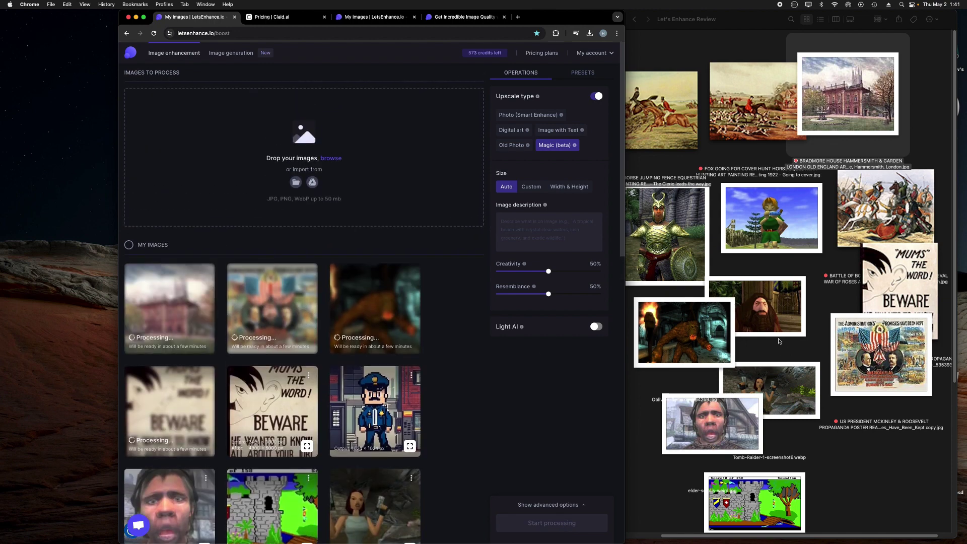
# - Add the Battle of Bosworth painting from the review folder and process it with the current Magic (beta) settings
pyautogui.click(889, 213)
pyautogui.moveTo(885, 212); pyautogui.dragTo(352, 162)
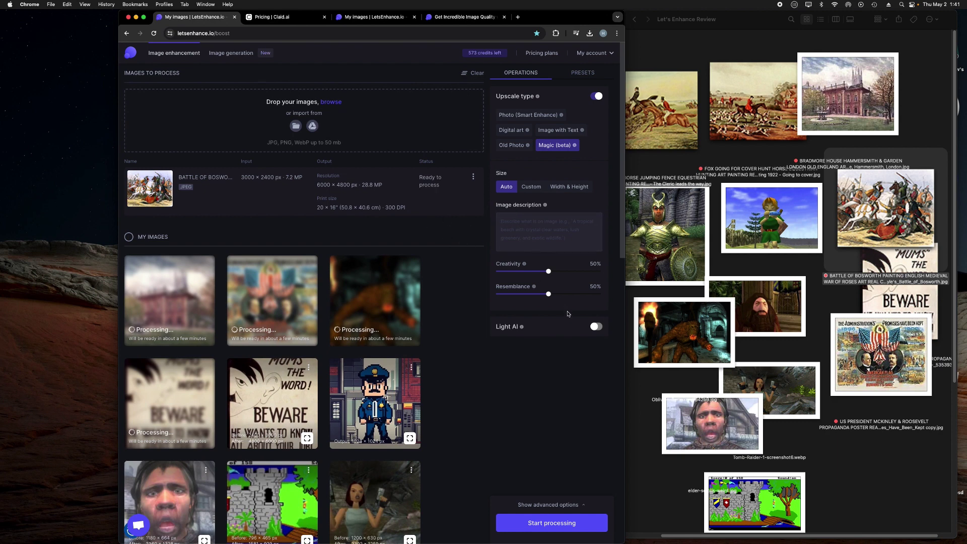
pyautogui.click(573, 526)
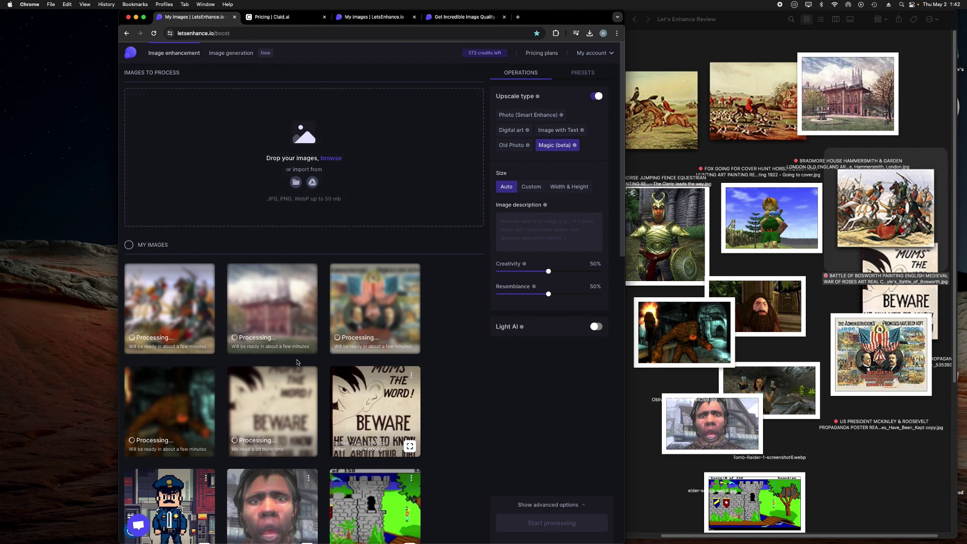
# - Inspect the before-and-after comparison of the pixel-art castle screenshot's Magic x2 upscale and close it
pyautogui.scroll(-3, 409, 354)
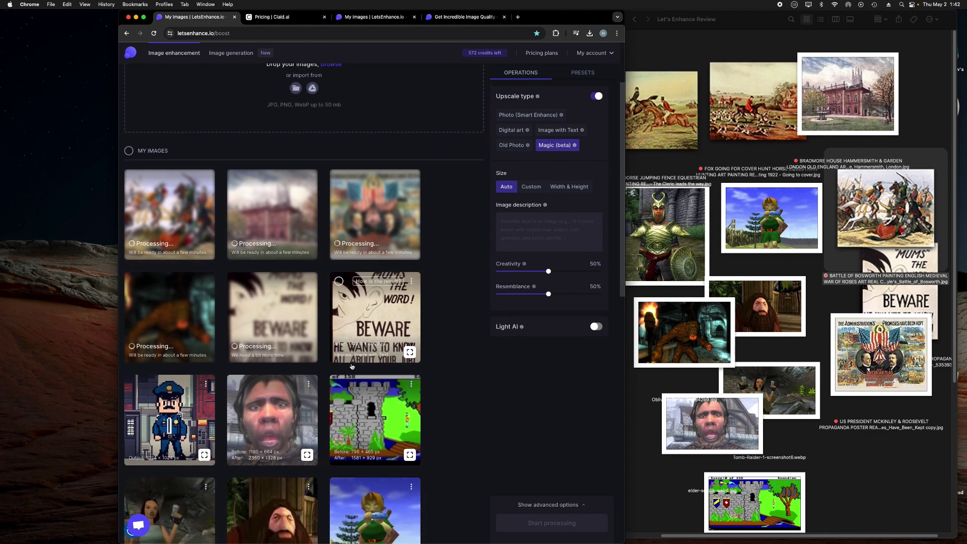
pyautogui.click(406, 388)
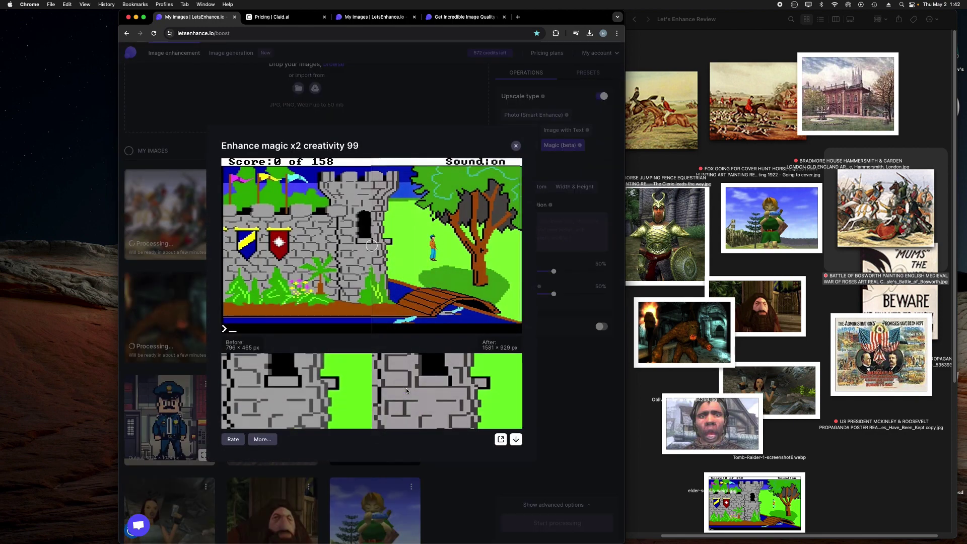
pyautogui.click(515, 146)
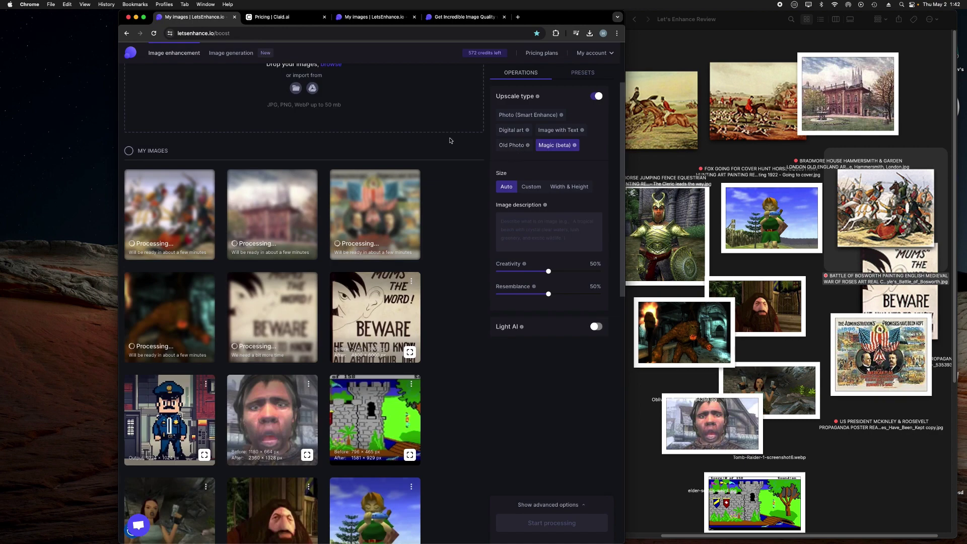
pyautogui.scroll(3, 302, 252)
# - Open image generation and review the woman-on-horse oil painting and the JFK and Joseph Smith Jr campaign poster results in the history
pyautogui.click(224, 55)
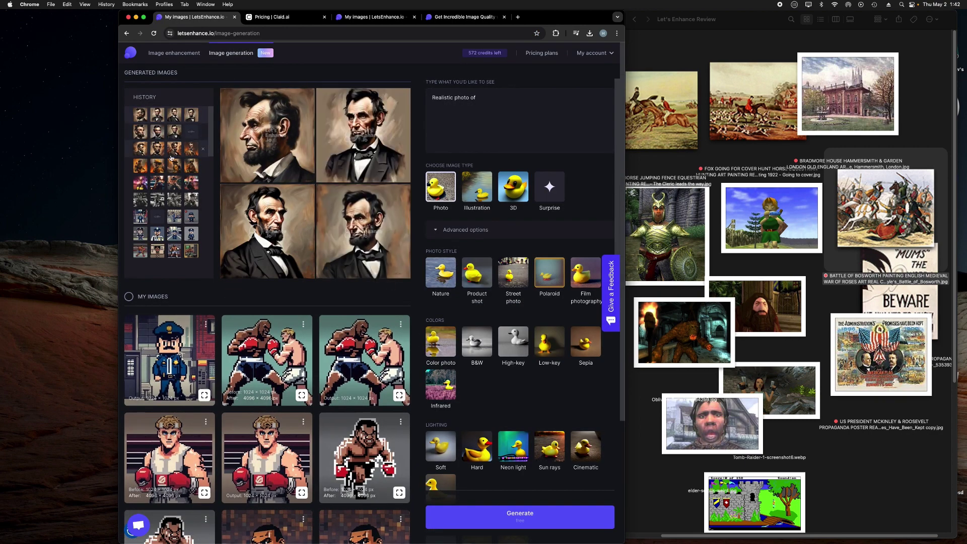
pyautogui.scroll(-5, 177, 149)
pyautogui.scroll(-10, 176, 150)
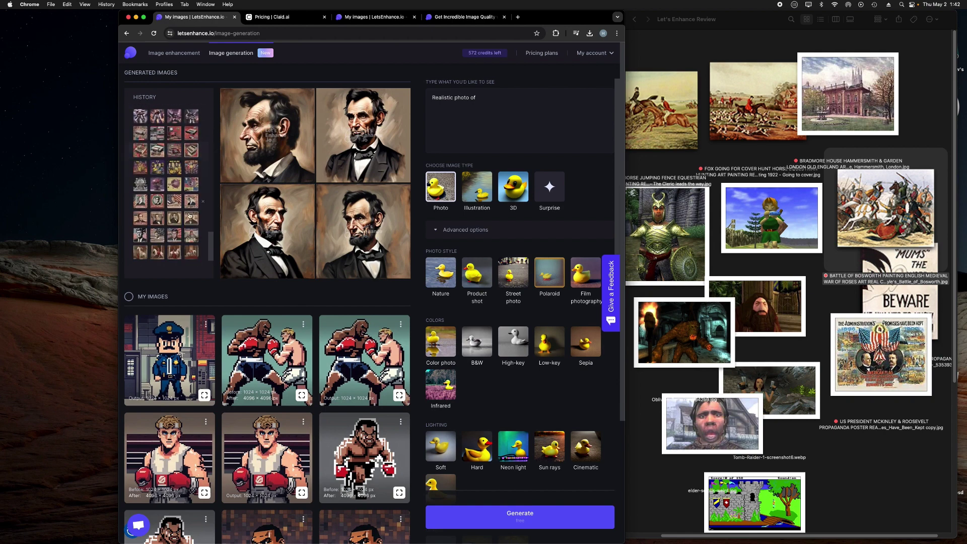
pyautogui.click(176, 247)
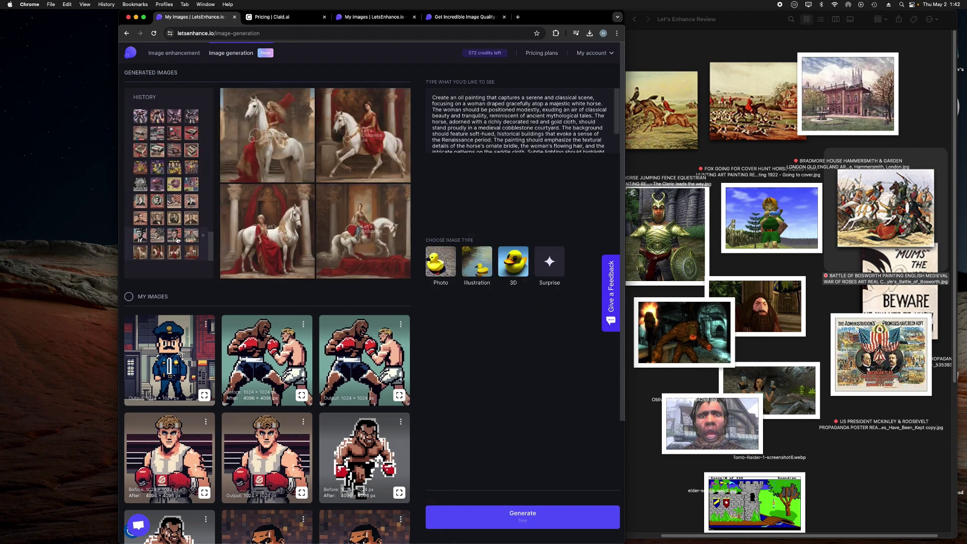
pyautogui.click(174, 219)
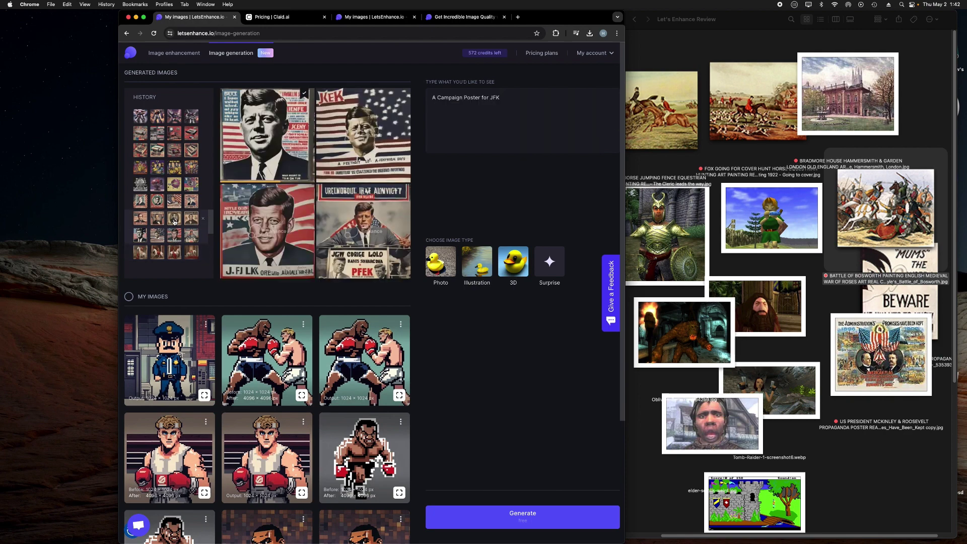
pyautogui.click(175, 222)
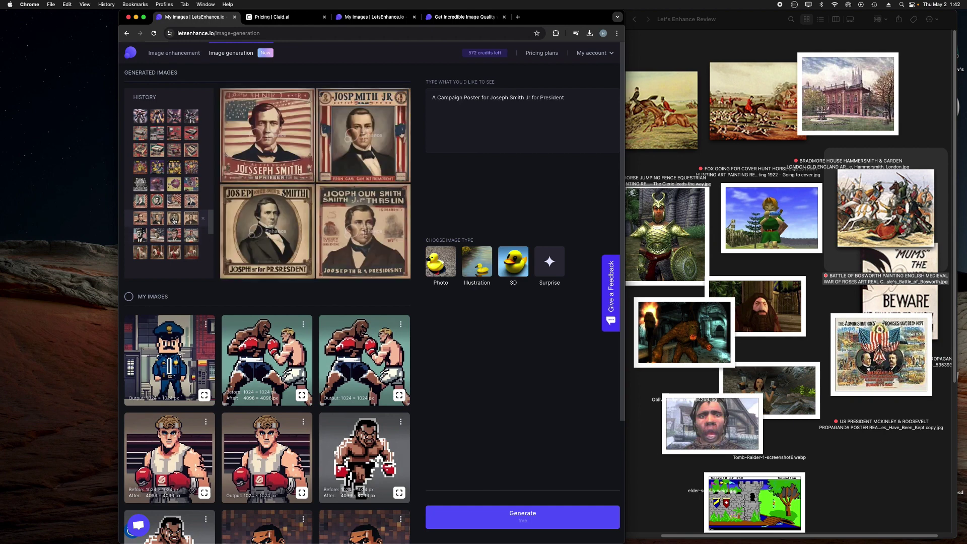
# - Review the Satellite of Love and MST3K poster generations in the history, comparing them with the Joseph Smith Jr campaign posters
pyautogui.click(169, 191)
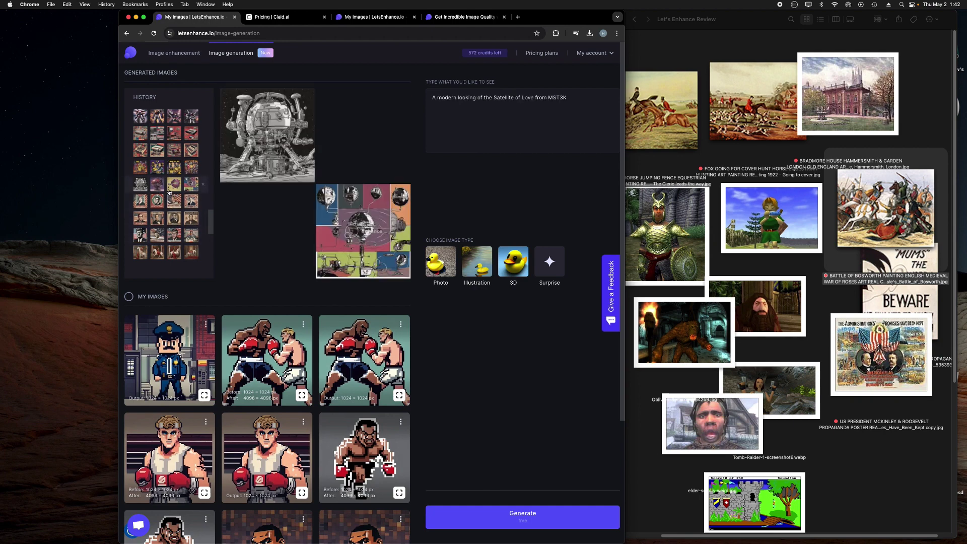
pyautogui.click(177, 167)
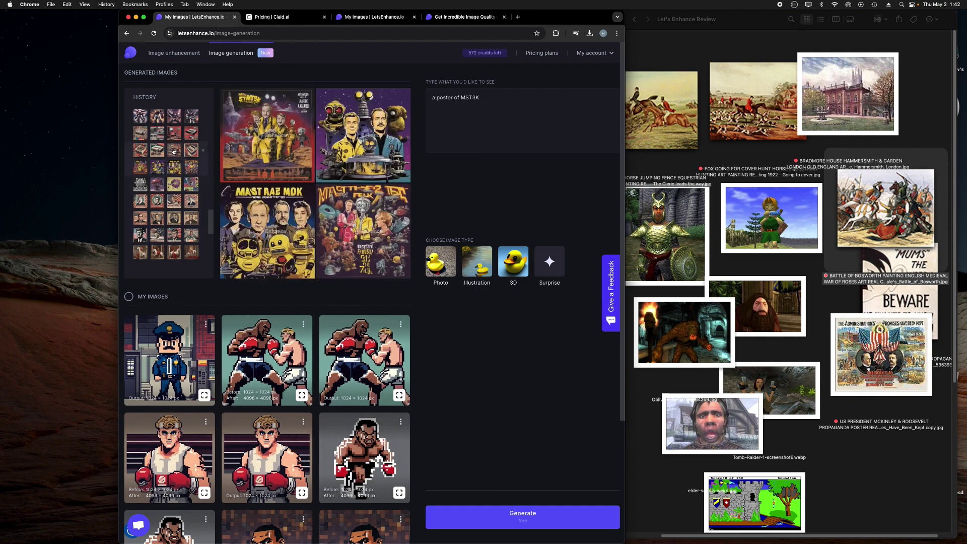
pyautogui.scroll(1, 174, 167)
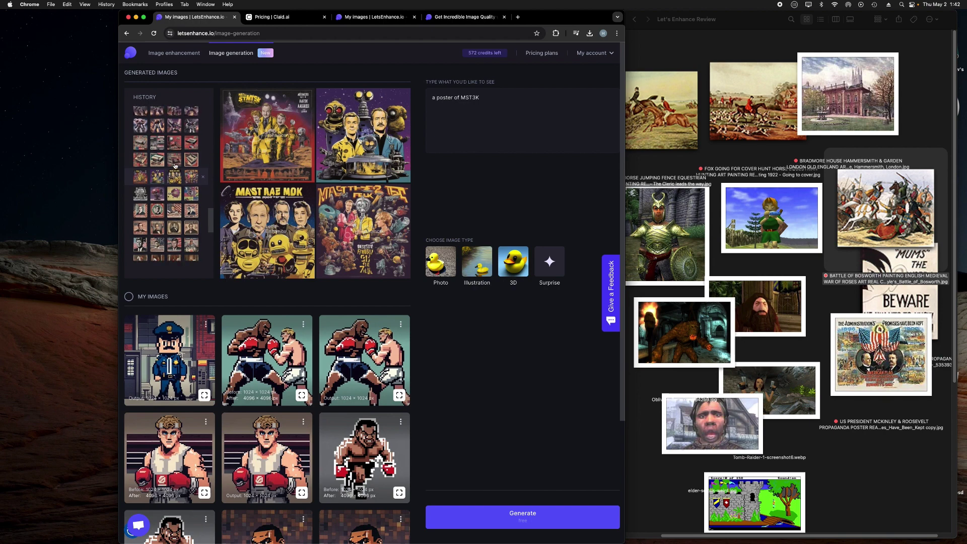
pyautogui.click(175, 227)
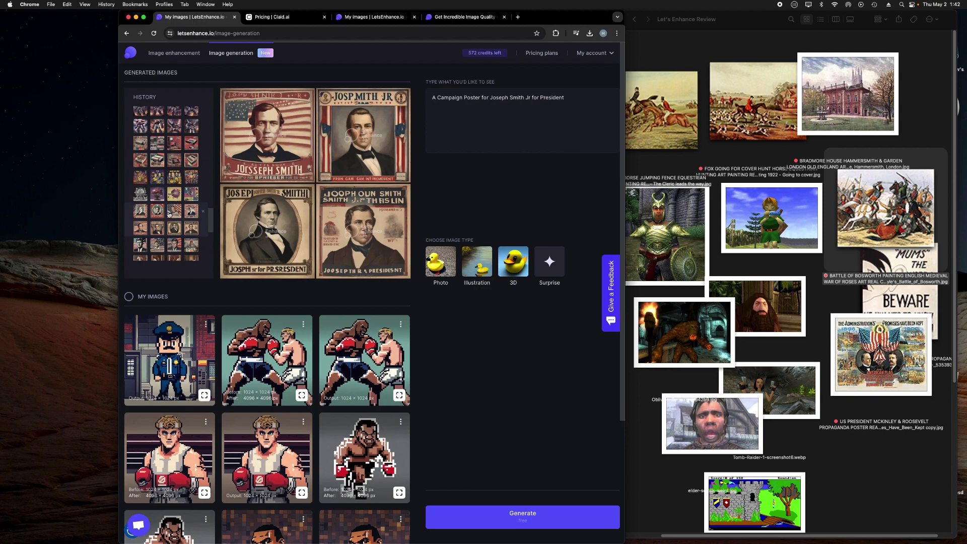
pyautogui.click(173, 195)
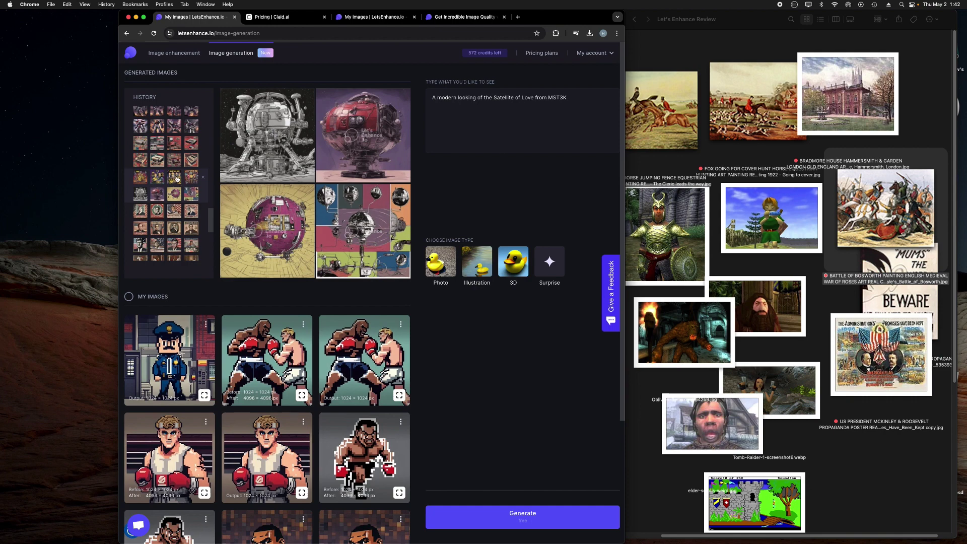
pyautogui.click(176, 164)
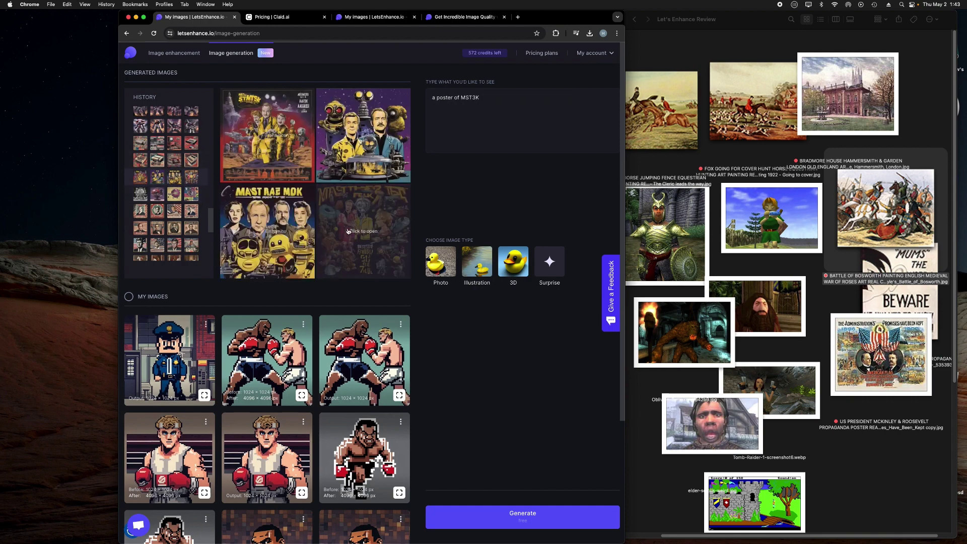
# - Examine three of the generated MST3K posters at enlarged size, closing the image result each time
pyautogui.click(375, 244)
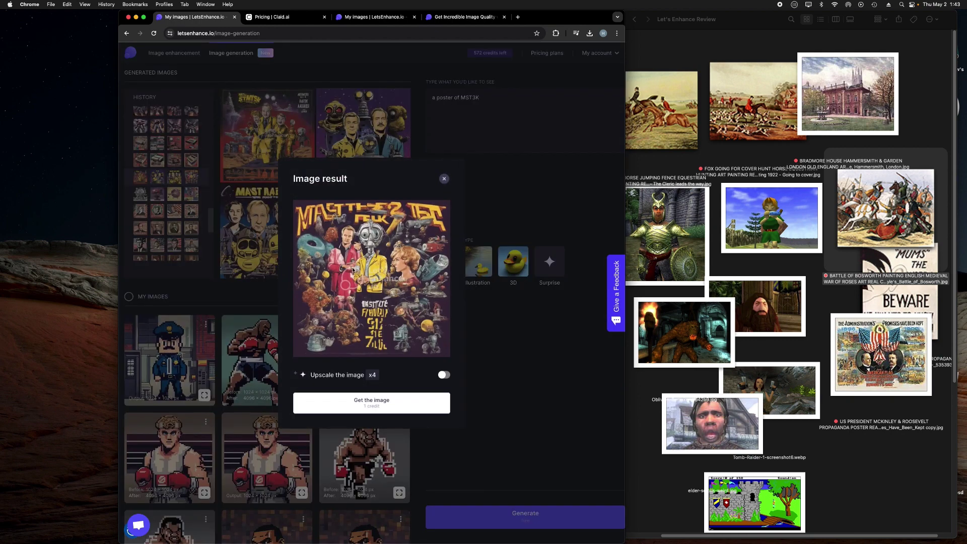
pyautogui.click(225, 223)
pyautogui.click(237, 224)
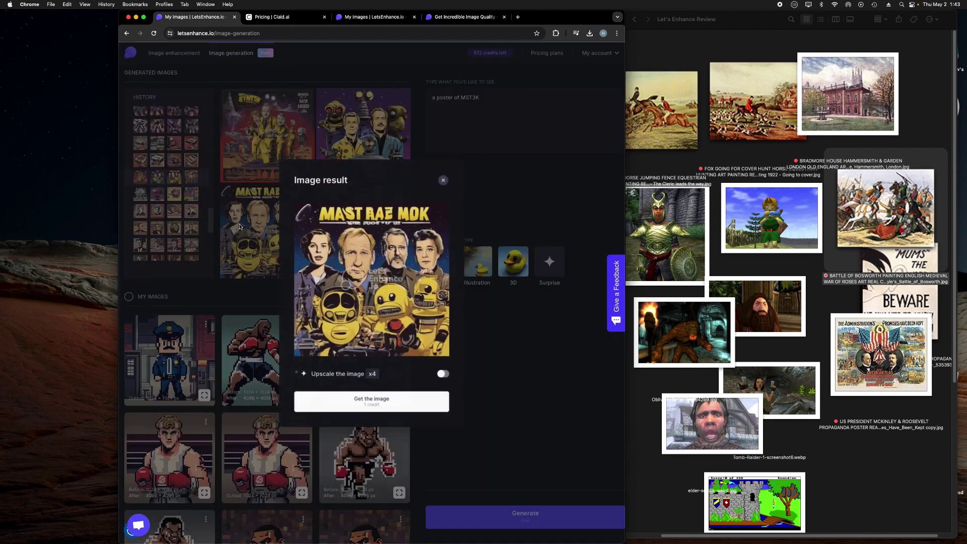
pyautogui.click(445, 179)
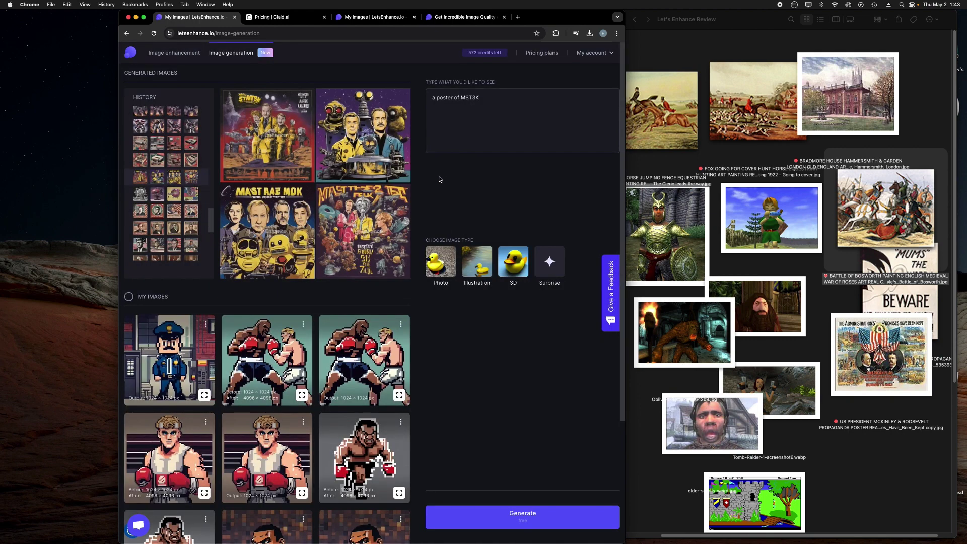
pyautogui.click(386, 161)
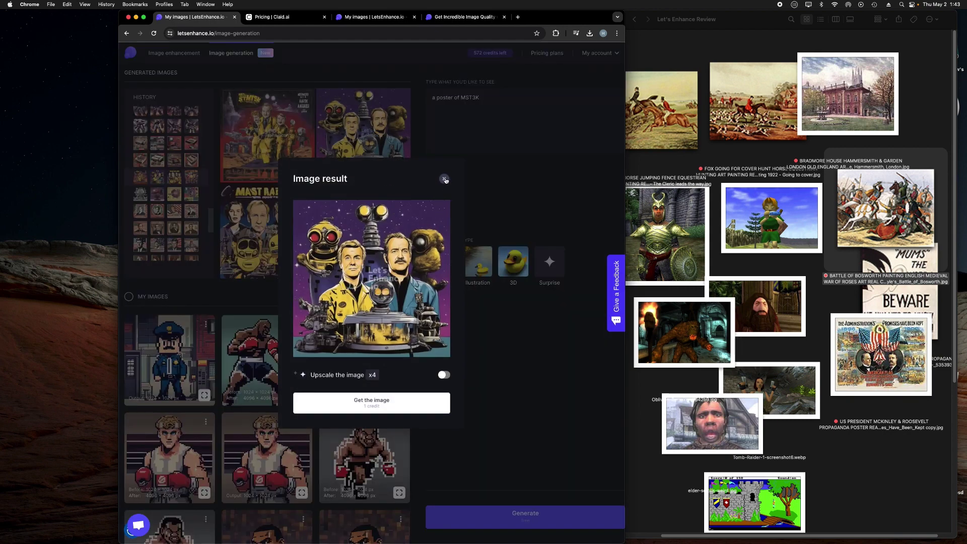
pyautogui.click(444, 178)
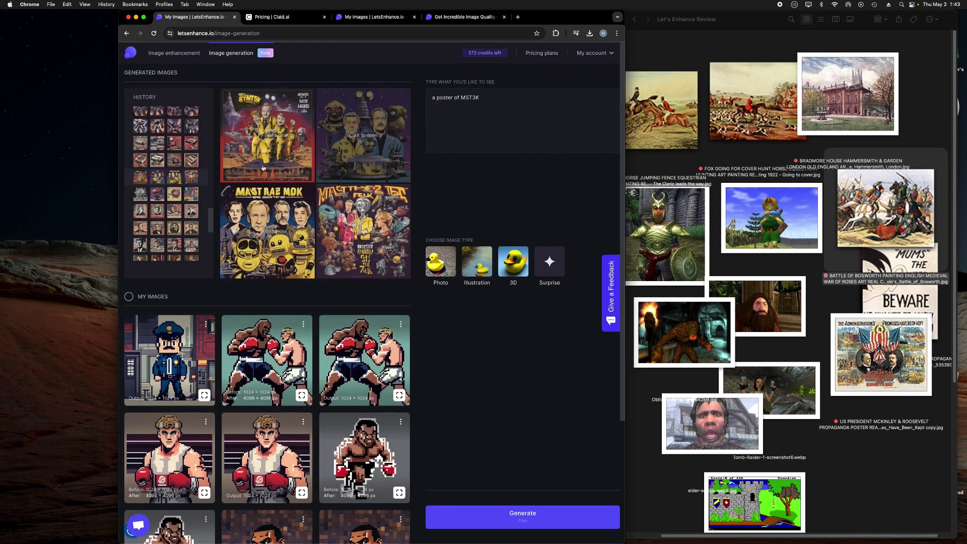
# - Review the generated retro NES Nintendo posters and the plain NES Nintendo poster set in the history
pyautogui.click(175, 159)
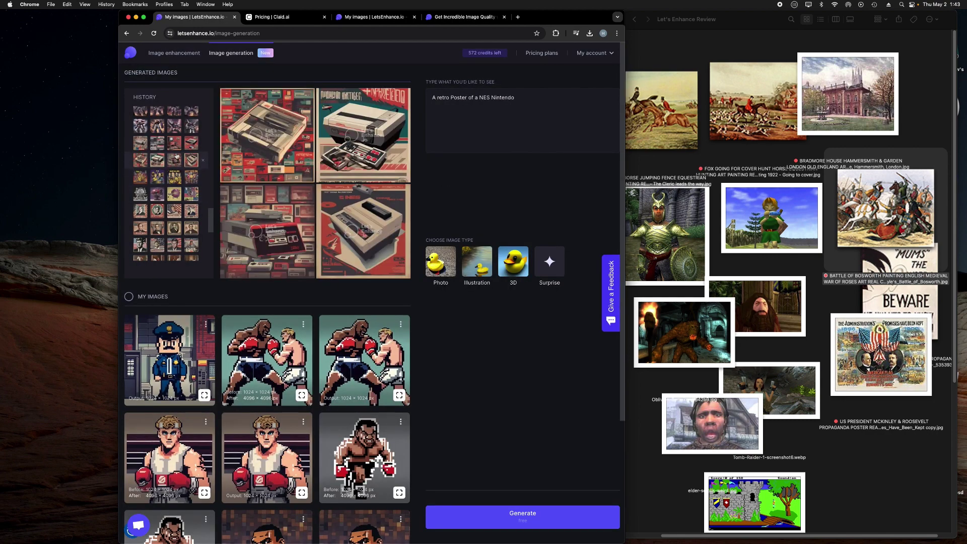
pyautogui.scroll(1, 182, 163)
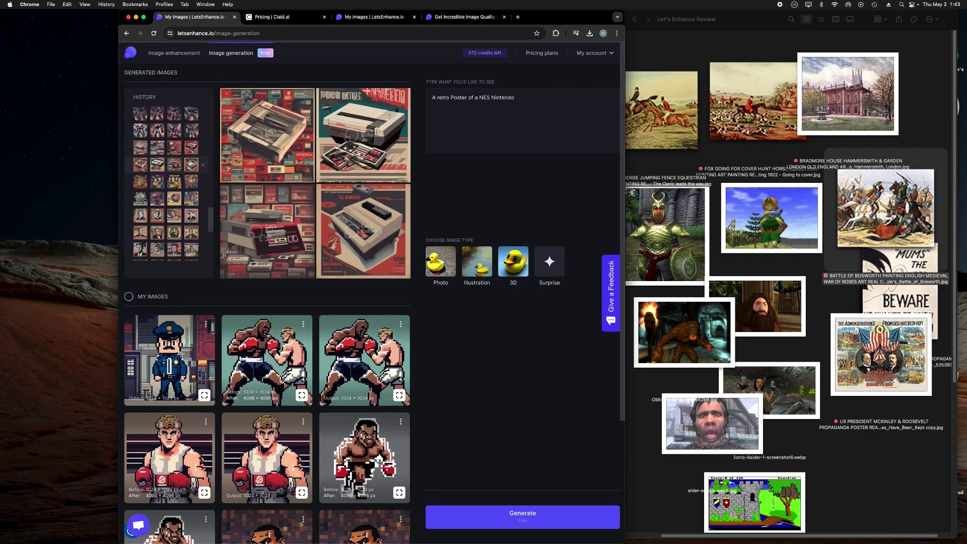
pyautogui.click(170, 132)
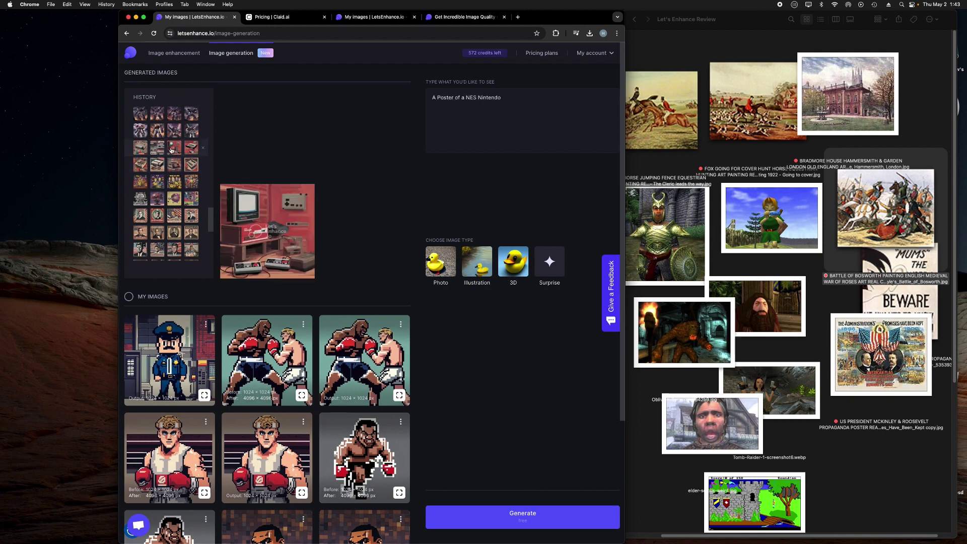
# - Review the Transformers generations in the history: Decepticon Starscream, 1980's Megatron, the Megatron and Optimus Prime campaign posters, and Megatron Vs The Terminator
pyautogui.click(170, 133)
pyautogui.scroll(2, 179, 146)
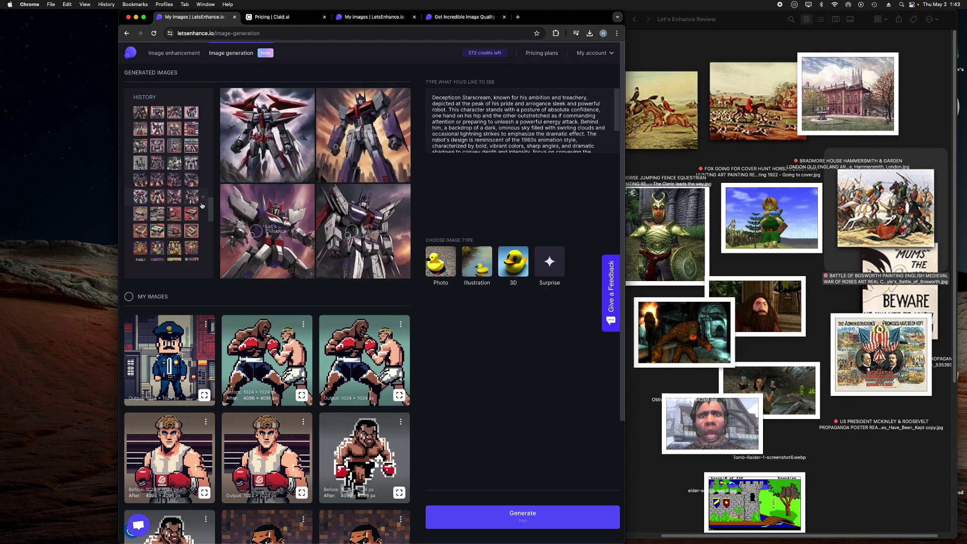
pyautogui.click(173, 179)
pyautogui.click(176, 147)
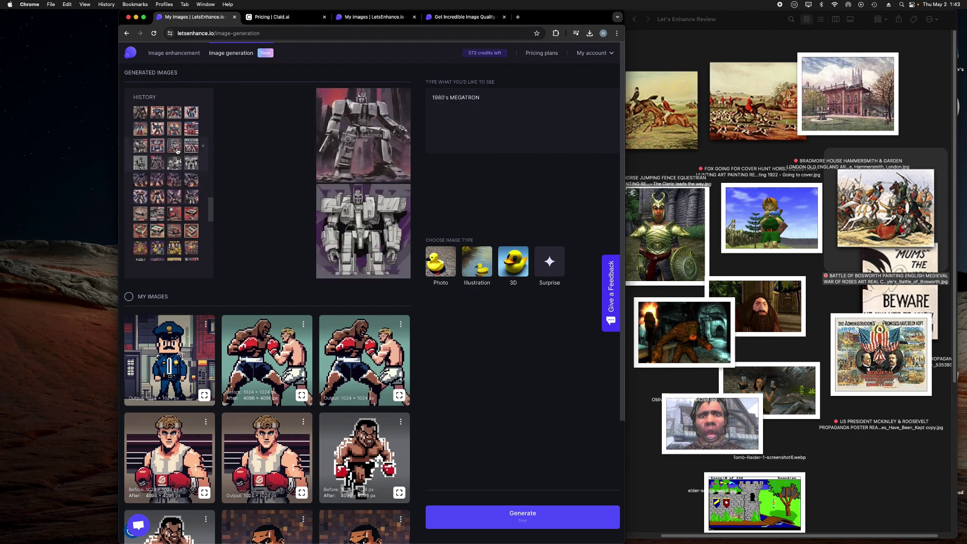
pyautogui.click(176, 147)
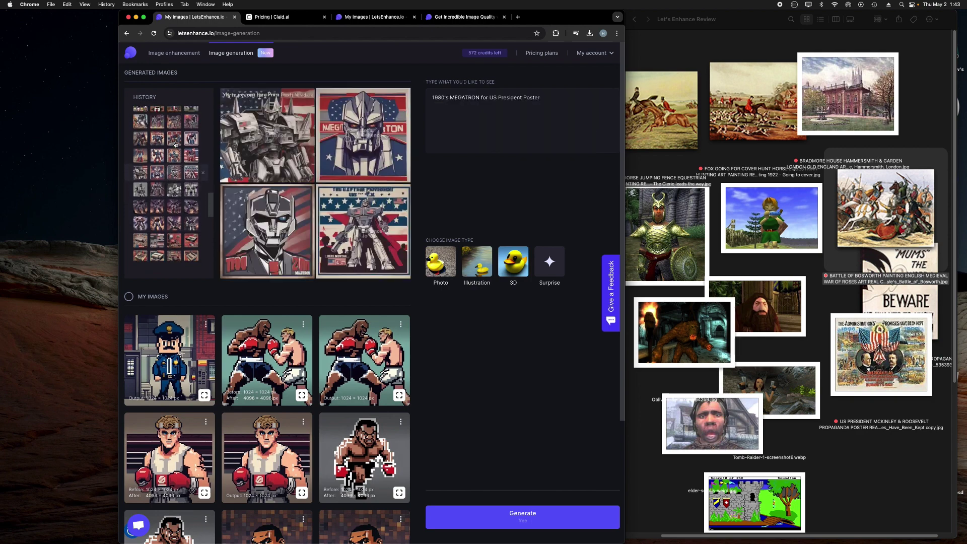
pyautogui.click(175, 157)
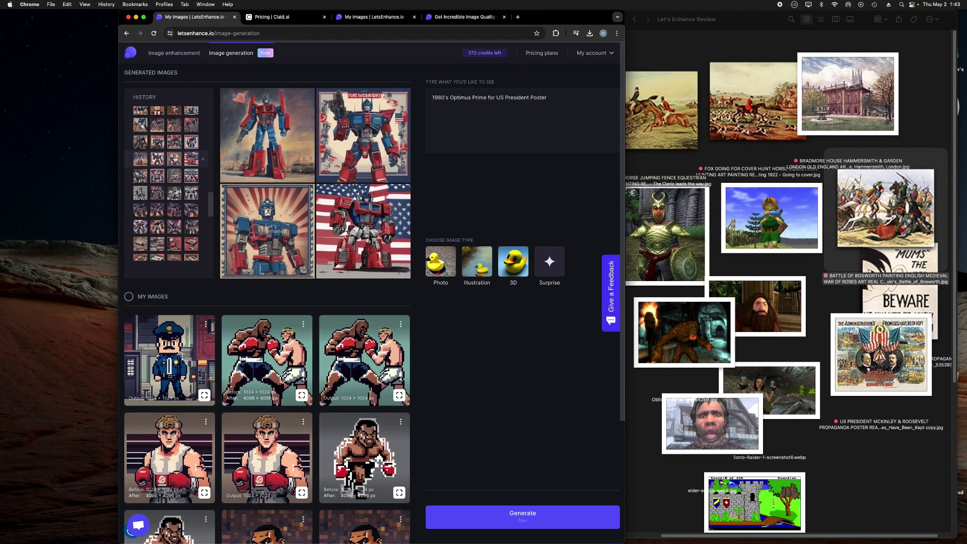
pyautogui.click(179, 147)
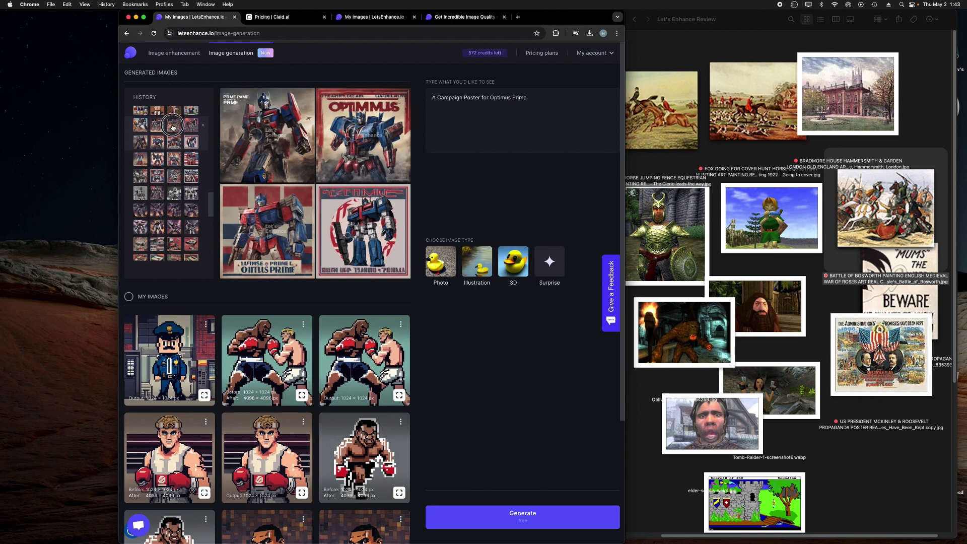
pyautogui.click(191, 124)
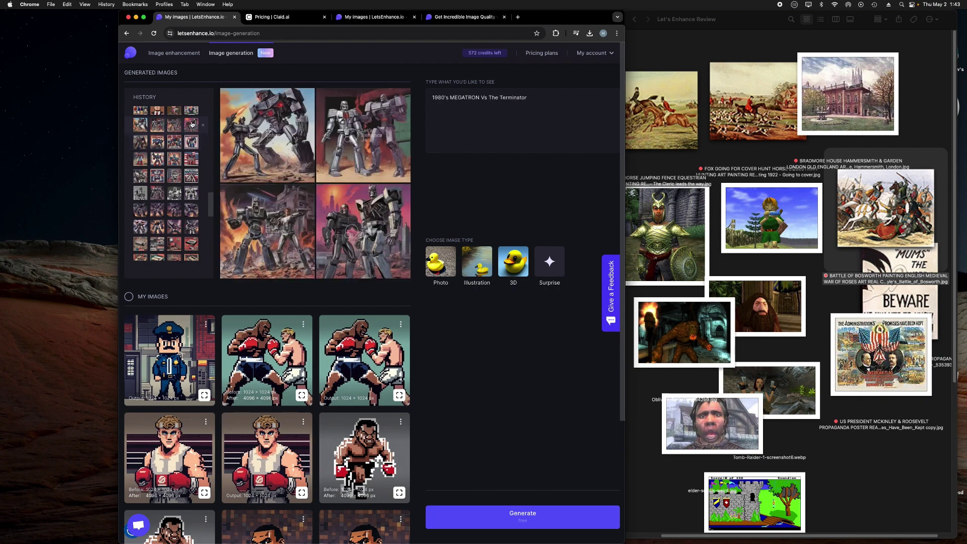
# - Review the 8-bit Nintendo-looking generations of Donald Trump, Ronald Reagan and Mikhail Gorbachev in the history
pyautogui.scroll(2, 171, 128)
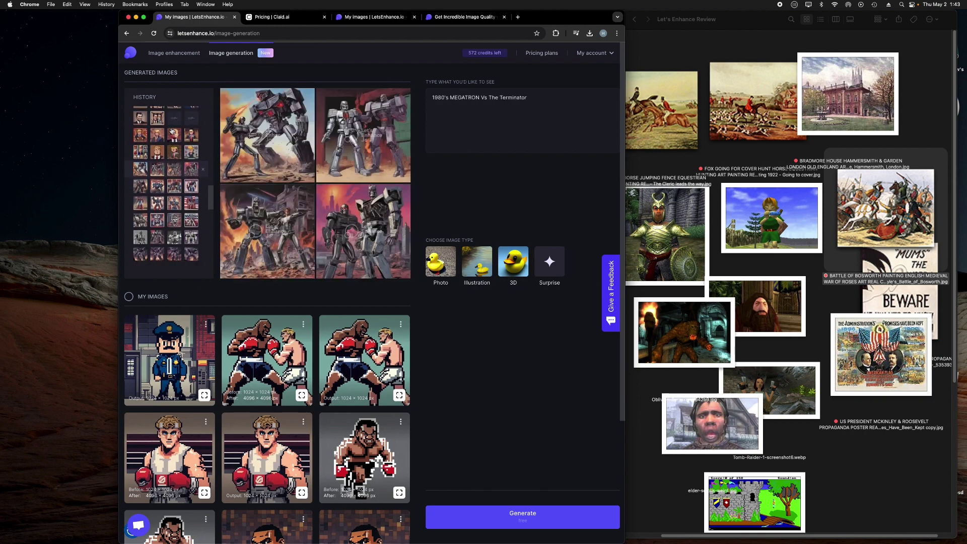
pyautogui.click(174, 154)
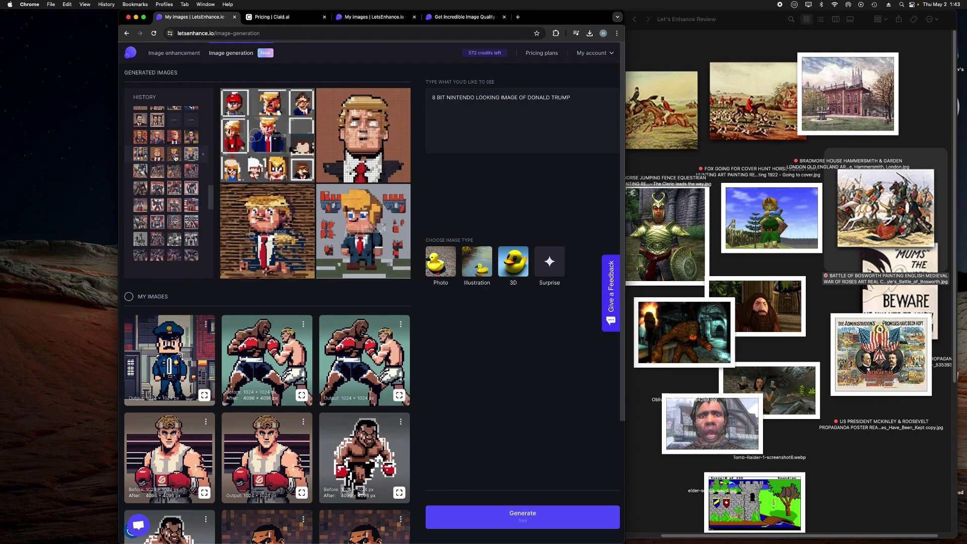
pyautogui.scroll(1, 175, 158)
pyautogui.click(176, 158)
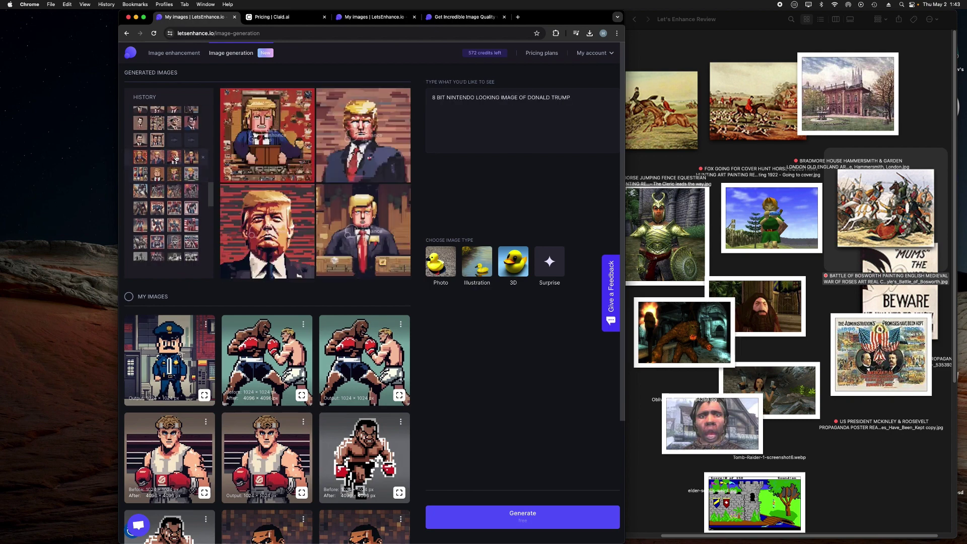
pyautogui.scroll(1, 176, 150)
pyautogui.click(177, 147)
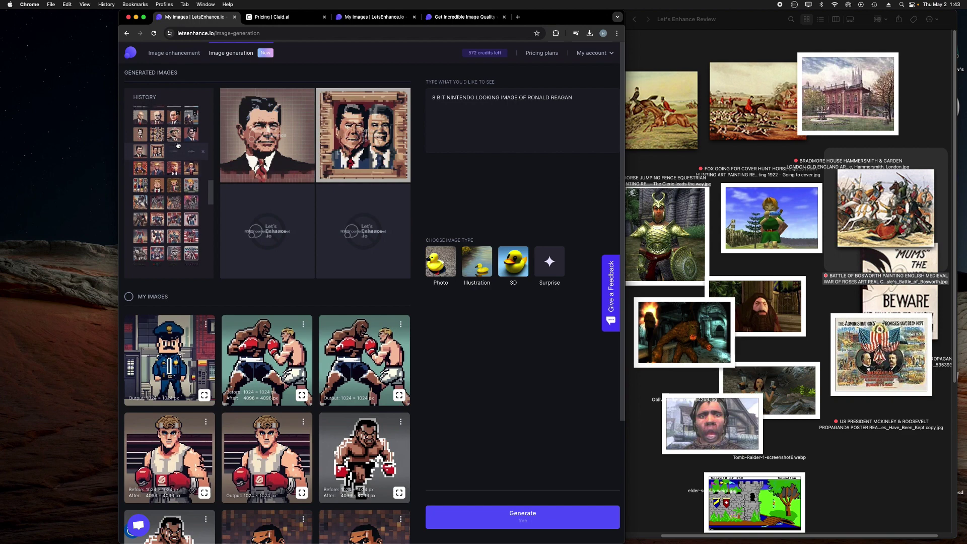
pyautogui.scroll(1, 176, 146)
pyautogui.click(172, 158)
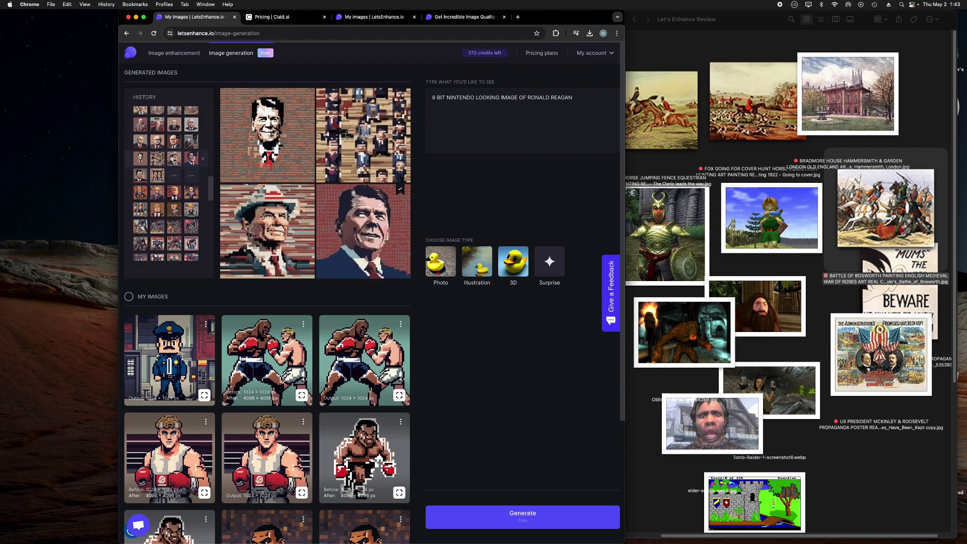
pyautogui.click(176, 144)
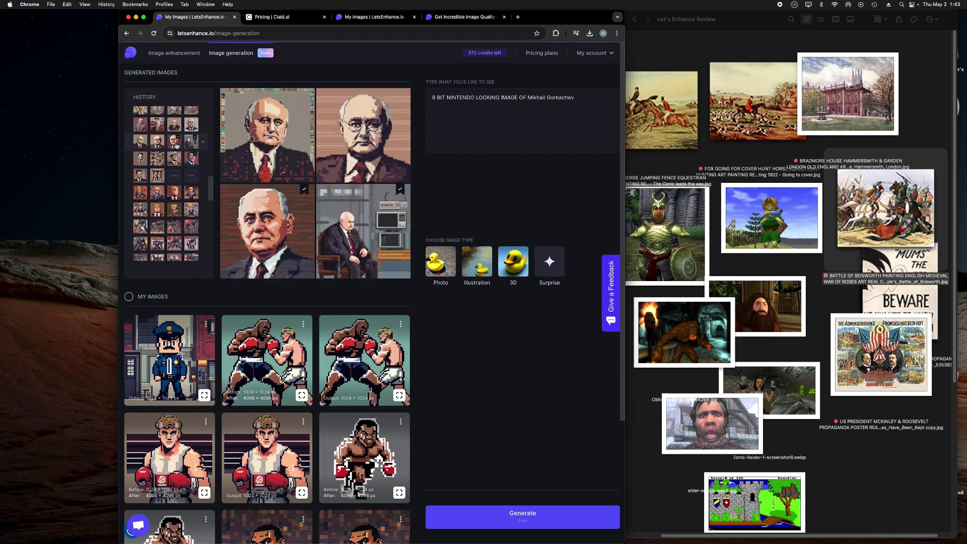
pyautogui.scroll(2, 174, 151)
pyautogui.click(173, 156)
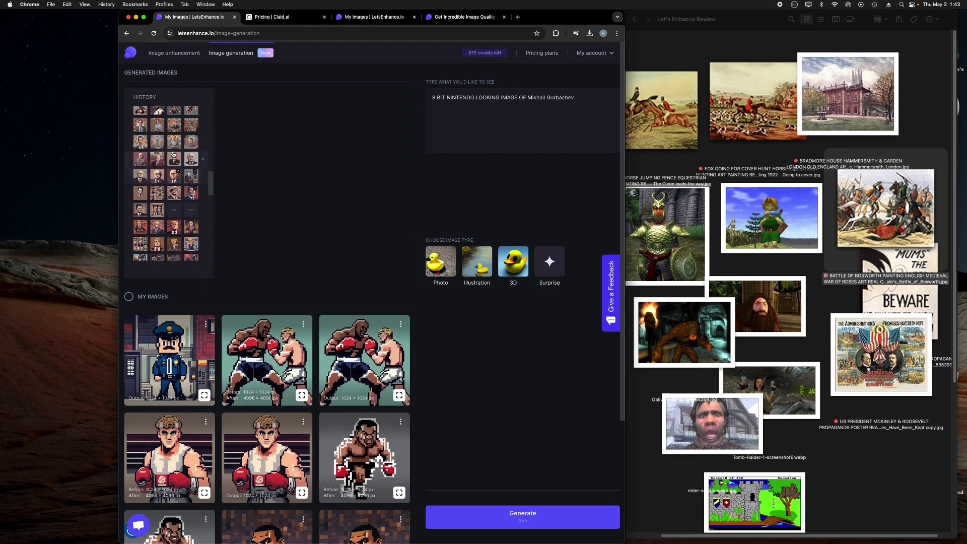
# - Review the Apotheosis of PeeWee Herman and Apotheosis of Jerry Seinfeld generations in the history
pyautogui.click(175, 143)
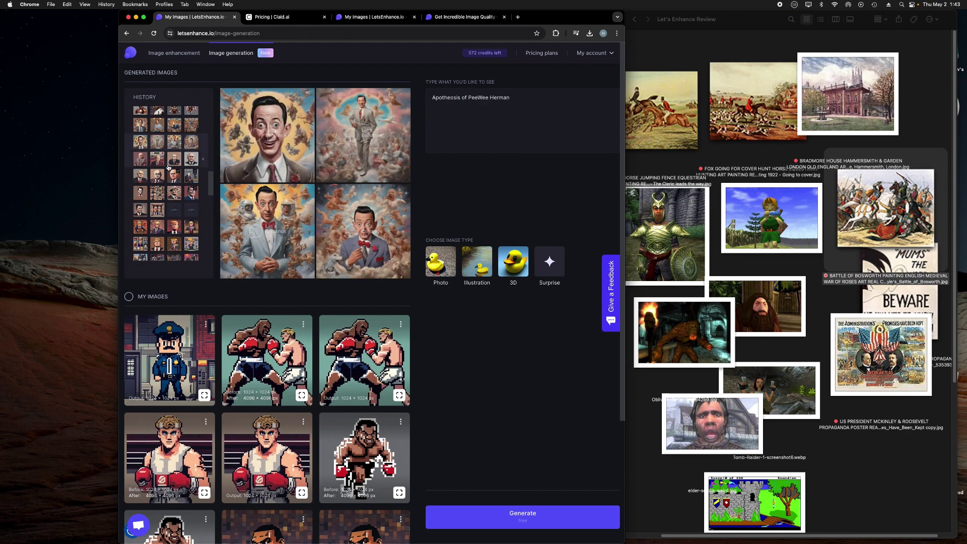
pyautogui.click(176, 130)
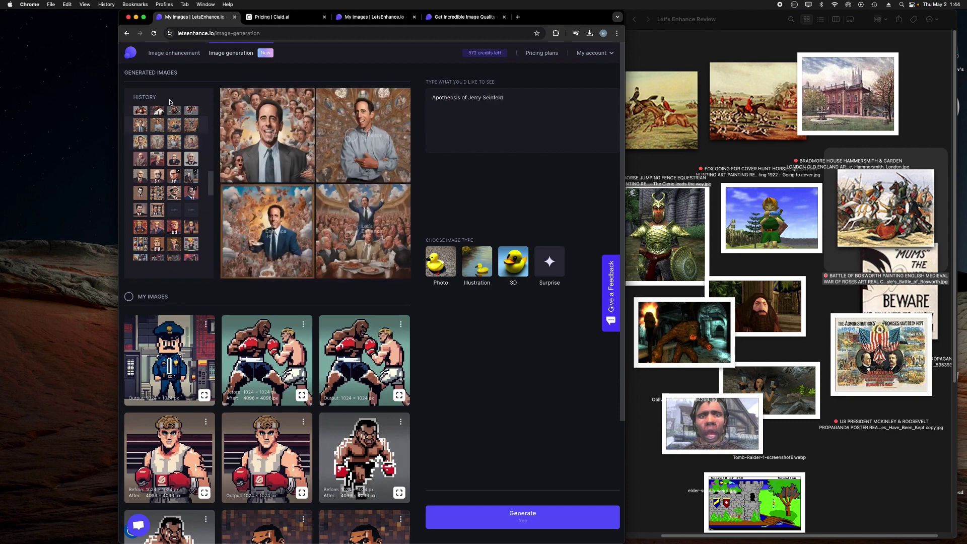
pyautogui.click(174, 112)
# - Review the 8-bit Nintendo-looking generations of Mike Tyson, 2024 Mike Tyson, Jake Paul and Jake Paul as a boxer in the history
pyautogui.scroll(5, 179, 159)
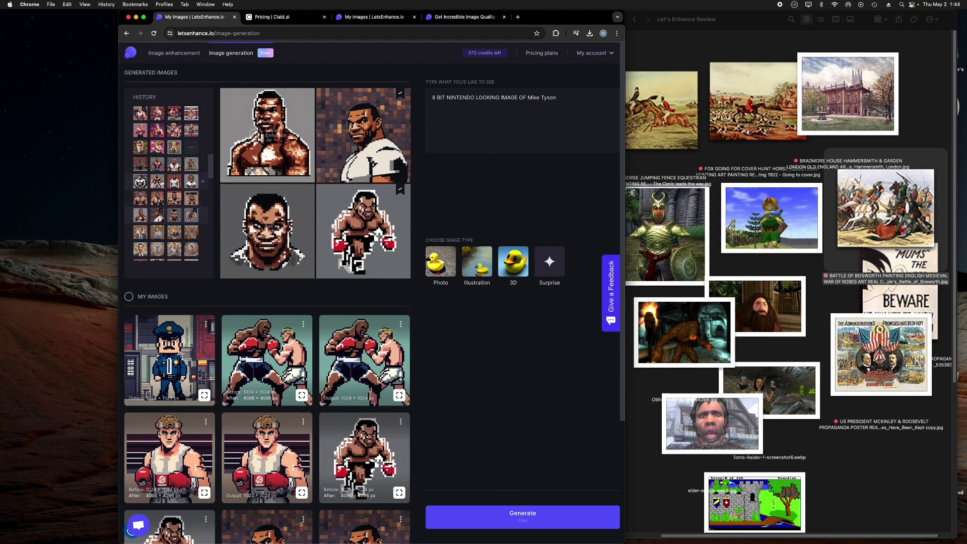
pyautogui.click(173, 181)
pyautogui.click(171, 167)
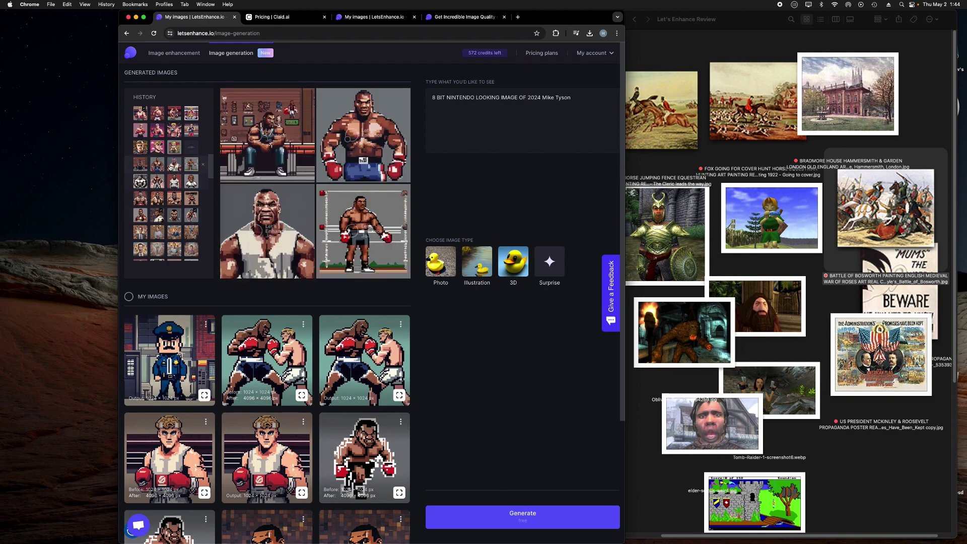
pyautogui.click(173, 148)
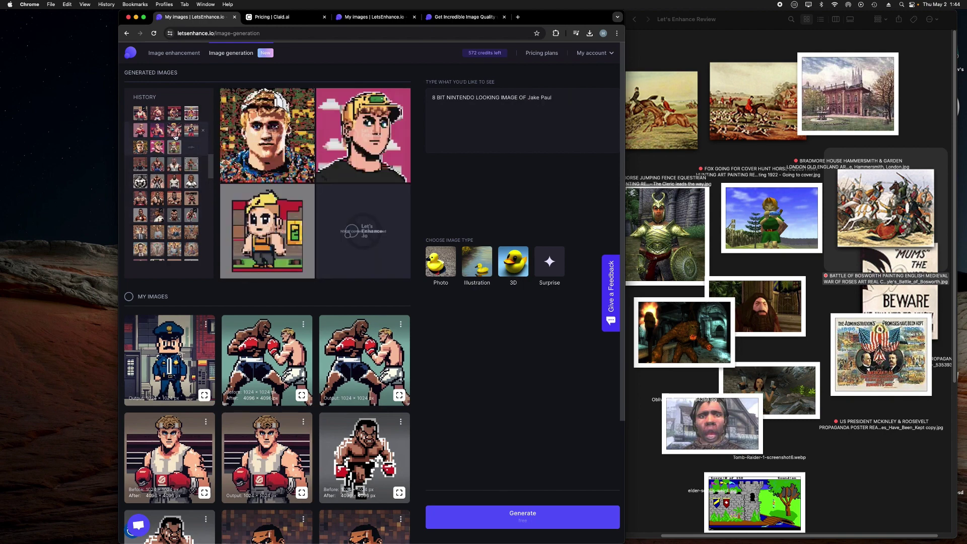
pyautogui.click(186, 136)
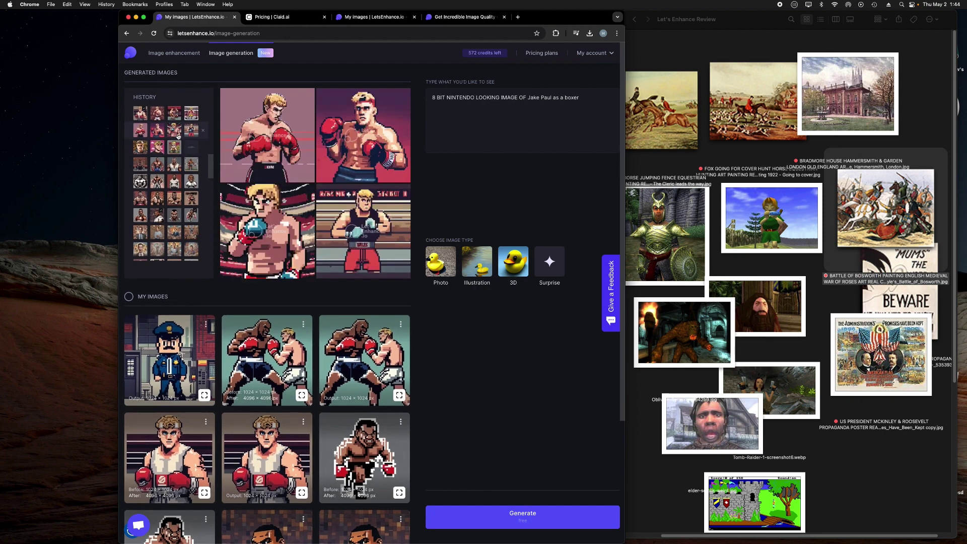
pyautogui.scroll(5, 186, 136)
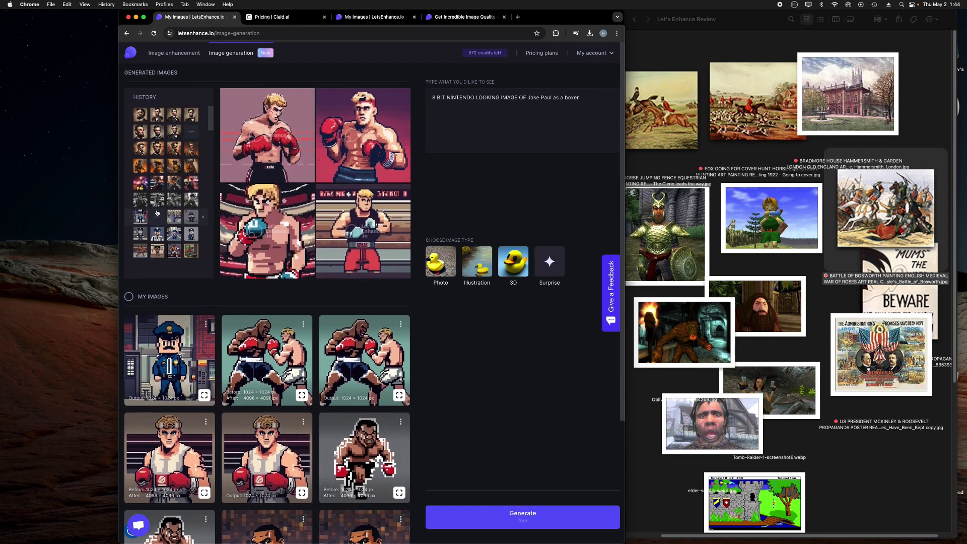
# - Return to image enhancement, examine the magic x2 creativity 99 result of the "Mums the Word" poster and download it
pyautogui.click(174, 53)
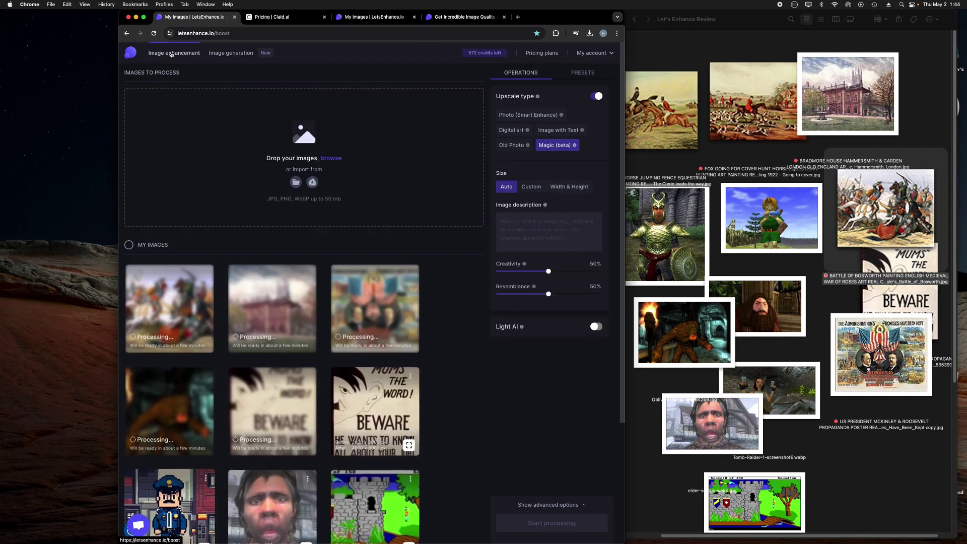
pyautogui.scroll(-3, 419, 385)
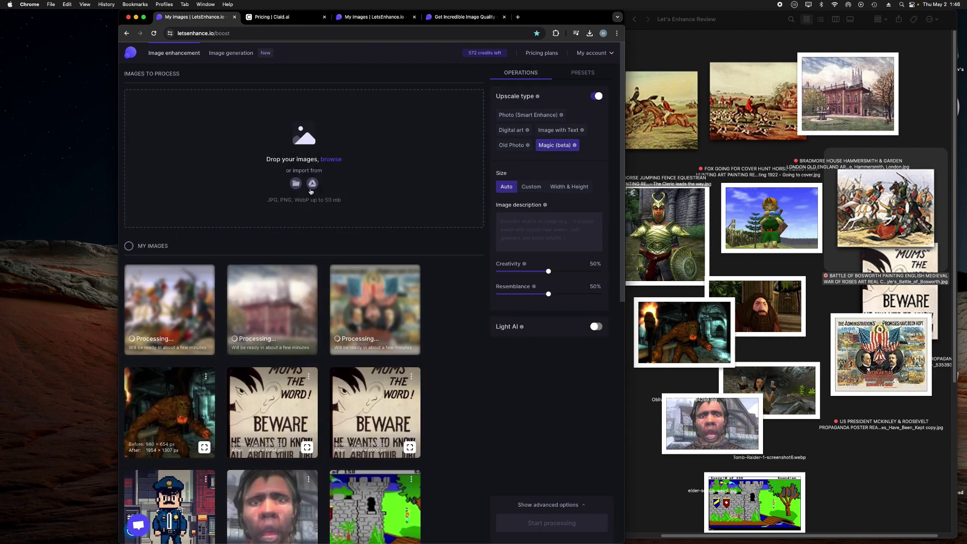
pyautogui.click(294, 416)
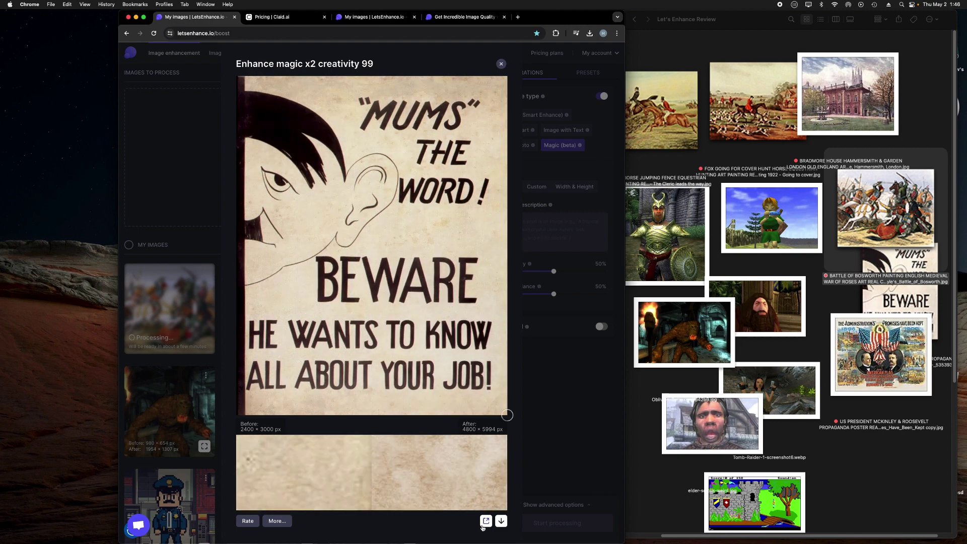
pyautogui.click(501, 522)
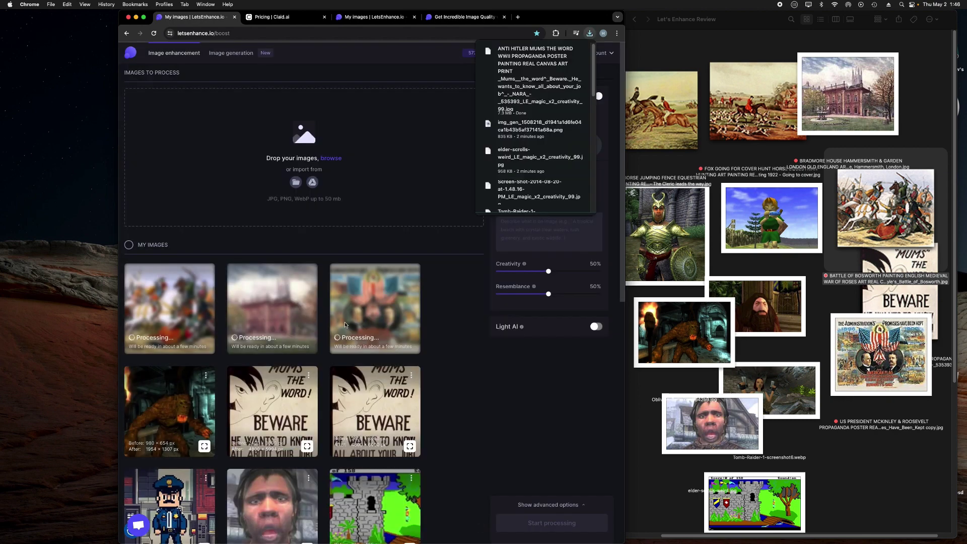
# - After checking the dungeon monster's upscale, reprocess its source screenshot with Magic at creativity 100%, resemblance 0% and description "3 eyed hairy monster in a cobwebbed dungeon"
pyautogui.click(169, 405)
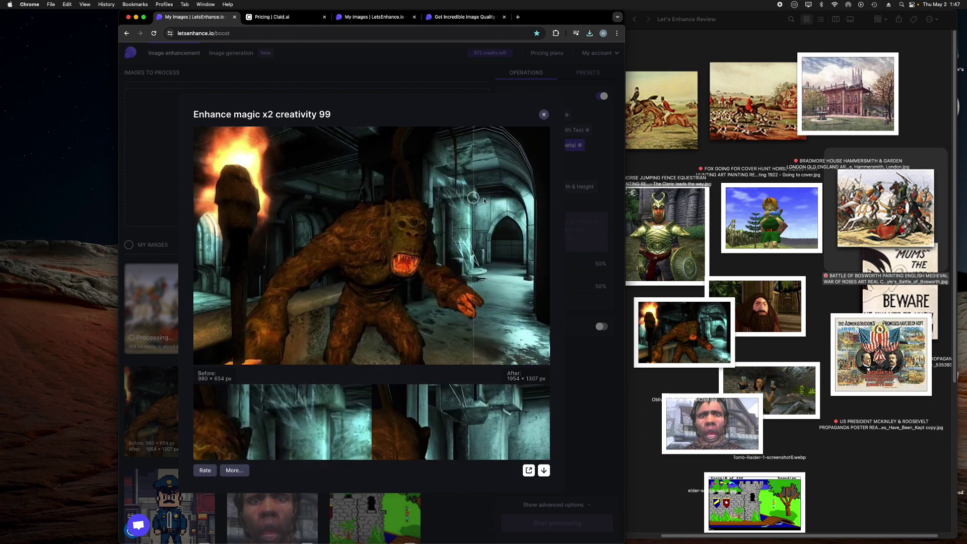
pyautogui.click(544, 115)
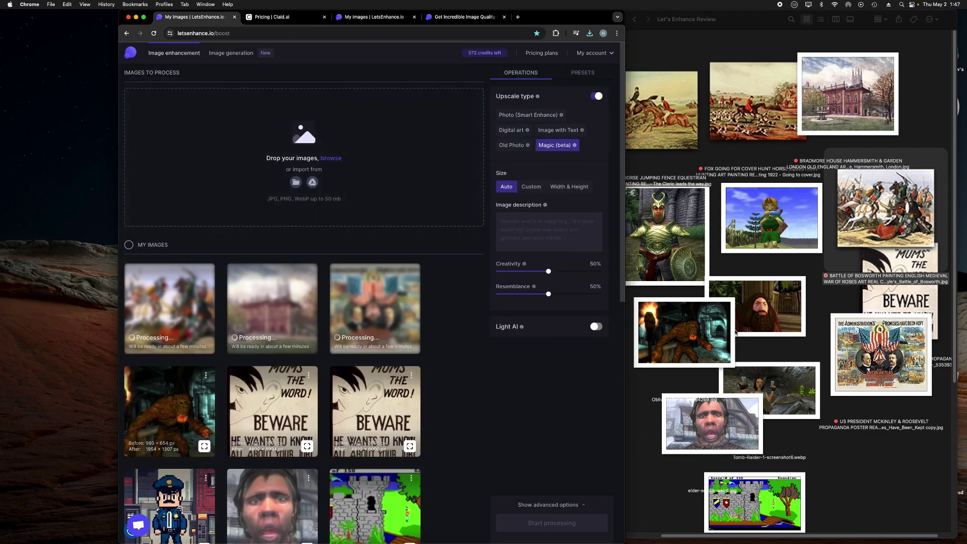
pyautogui.moveTo(707, 342); pyautogui.dragTo(429, 179)
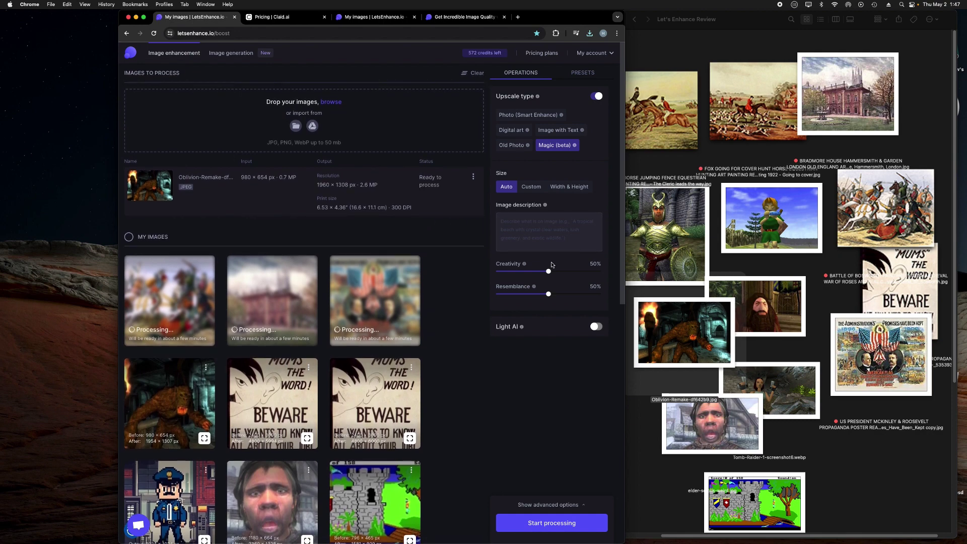
pyautogui.moveTo(549, 272); pyautogui.dragTo(602, 272)
pyautogui.moveTo(473, 289); pyautogui.dragTo(457, 263)
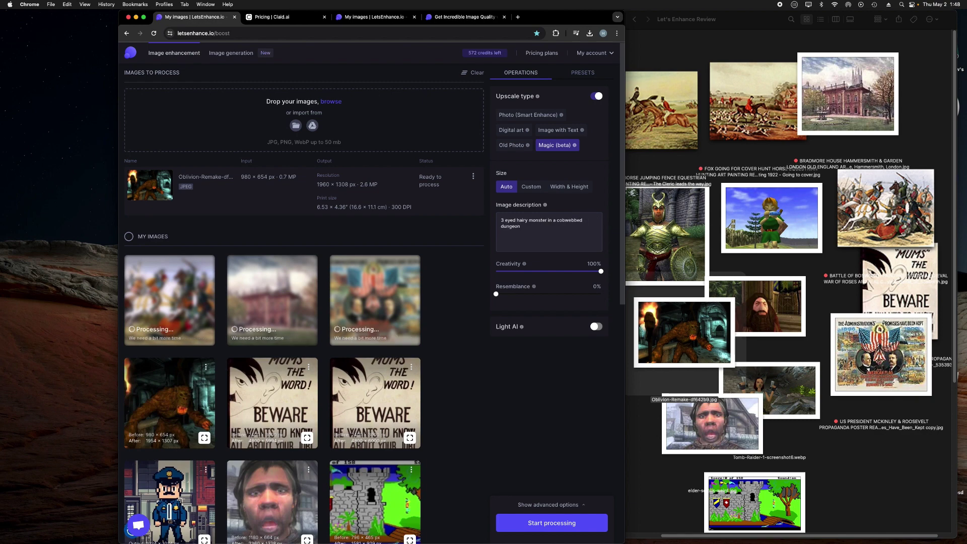
pyautogui.click(505, 526)
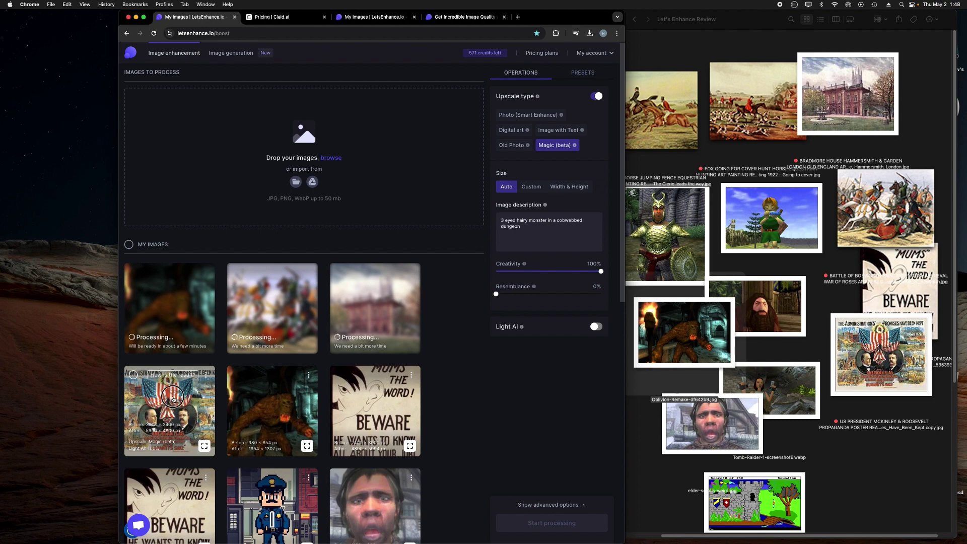
# - Examine the magic x2 creativity 50 light AI result of the McKinley and Roosevelt propaganda poster and download it
pyautogui.click(173, 399)
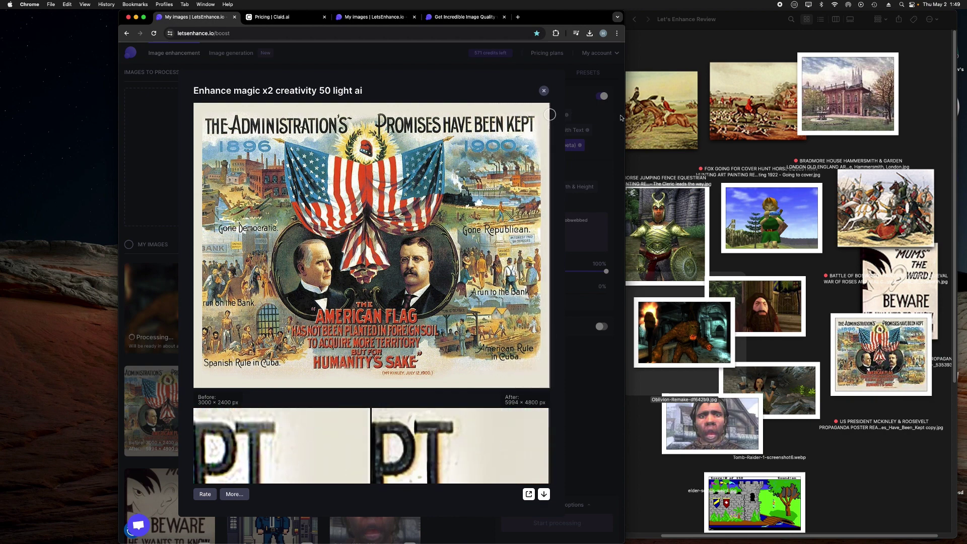
pyautogui.click(543, 91)
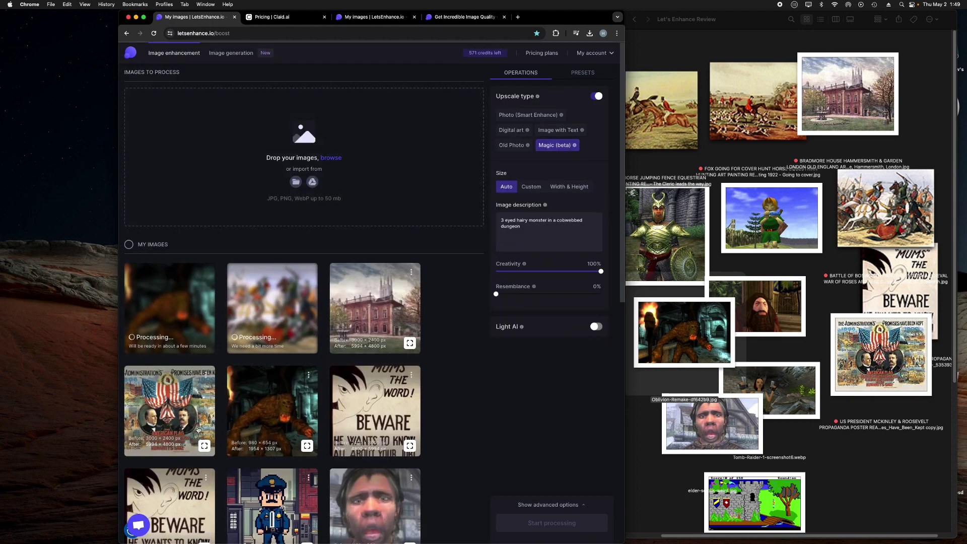
pyautogui.click(205, 446)
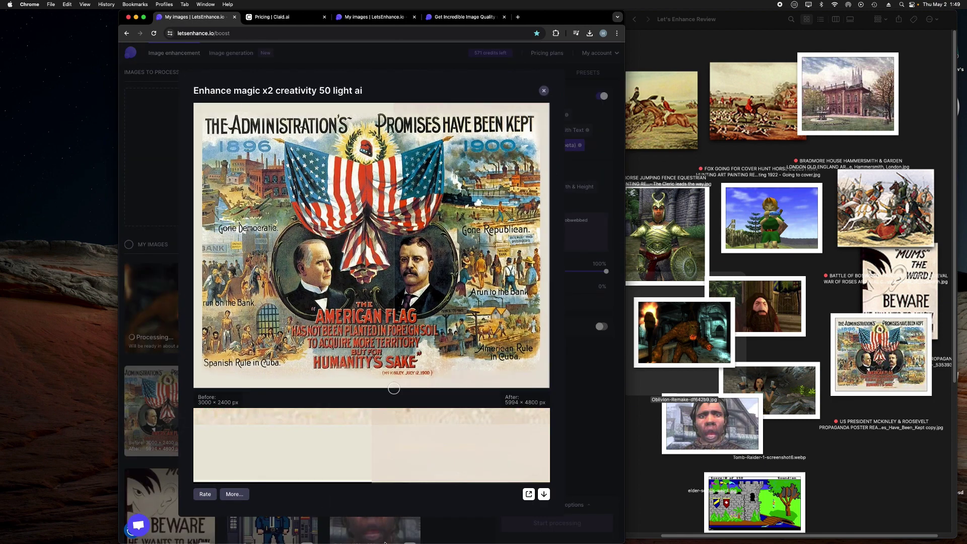
pyautogui.click(544, 497)
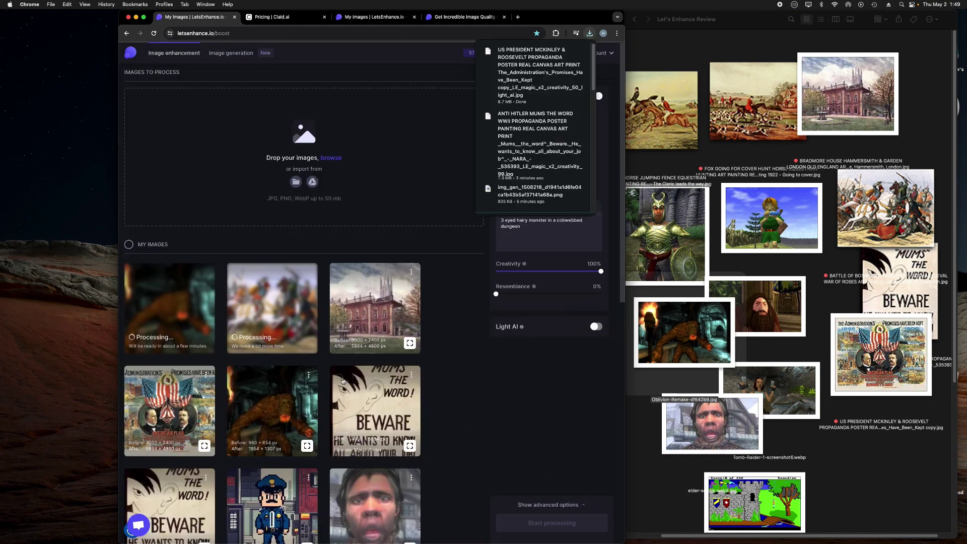
# - Examine the magic x2 creativity 50 result of the Bradmore House painting at enlarged size and close it
pyautogui.click(357, 314)
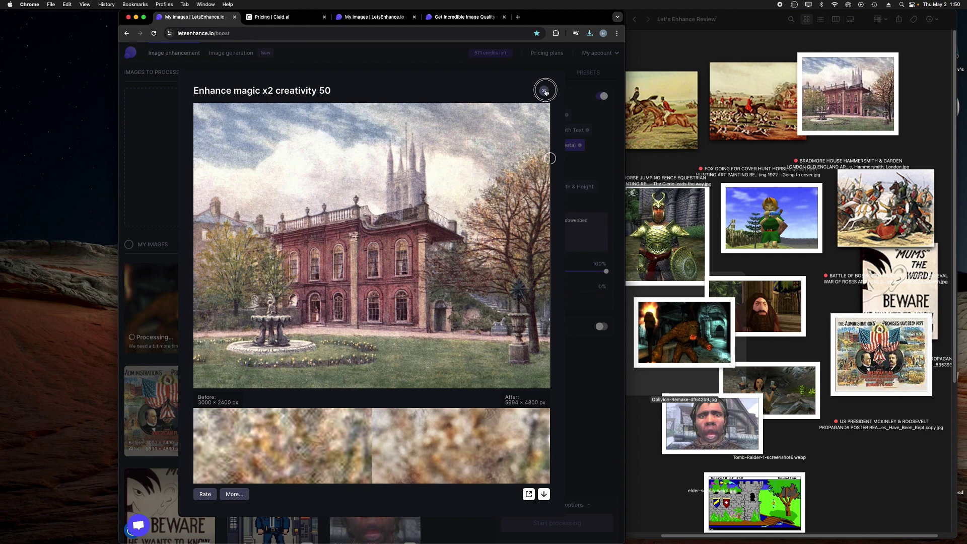
pyautogui.click(545, 92)
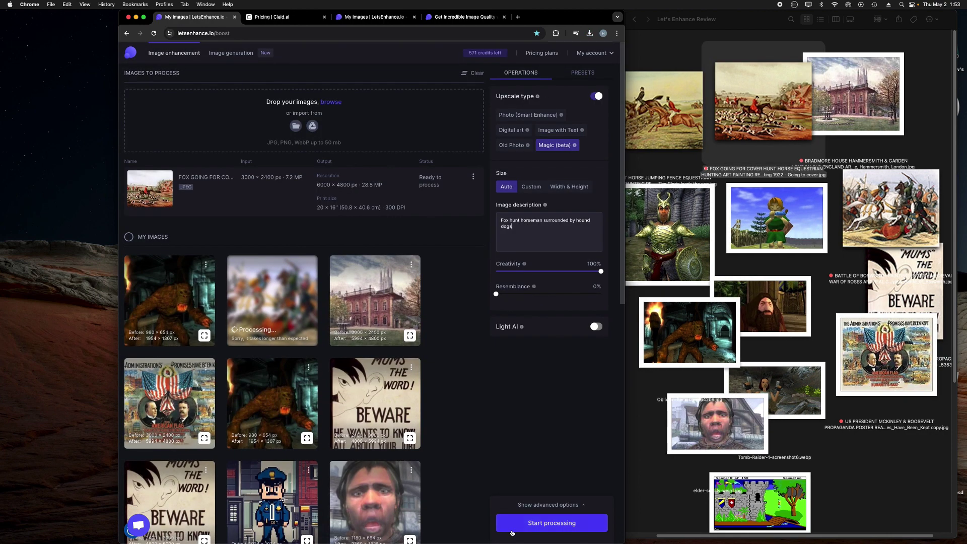
# - Process the fox hunt painting with Magic at creativity 100%, resemblance 0% and description "Fox hunt horseman surrounded by hound dogs"
pyautogui.click(549, 524)
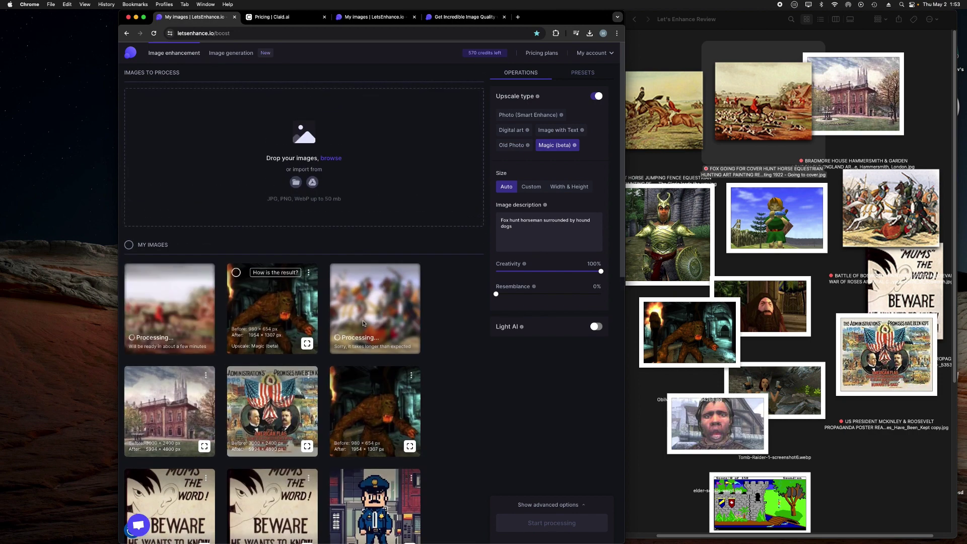
# - Examine the dungeon monster's magic x2 creativity 99 result and the knights' battle painting's magic x2 creativity 50 result, closing each
pyautogui.click(288, 316)
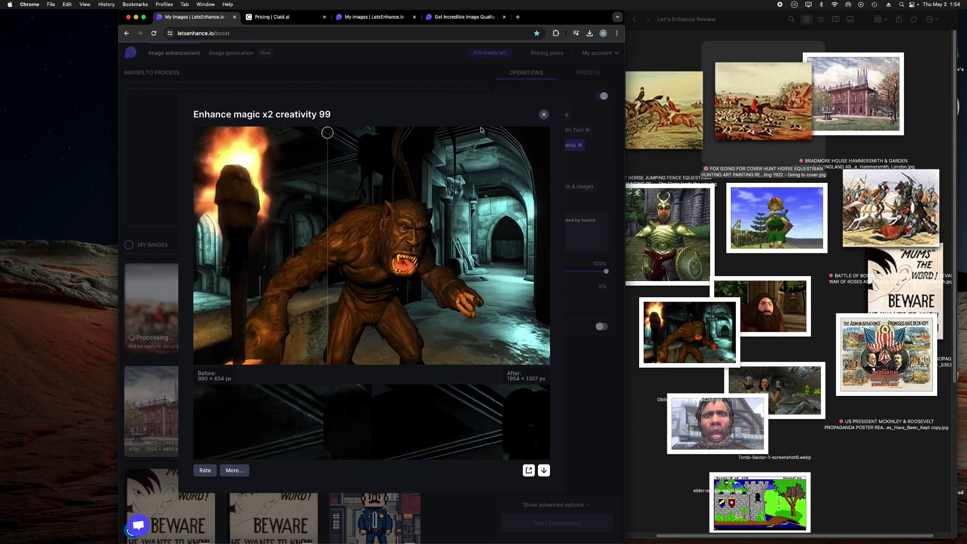
pyautogui.click(544, 115)
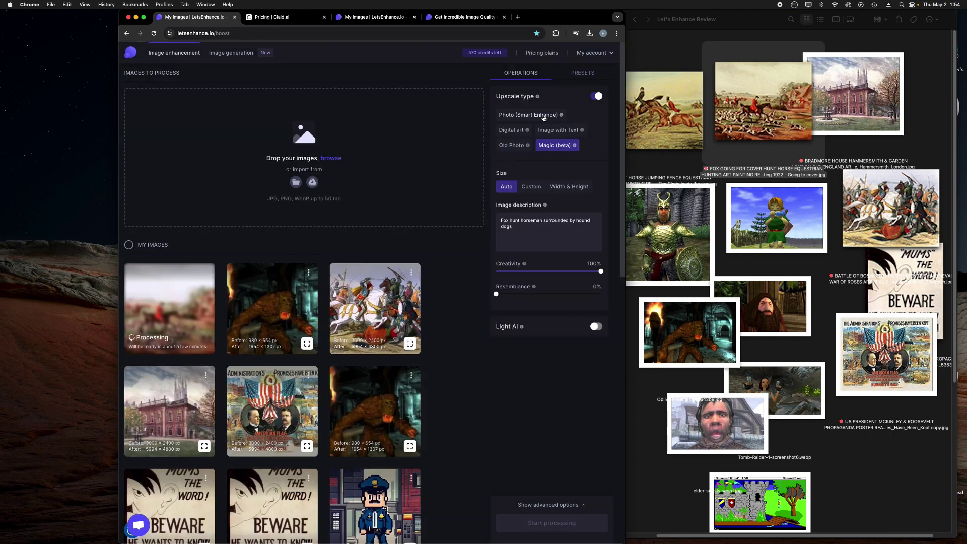
pyautogui.click(390, 315)
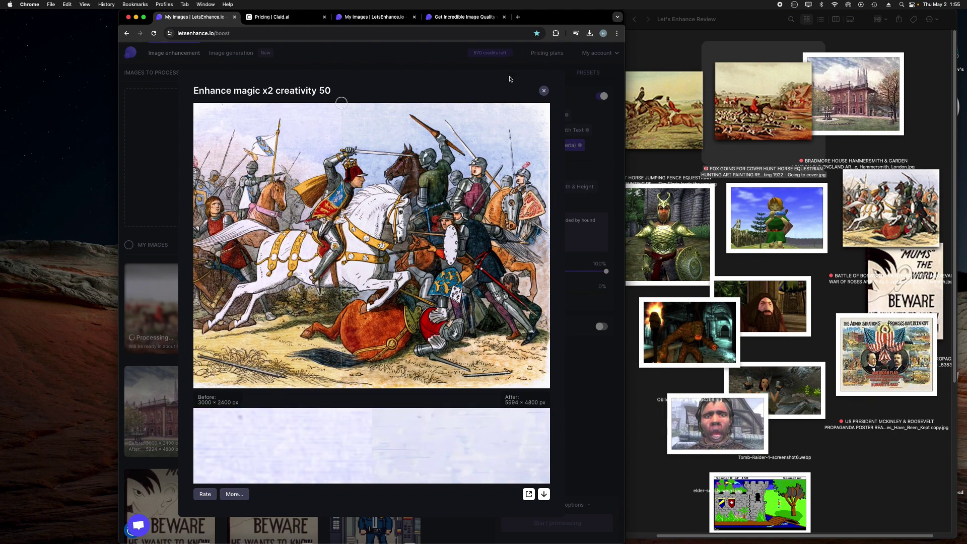
pyautogui.click(544, 92)
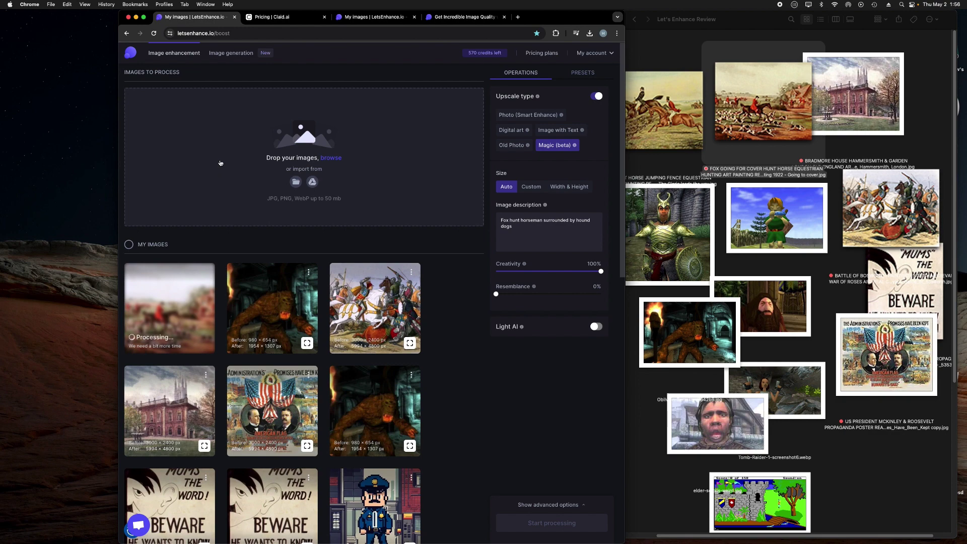
# - Show the advanced options and examine the available save formats and the explanations of Tone enhance and Color enhance
pyautogui.click(573, 504)
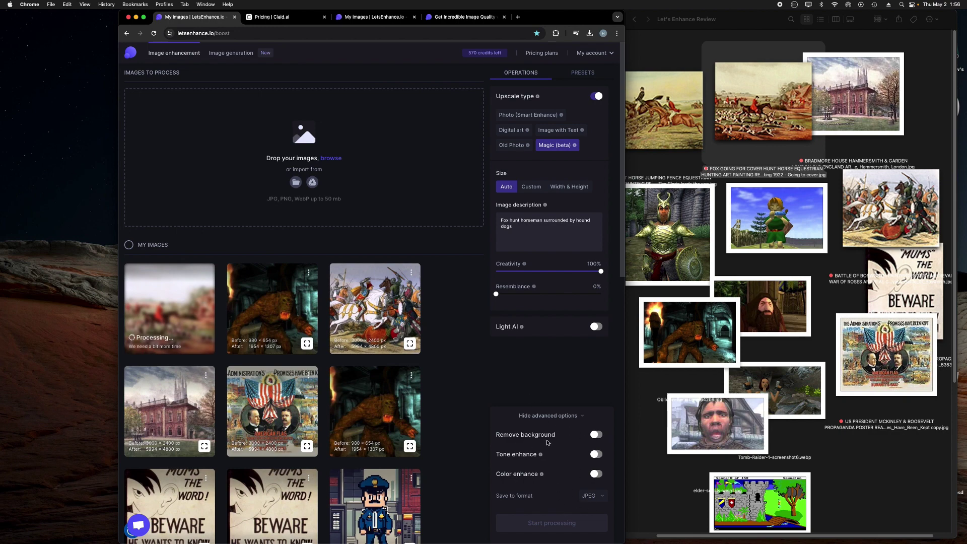
pyautogui.click(590, 496)
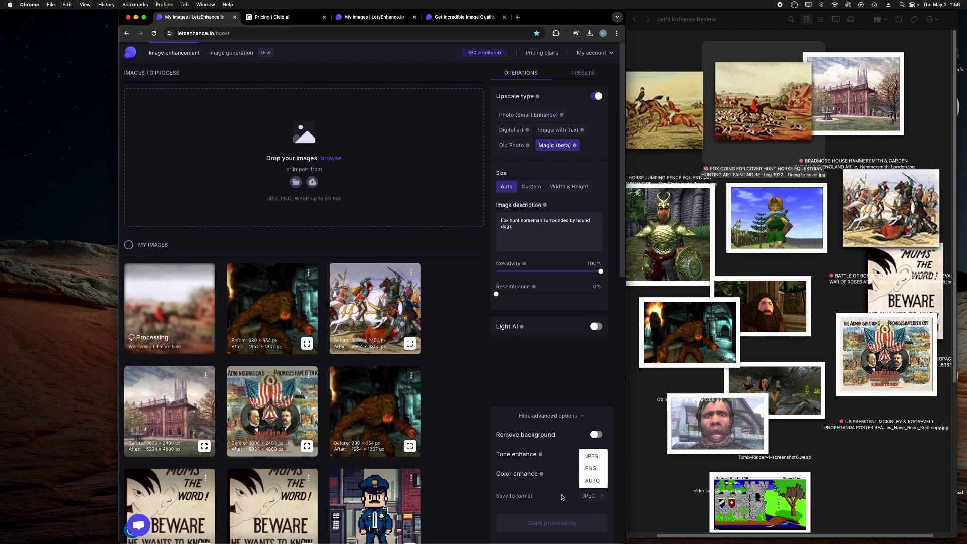
pyautogui.click(600, 511)
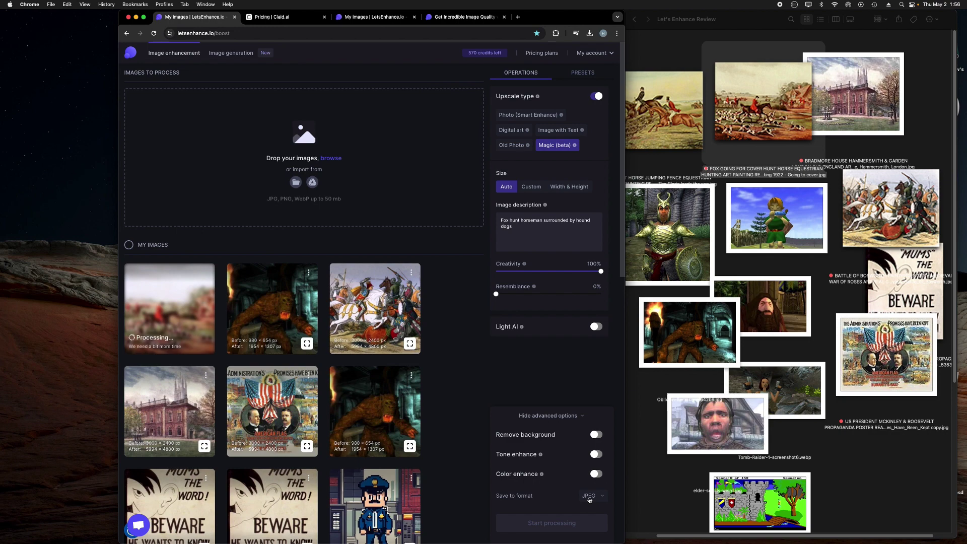
pyautogui.click(589, 499)
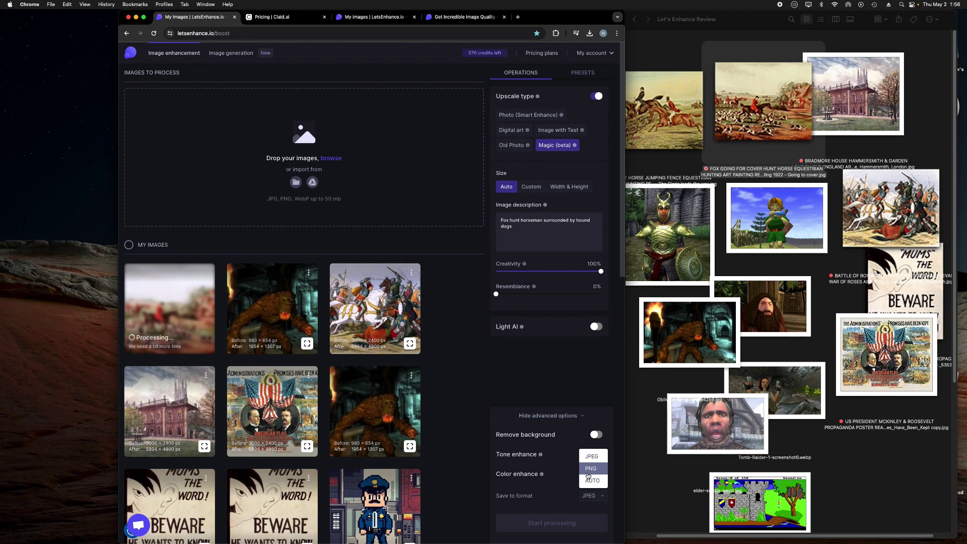
pyautogui.click(543, 459)
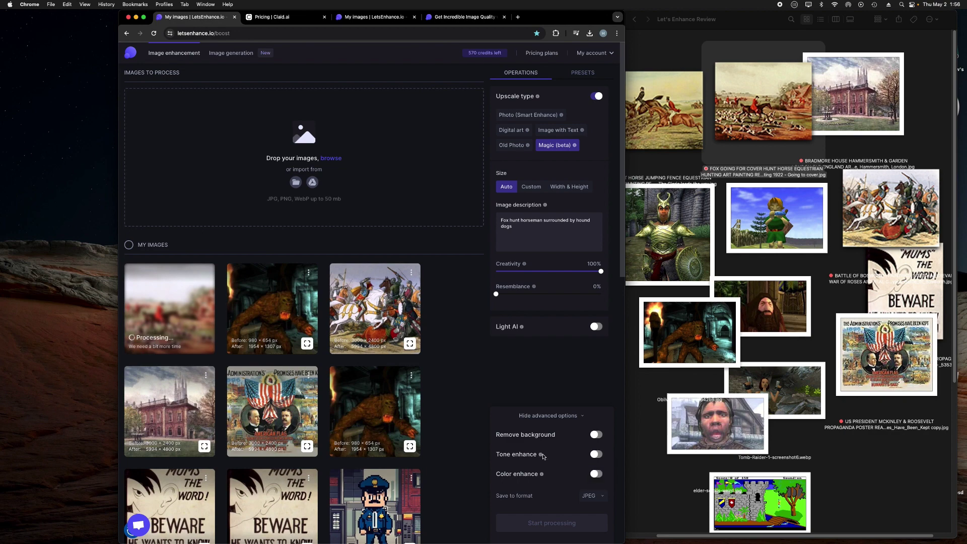
pyautogui.moveTo(542, 457)
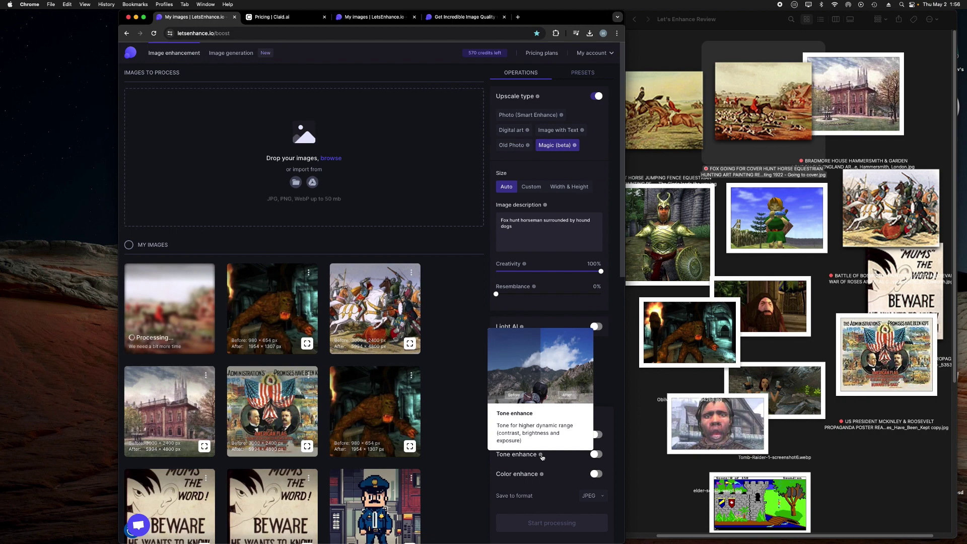
pyautogui.moveTo(542, 476)
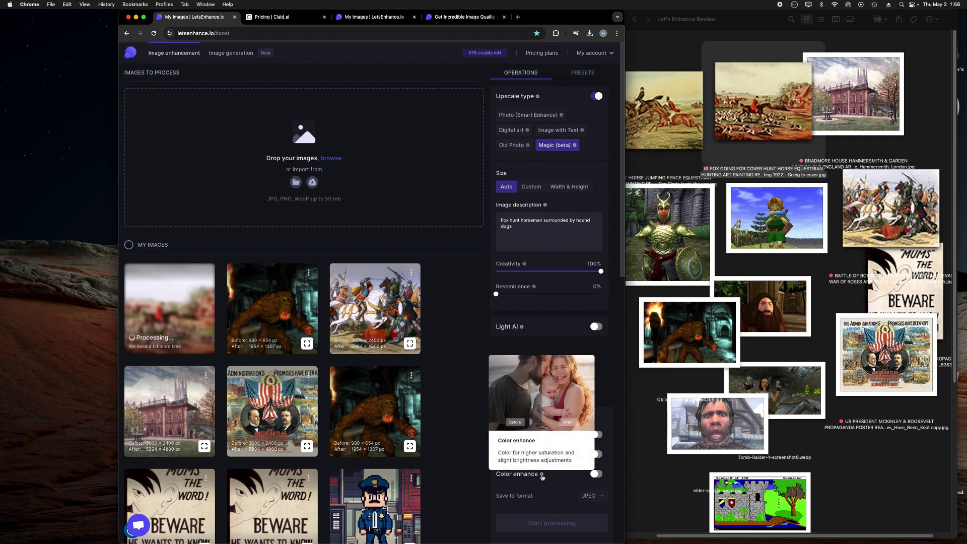